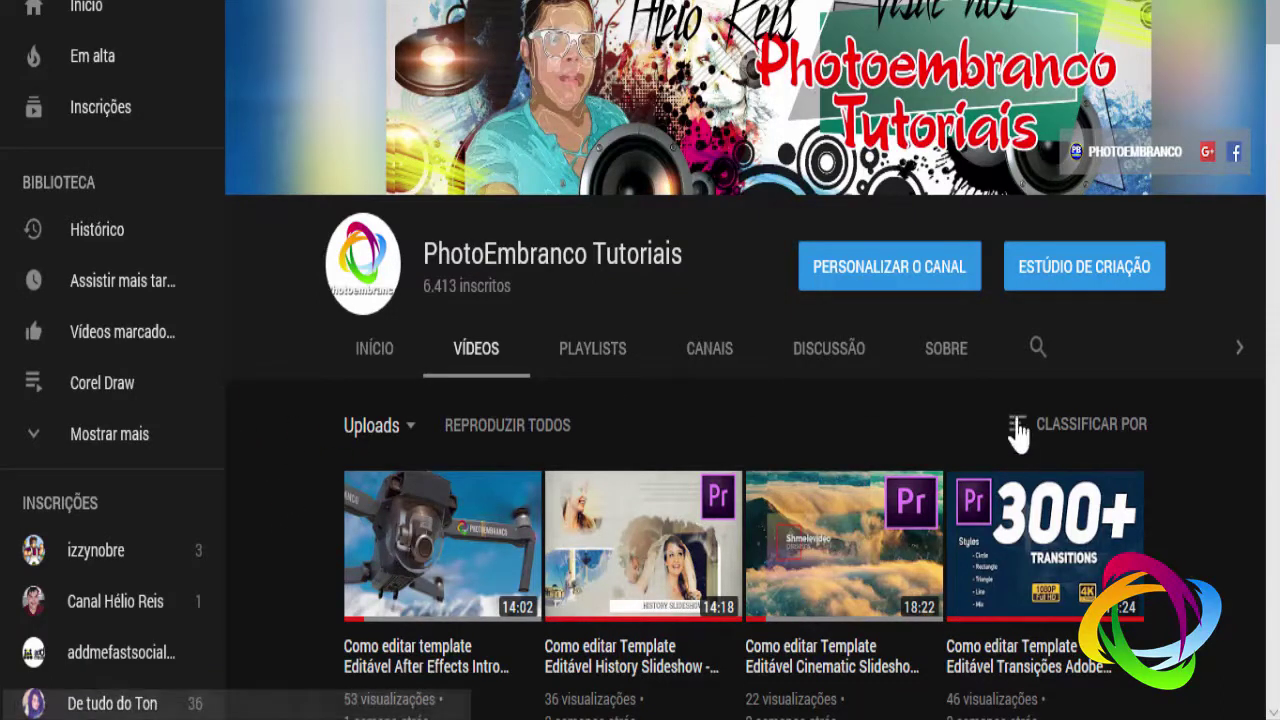
Scroll up and down through the PhotoEmbranco Tutoriais Videos page to browse its uploads.
{"action": "scroll", "coordinate": [845, 480], "scroll_direction": "down", "scroll_amount": 9}
{"action": "scroll", "coordinate": [845, 480], "scroll_direction": "down", "scroll_amount": 3}
{"action": "scroll", "coordinate": [845, 480], "scroll_direction": "down", "scroll_amount": 1}
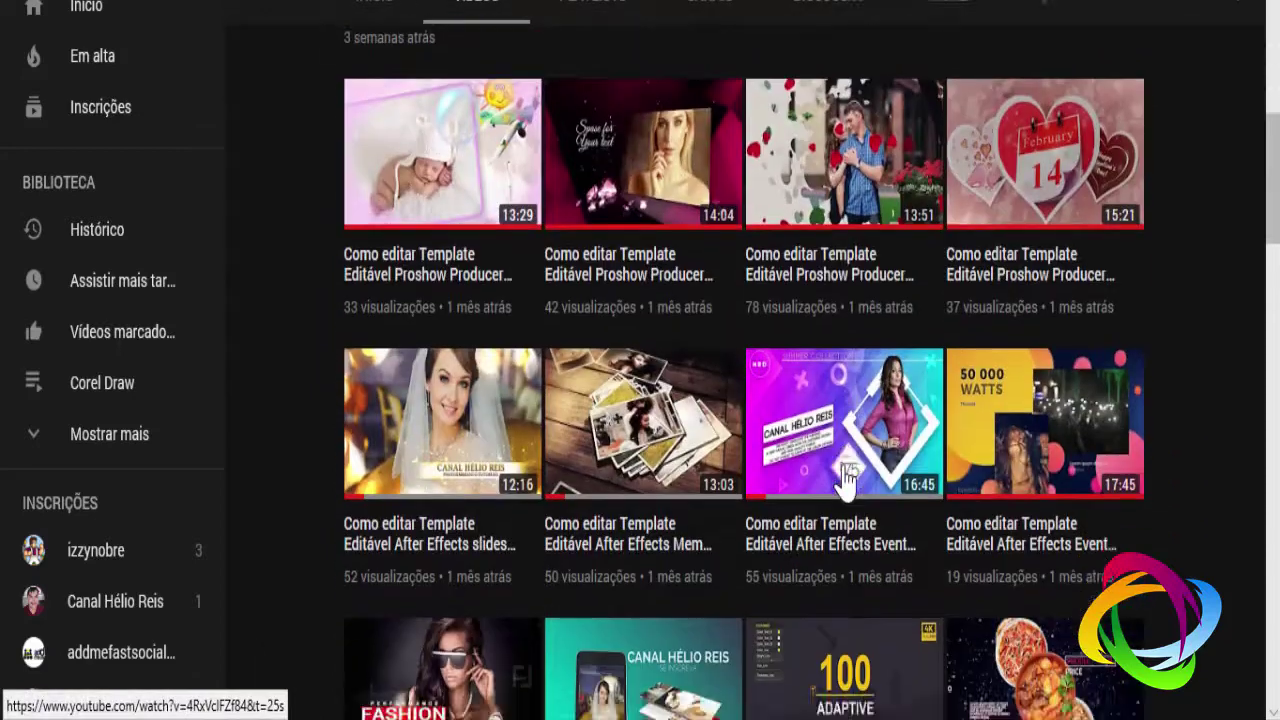
{"action": "scroll", "coordinate": [845, 480], "scroll_direction": "down", "scroll_amount": 1}
{"action": "scroll", "coordinate": [845, 480], "scroll_direction": "down", "scroll_amount": 1}
{"action": "scroll", "coordinate": [845, 480], "scroll_direction": "down", "scroll_amount": 2}
{"action": "scroll", "coordinate": [845, 480], "scroll_direction": "down", "scroll_amount": 3}
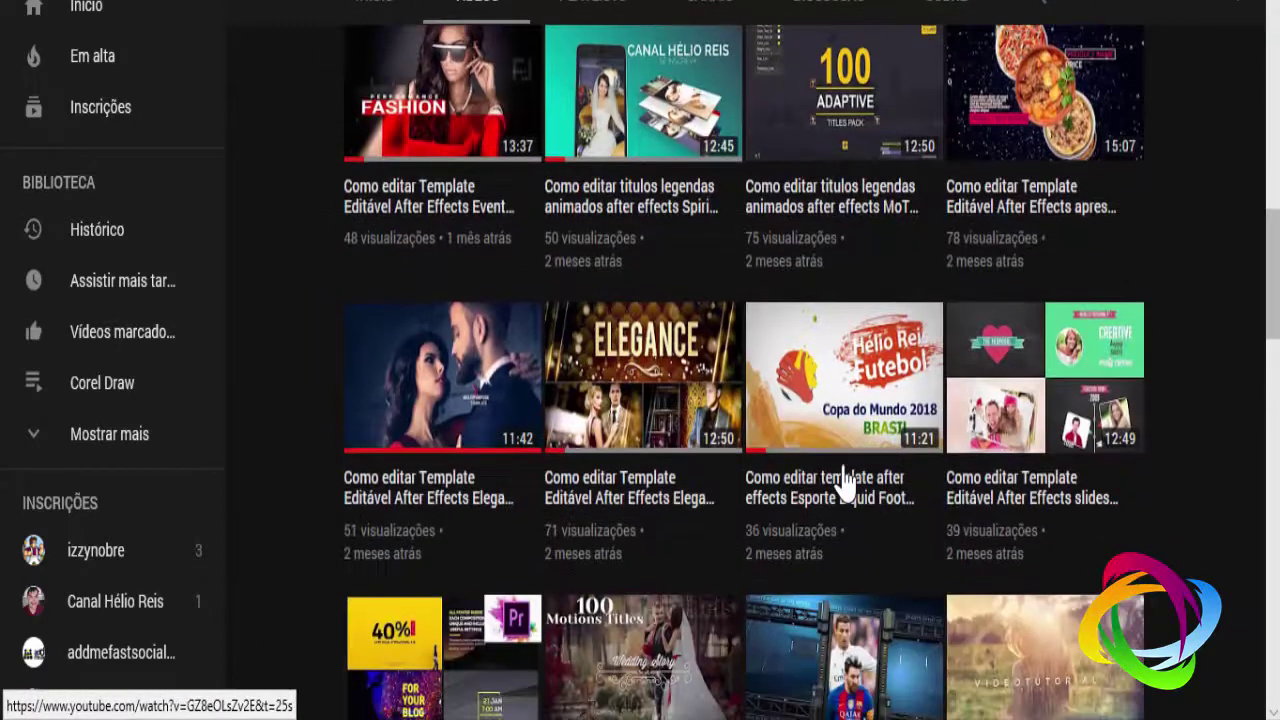
{"action": "scroll", "coordinate": [845, 480], "scroll_direction": "down", "scroll_amount": 3}
{"action": "scroll", "coordinate": [845, 480], "scroll_direction": "down", "scroll_amount": 2}
{"action": "scroll", "coordinate": [843, 487], "scroll_direction": "down", "scroll_amount": 4}
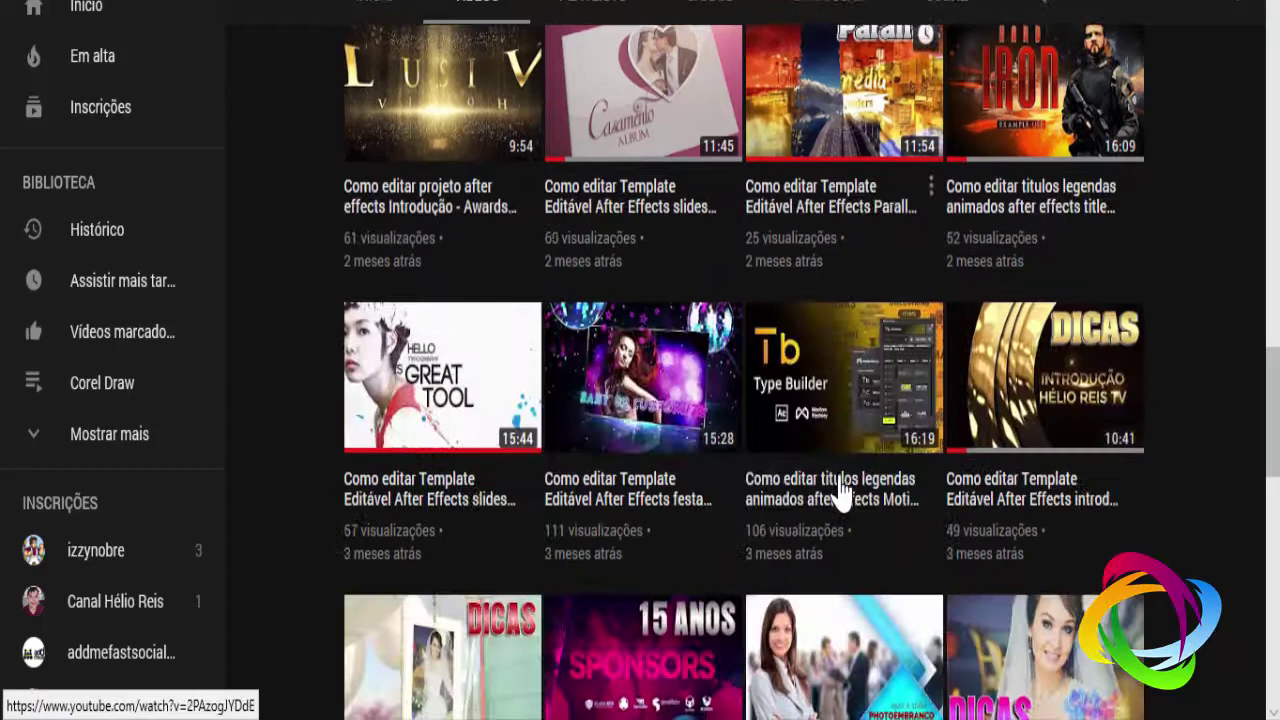
{"action": "scroll", "coordinate": [838, 520], "scroll_direction": "up", "scroll_amount": 4}
{"action": "scroll", "coordinate": [838, 520], "scroll_direction": "up", "scroll_amount": 1}
{"action": "scroll", "coordinate": [838, 520], "scroll_direction": "up", "scroll_amount": 4}
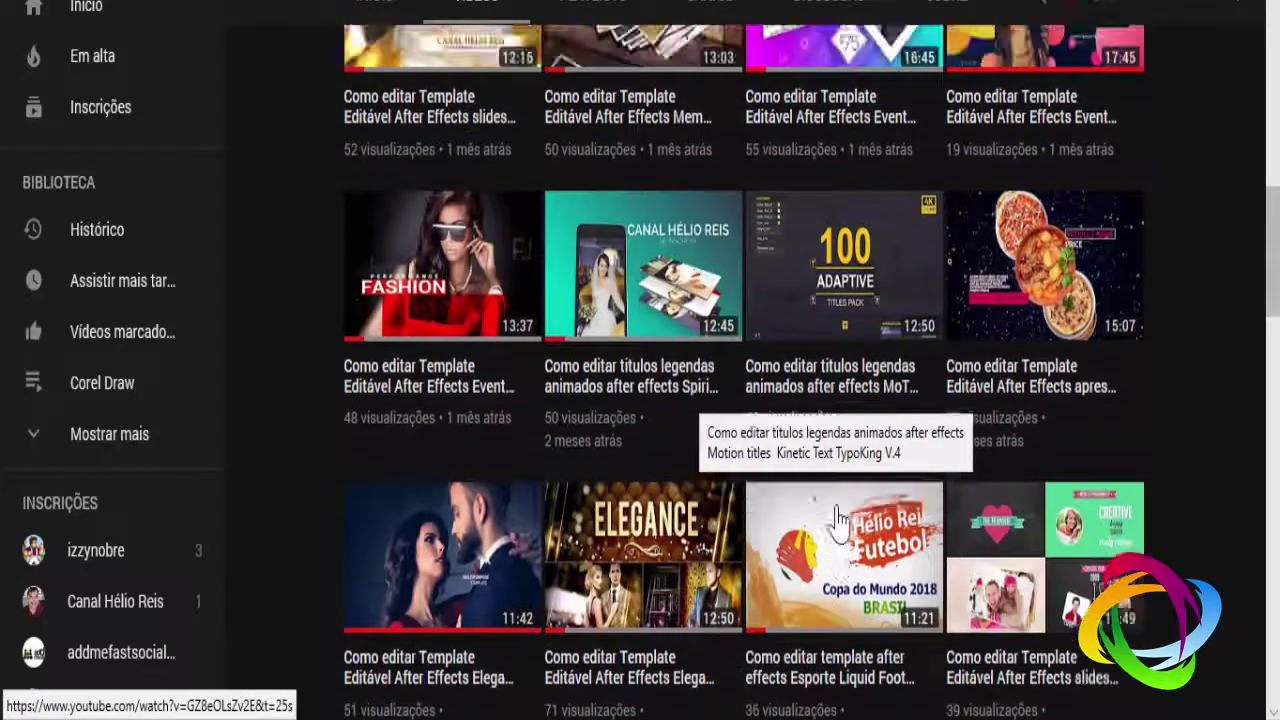
{"action": "scroll", "coordinate": [838, 520], "scroll_direction": "up", "scroll_amount": 3}
{"action": "scroll", "coordinate": [838, 520], "scroll_direction": "up", "scroll_amount": 5}
{"action": "scroll", "coordinate": [845, 450], "scroll_direction": "up", "scroll_amount": 3}
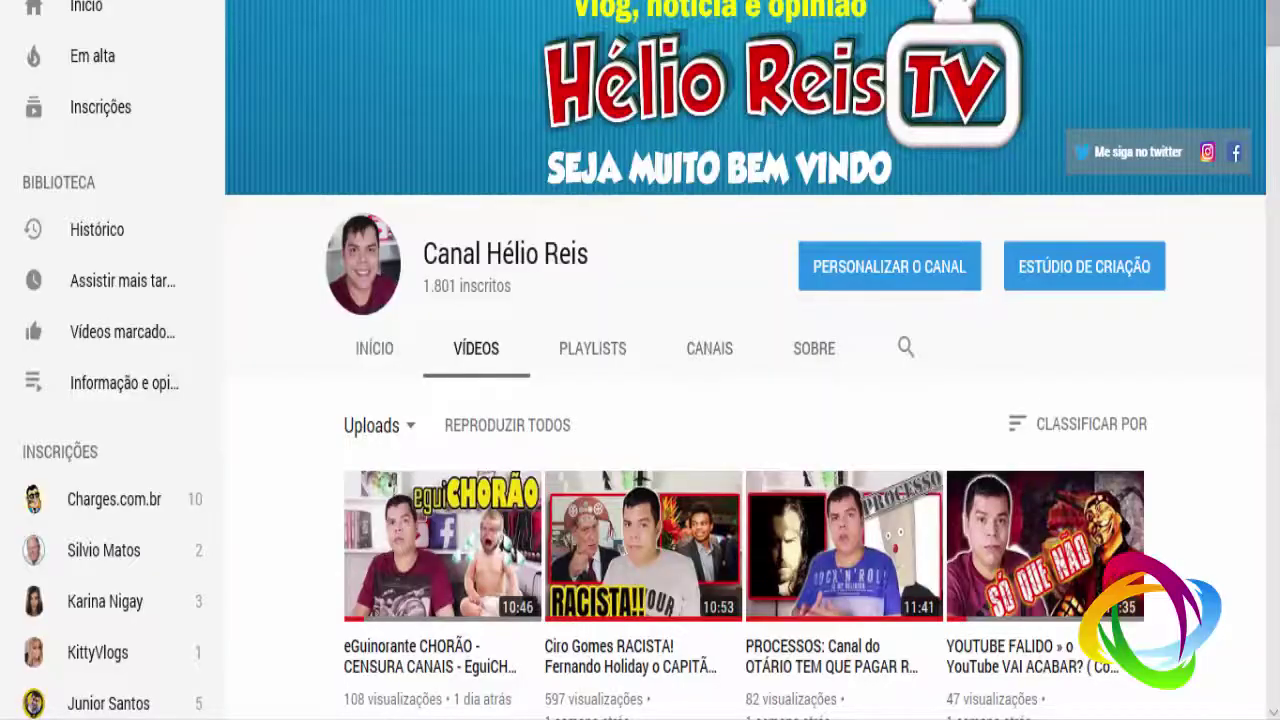
{"action": "scroll", "coordinate": [258, 422], "scroll_direction": "down", "scroll_amount": 3}
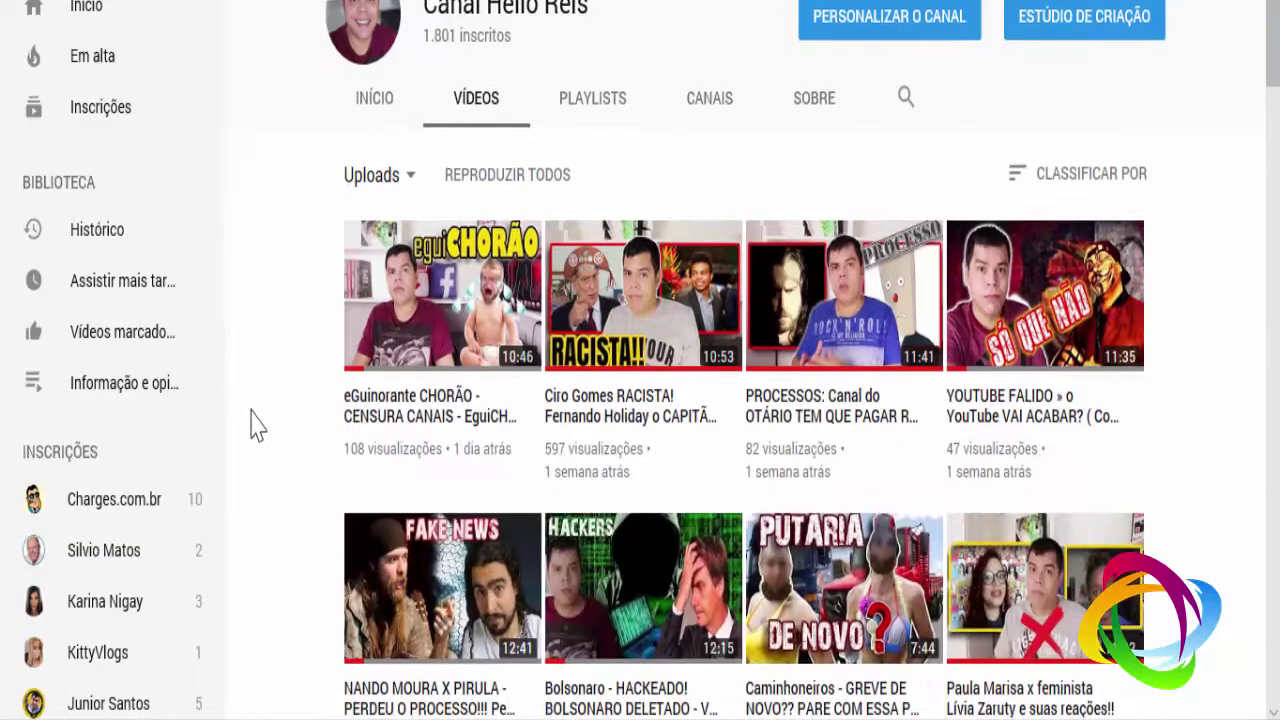
{"action": "scroll", "coordinate": [258, 422], "scroll_direction": "down", "scroll_amount": 1}
{"action": "scroll", "coordinate": [258, 422], "scroll_direction": "down", "scroll_amount": 1}
{"action": "scroll", "coordinate": [256, 430], "scroll_direction": "up", "scroll_amount": 5}
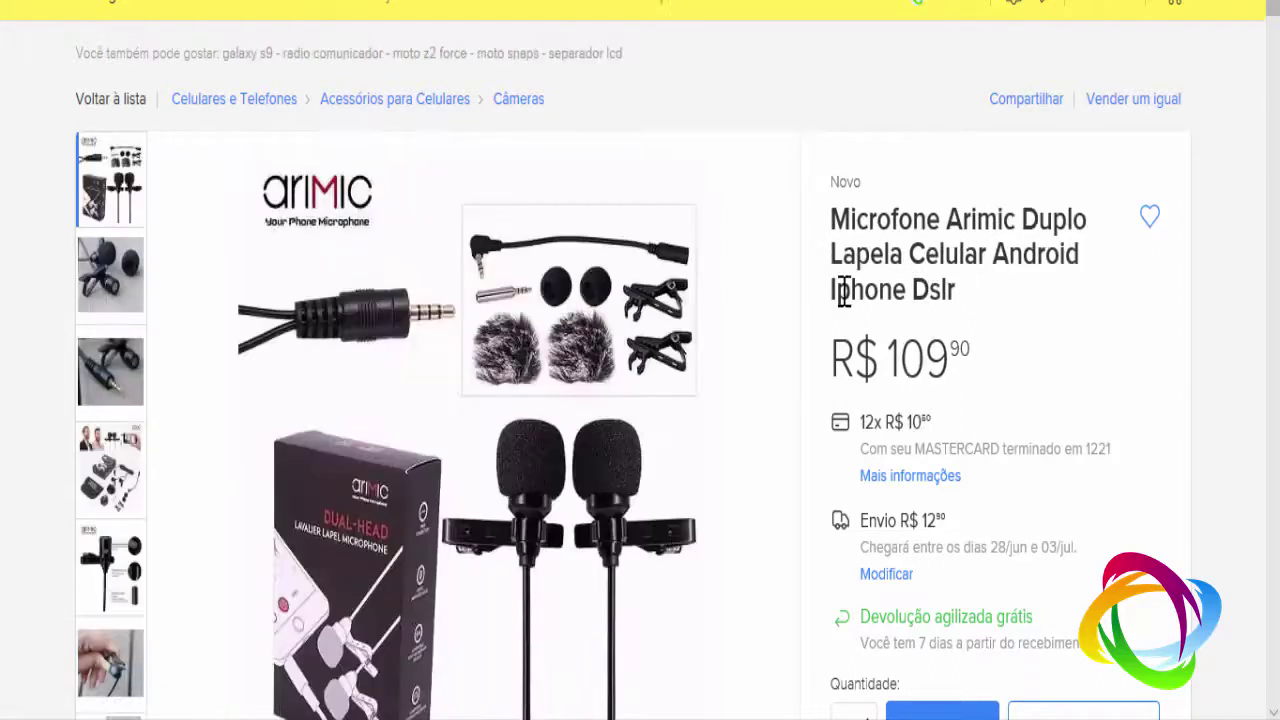
Look over the microphone listings, then highlight and deselect the Takstar product title.
{"action": "mouse_move", "coordinate": [628, 285]}
{"action": "mouse_move", "coordinate": [526, 257]}
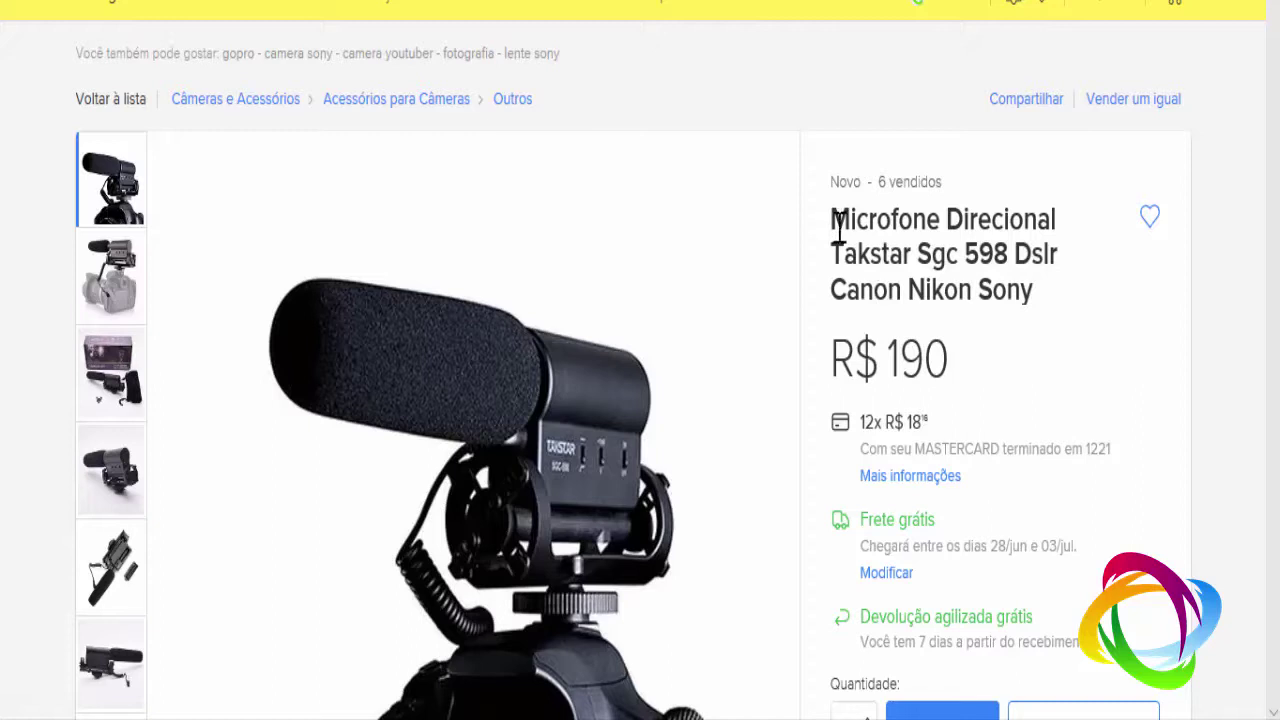
{"action": "left_click_drag", "start_coordinate": [898, 228], "coordinate": [1028, 266]}
{"action": "left_click", "coordinate": [1026, 282]}
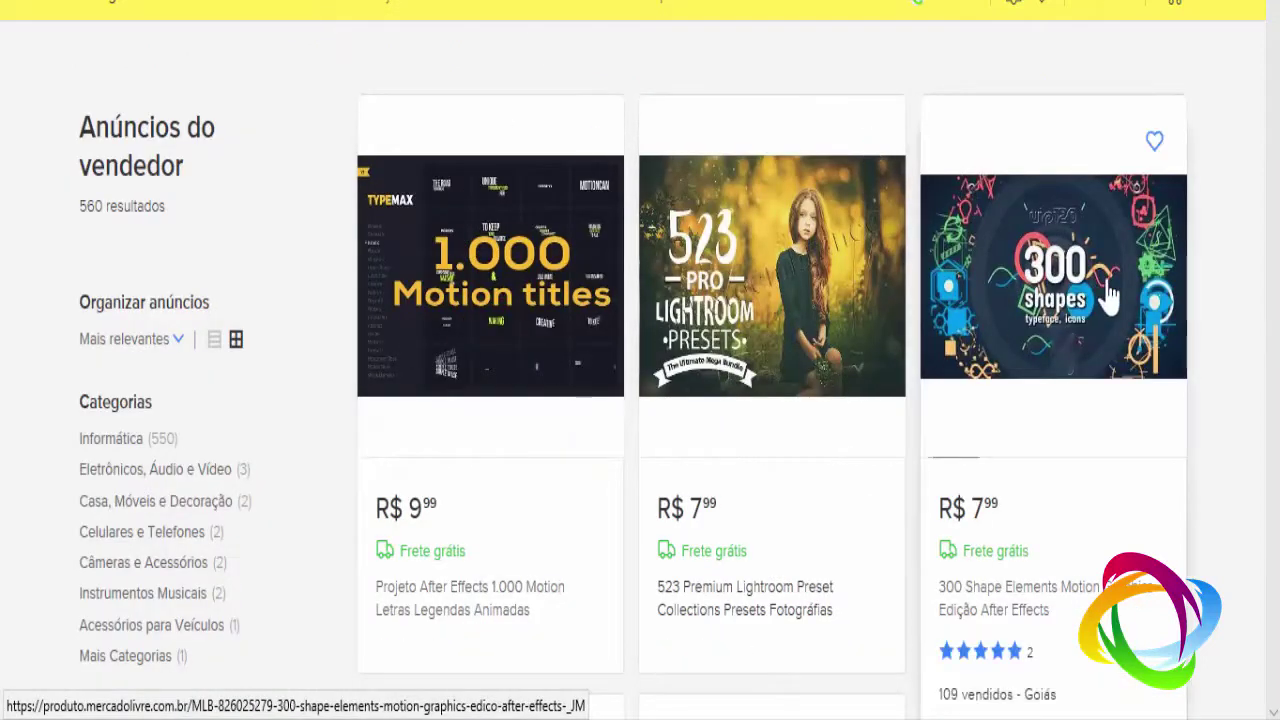
Scroll through the seller's 560-result grid of editing templates and back up.
{"action": "scroll", "coordinate": [1106, 294], "scroll_direction": "down", "scroll_amount": 6}
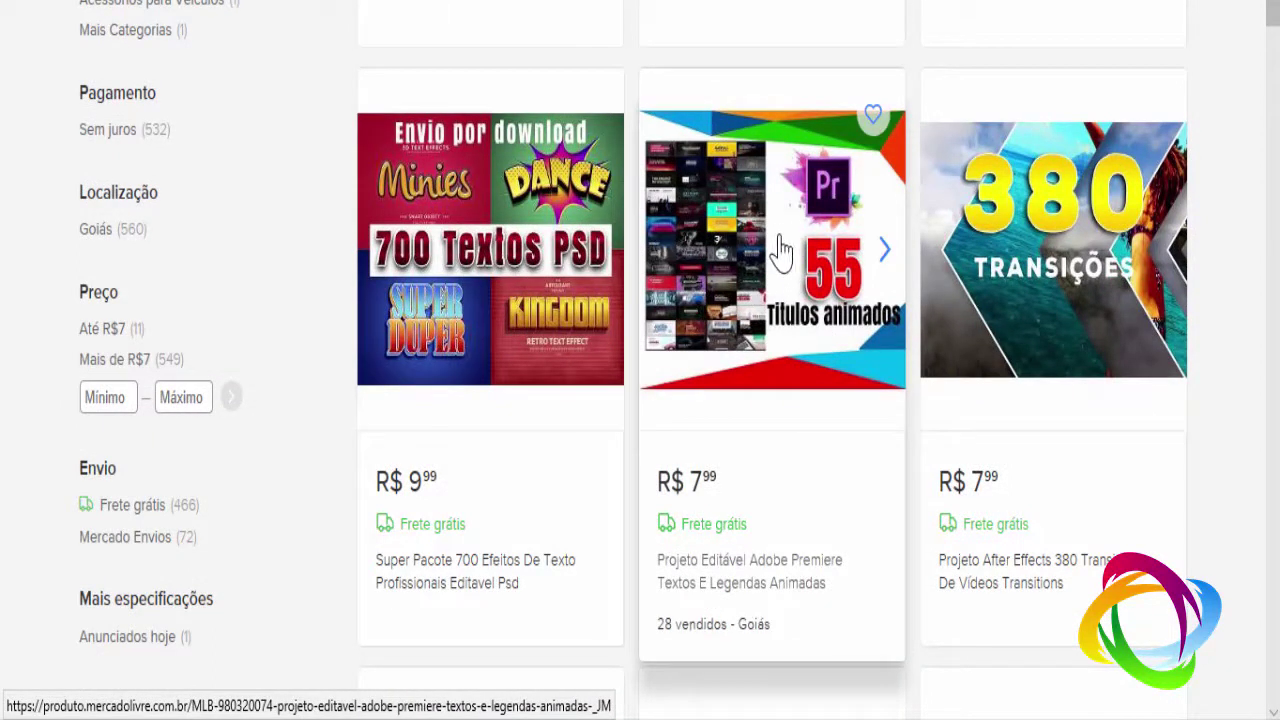
{"action": "scroll", "coordinate": [1143, 285], "scroll_direction": "down", "scroll_amount": 3}
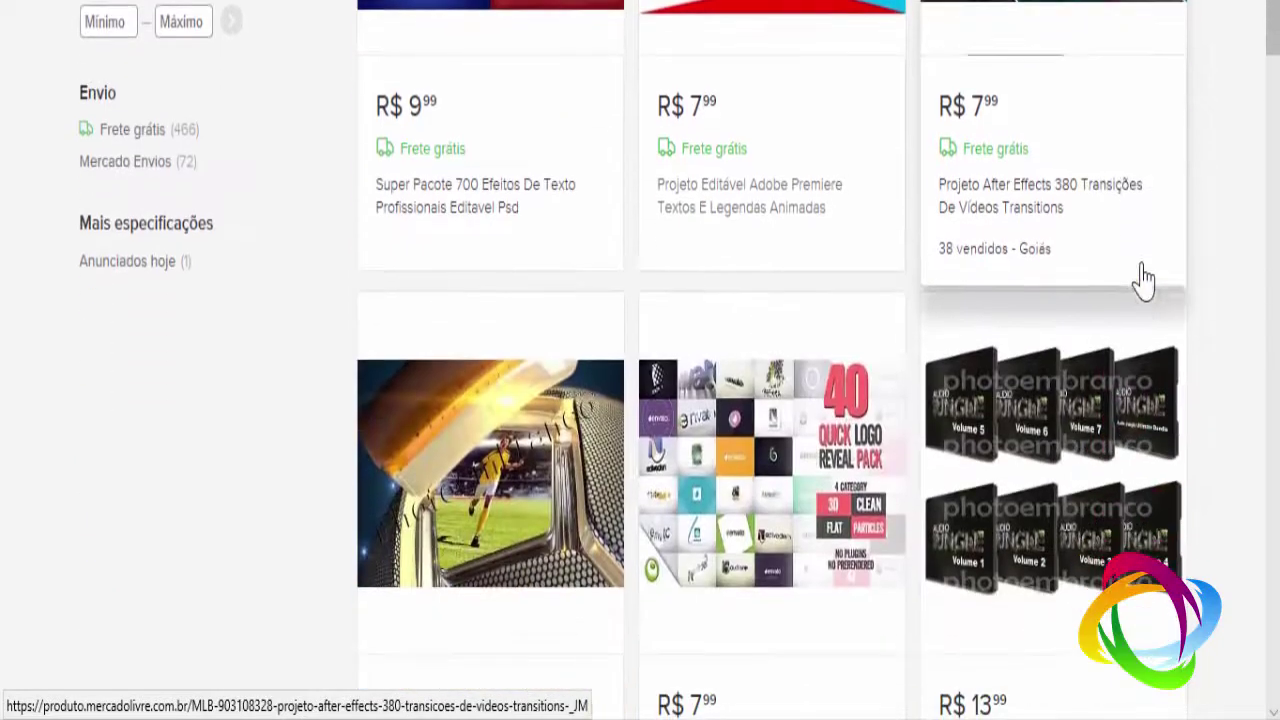
{"action": "scroll", "coordinate": [1143, 288], "scroll_direction": "down", "scroll_amount": 2}
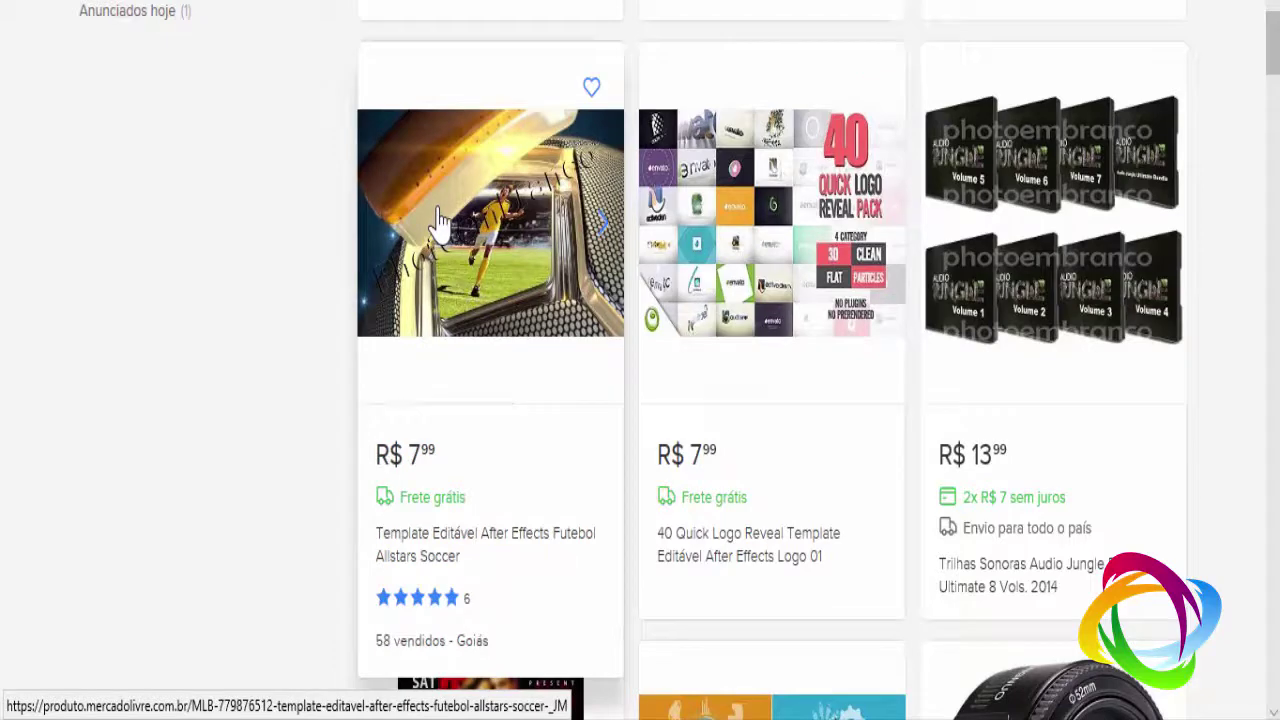
{"action": "scroll", "coordinate": [314, 251], "scroll_direction": "down", "scroll_amount": 3}
{"action": "scroll", "coordinate": [277, 277], "scroll_direction": "down", "scroll_amount": 4}
{"action": "scroll", "coordinate": [177, 331], "scroll_direction": "down", "scroll_amount": 1}
{"action": "scroll", "coordinate": [177, 333], "scroll_direction": "down", "scroll_amount": 2}
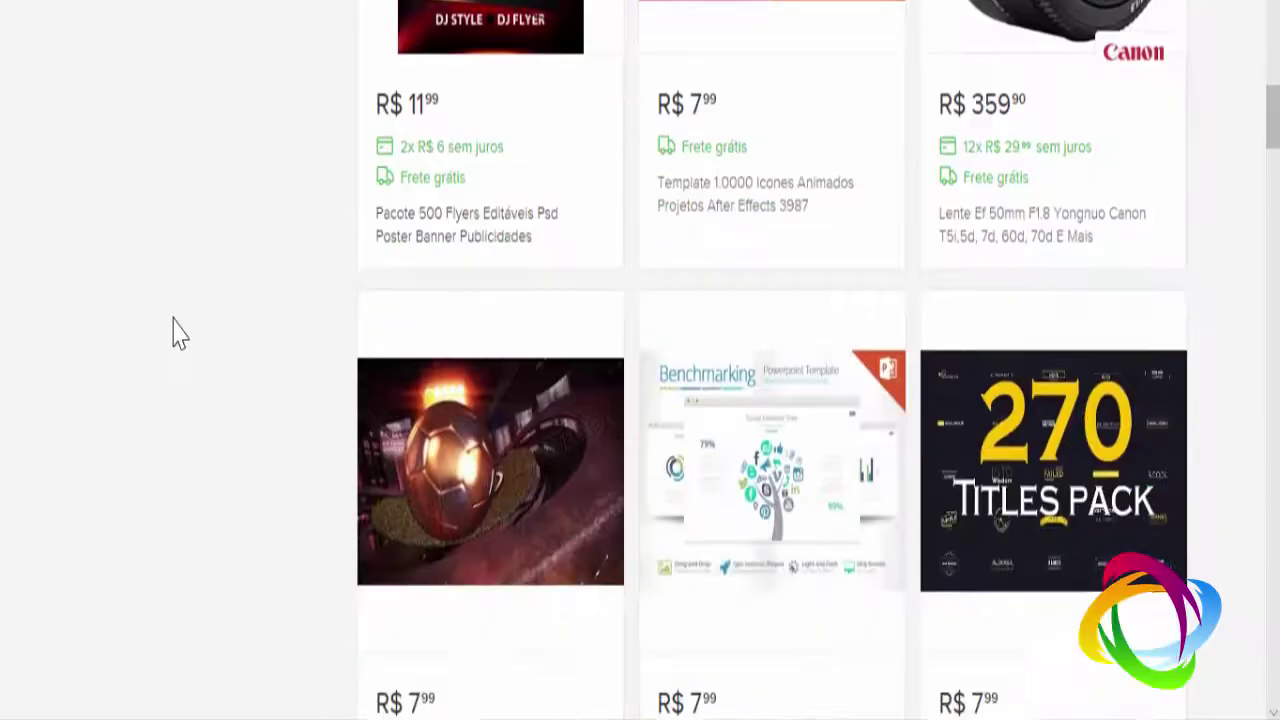
{"action": "scroll", "coordinate": [177, 333], "scroll_direction": "down", "scroll_amount": 1}
{"action": "scroll", "coordinate": [1071, 420], "scroll_direction": "up", "scroll_amount": 4}
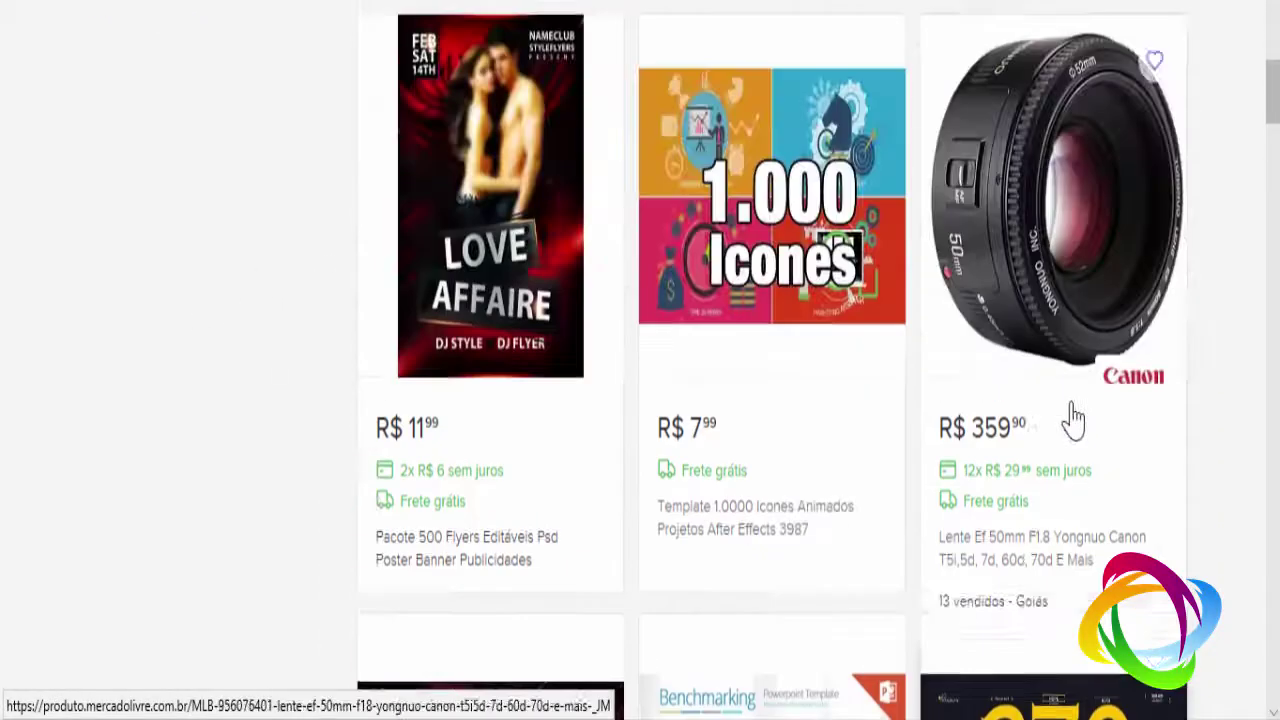
{"action": "scroll", "coordinate": [1060, 417], "scroll_direction": "down", "scroll_amount": 1}
{"action": "scroll", "coordinate": [1037, 417], "scroll_direction": "down", "scroll_amount": 5}
{"action": "scroll", "coordinate": [928, 408], "scroll_direction": "down", "scroll_amount": 4}
{"action": "scroll", "coordinate": [928, 408], "scroll_direction": "down", "scroll_amount": 5}
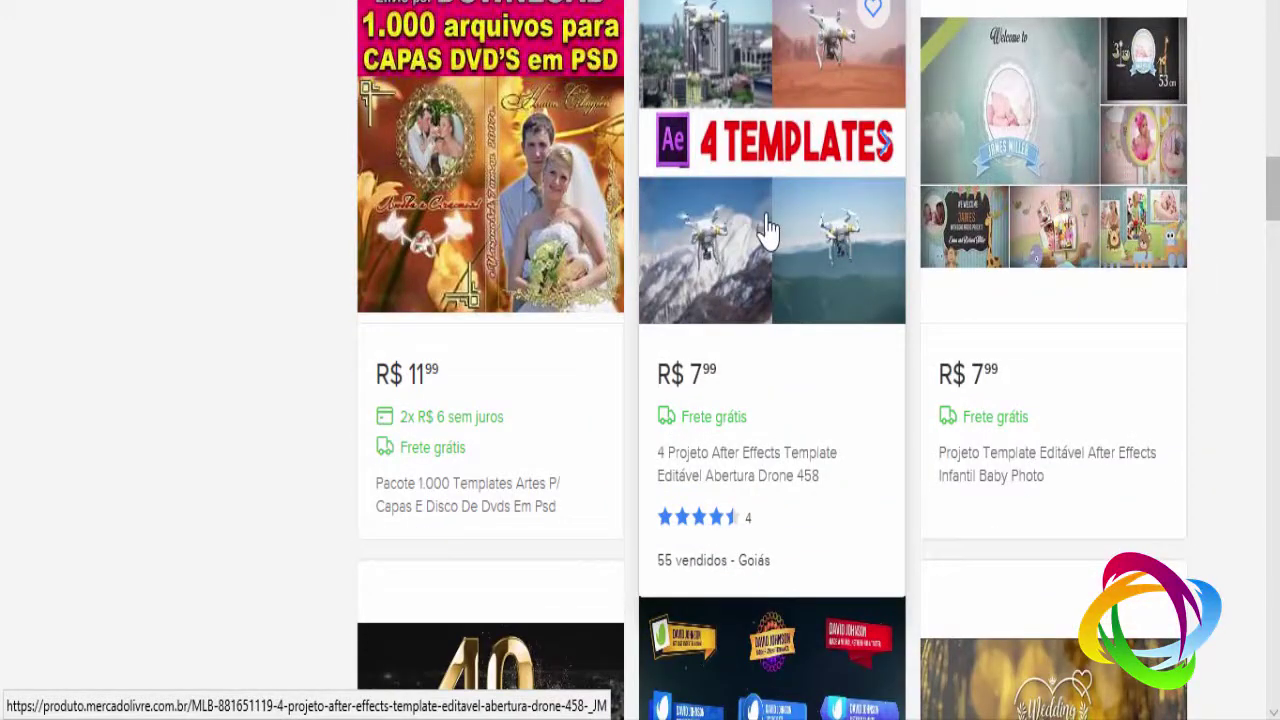
{"action": "scroll", "coordinate": [306, 274], "scroll_direction": "down", "scroll_amount": 8}
{"action": "scroll", "coordinate": [280, 277], "scroll_direction": "down", "scroll_amount": 7}
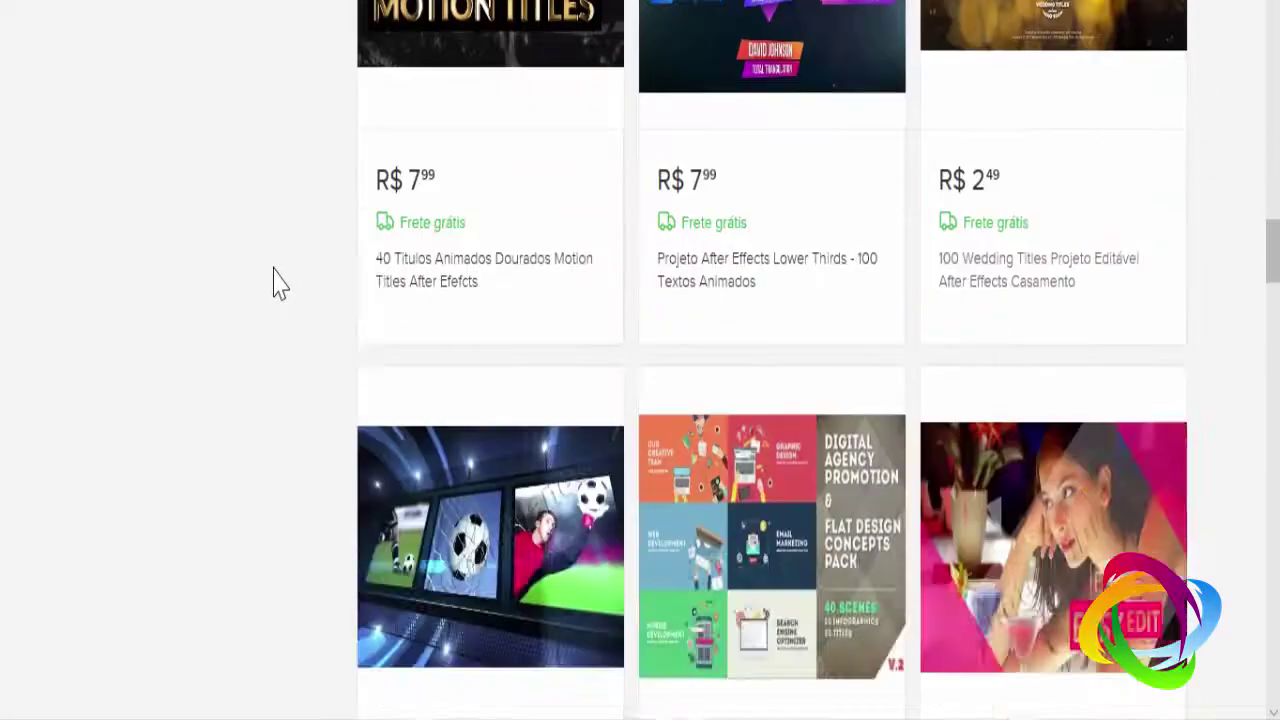
{"action": "scroll", "coordinate": [277, 283], "scroll_direction": "down", "scroll_amount": 15}
{"action": "scroll", "coordinate": [278, 284], "scroll_direction": "down", "scroll_amount": 8}
{"action": "scroll", "coordinate": [278, 284], "scroll_direction": "down", "scroll_amount": 8}
{"action": "scroll", "coordinate": [278, 284], "scroll_direction": "down", "scroll_amount": 8}
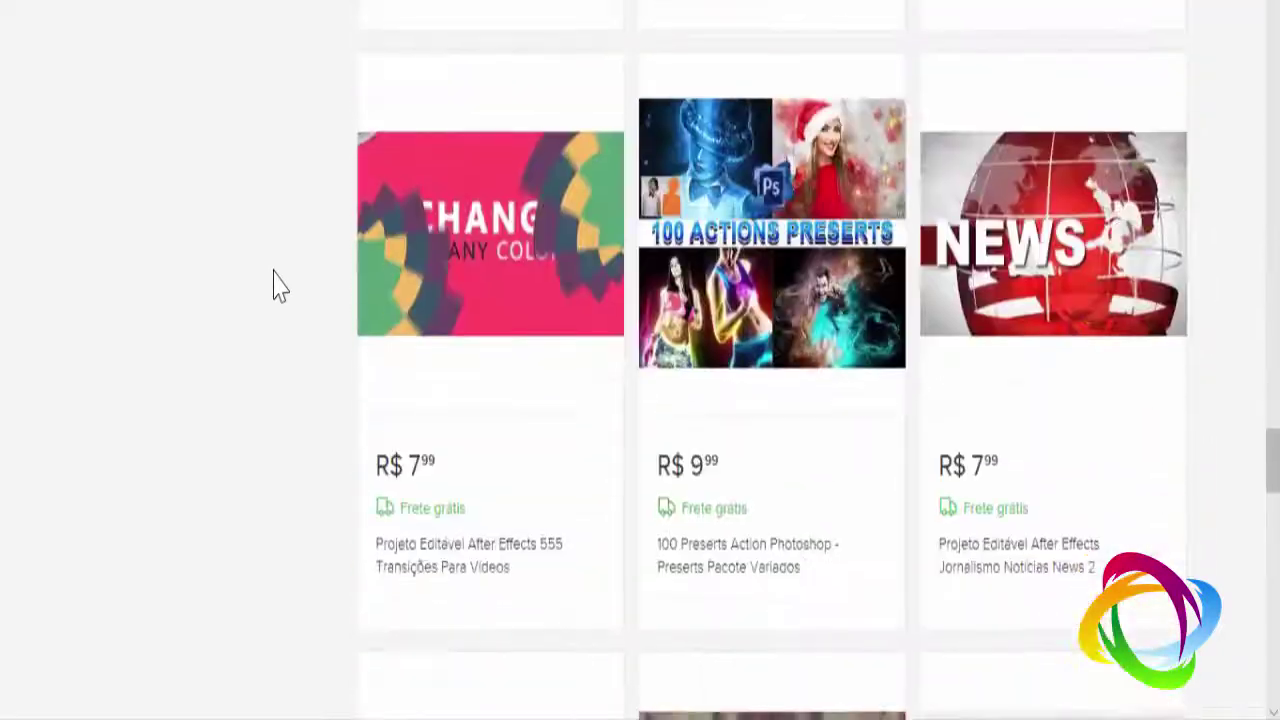
{"action": "scroll", "coordinate": [278, 284], "scroll_direction": "down", "scroll_amount": 12}
{"action": "scroll", "coordinate": [278, 284], "scroll_direction": "down", "scroll_amount": 9}
{"action": "scroll", "coordinate": [274, 288], "scroll_direction": "down", "scroll_amount": 11}
{"action": "scroll", "coordinate": [278, 300], "scroll_direction": "down", "scroll_amount": 15}
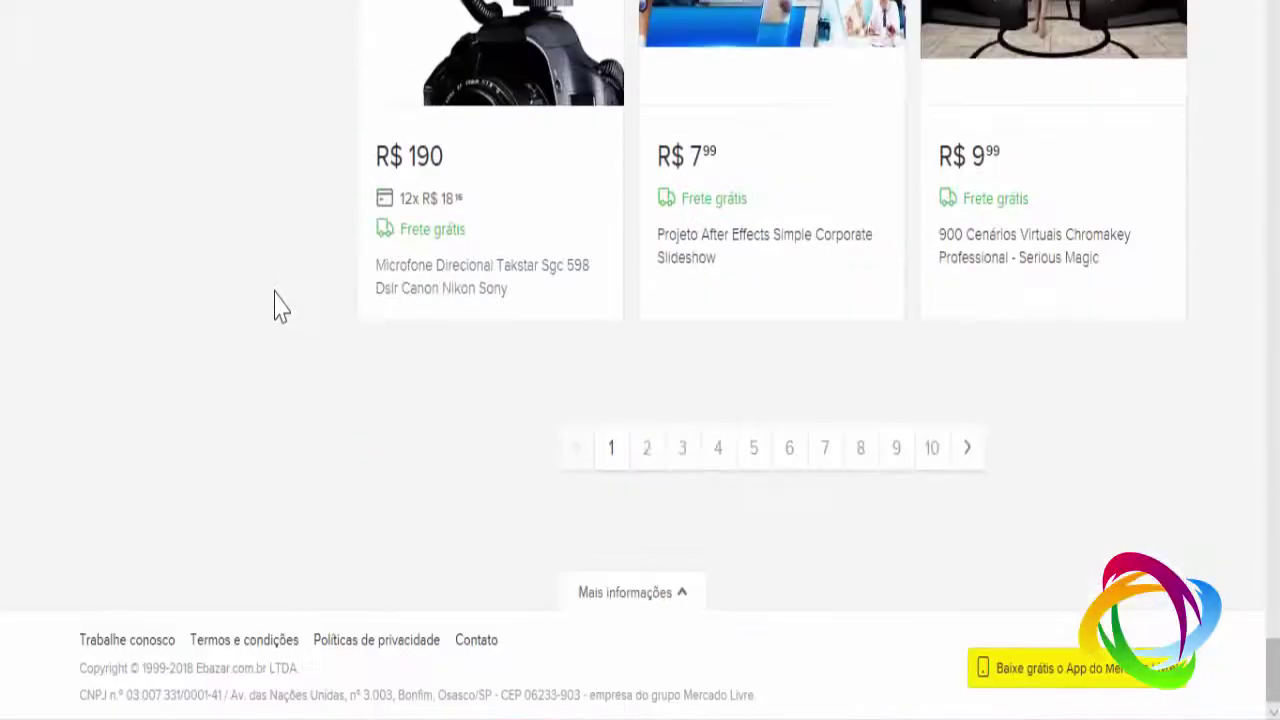
{"action": "scroll", "coordinate": [777, 485], "scroll_direction": "up", "scroll_amount": 10}
{"action": "scroll", "coordinate": [720, 470], "scroll_direction": "up", "scroll_amount": 10}
{"action": "scroll", "coordinate": [651, 451], "scroll_direction": "up", "scroll_amount": 10}
{"action": "scroll", "coordinate": [658, 447], "scroll_direction": "up", "scroll_amount": 10}
{"action": "scroll", "coordinate": [658, 447], "scroll_direction": "up", "scroll_amount": 5}
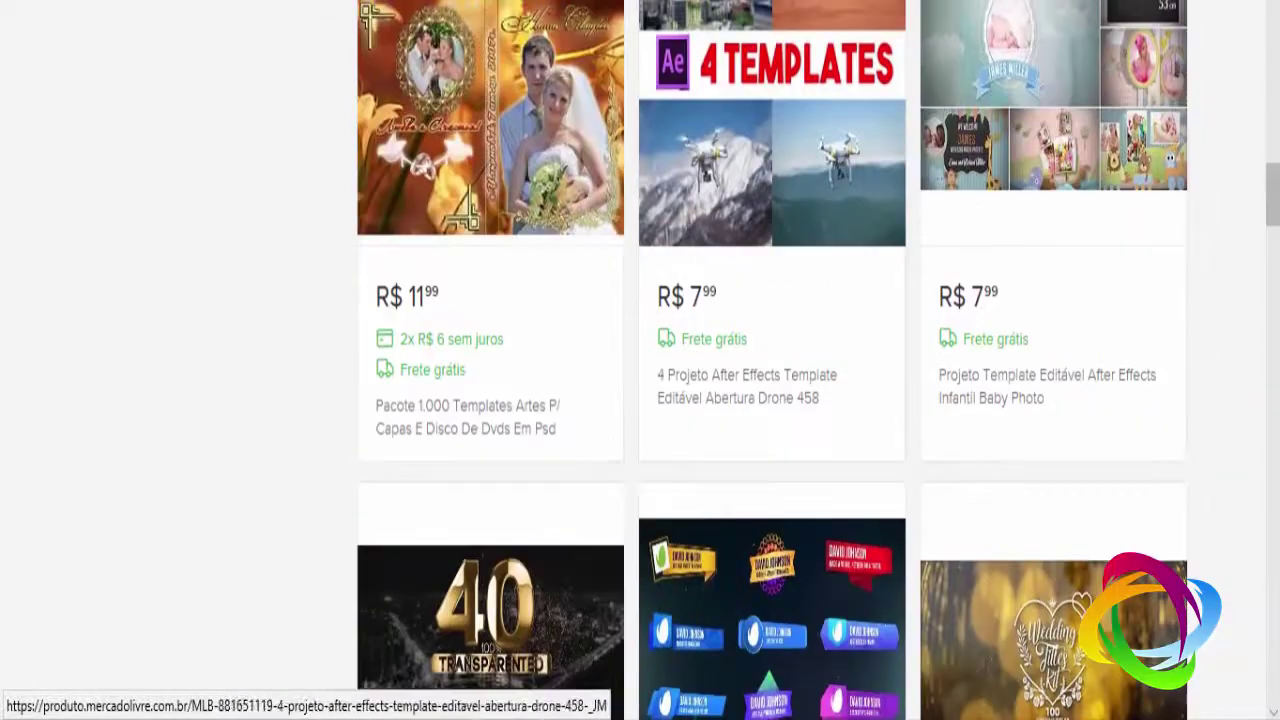
{"action": "scroll", "coordinate": [658, 447], "scroll_direction": "up", "scroll_amount": 5}
{"action": "scroll", "coordinate": [851, 320], "scroll_direction": "down", "scroll_amount": 2}
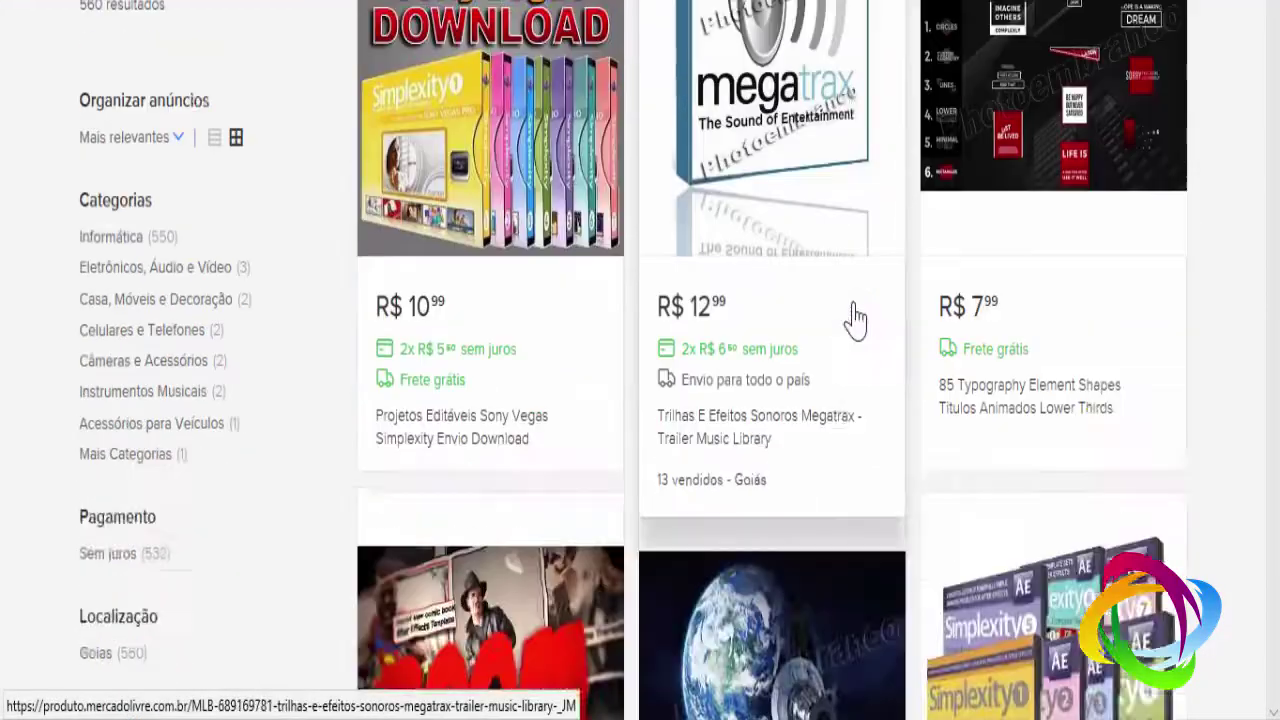
{"action": "scroll", "coordinate": [851, 326], "scroll_direction": "down", "scroll_amount": 2}
{"action": "scroll", "coordinate": [851, 360], "scroll_direction": "down", "scroll_amount": 3}
{"action": "scroll", "coordinate": [849, 389], "scroll_direction": "down", "scroll_amount": 5}
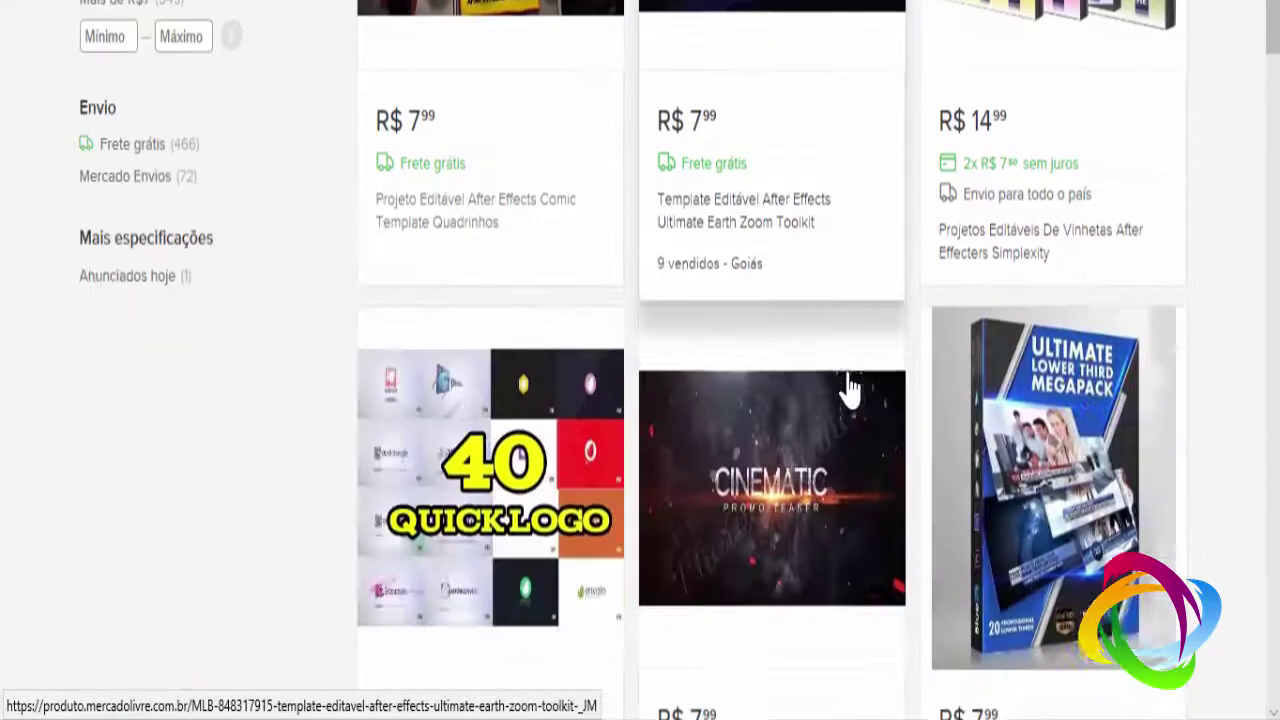
{"action": "scroll", "coordinate": [849, 406], "scroll_direction": "down", "scroll_amount": 3}
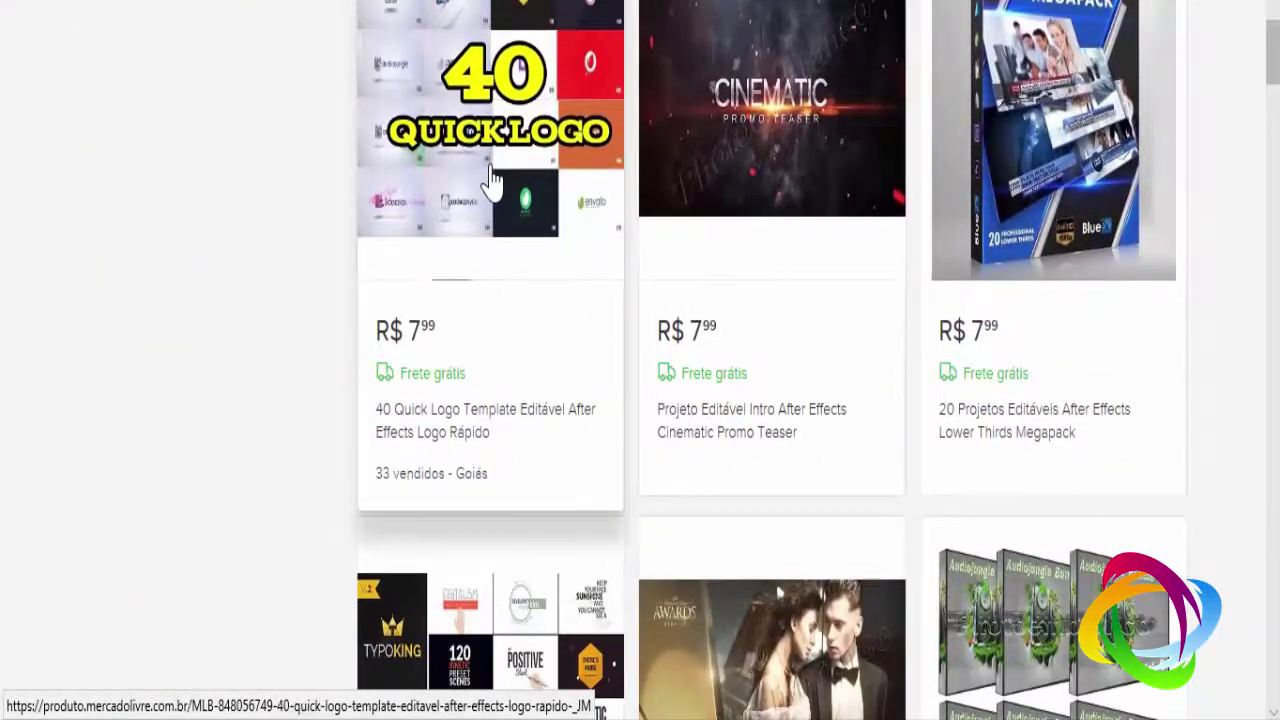
{"action": "scroll", "coordinate": [494, 200], "scroll_direction": "down", "scroll_amount": 4}
{"action": "scroll", "coordinate": [794, 380], "scroll_direction": "down", "scroll_amount": 1}
{"action": "scroll", "coordinate": [790, 395], "scroll_direction": "down", "scroll_amount": 5}
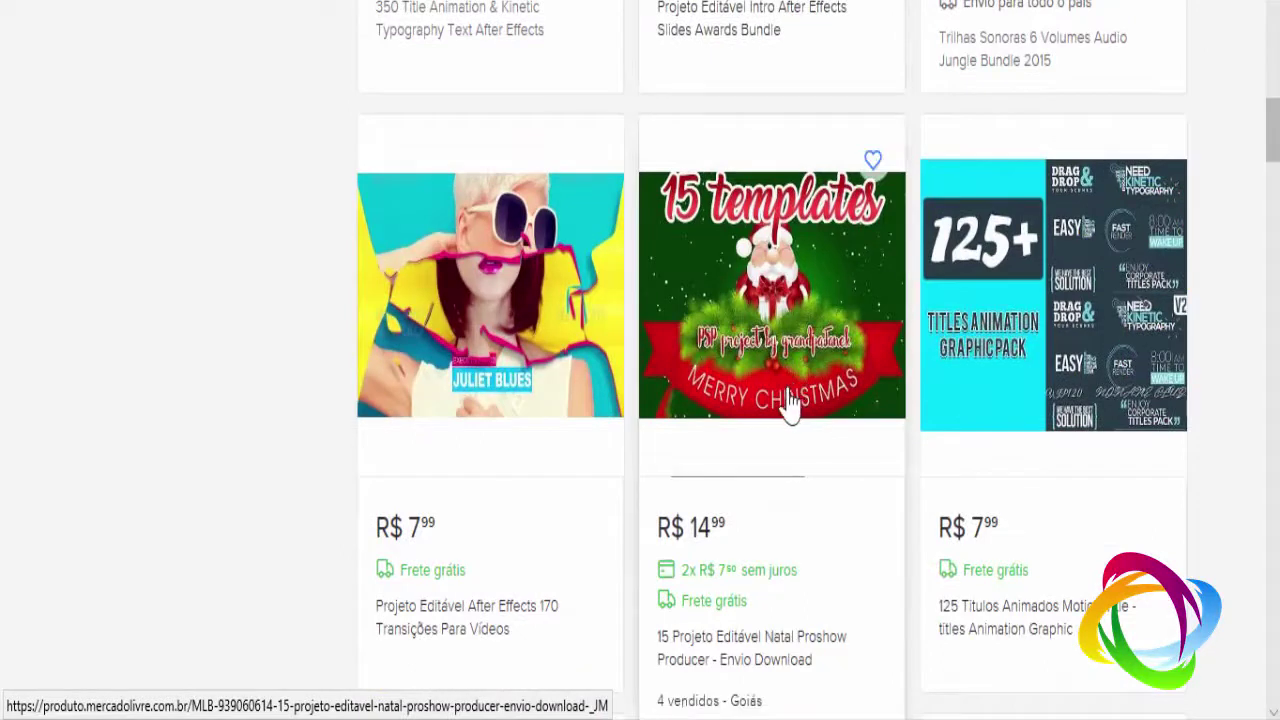
{"action": "scroll", "coordinate": [790, 400], "scroll_direction": "up", "scroll_amount": 5}
{"action": "scroll", "coordinate": [785, 405], "scroll_direction": "up", "scroll_amount": 5}
{"action": "scroll", "coordinate": [785, 405], "scroll_direction": "up", "scroll_amount": 5}
{"action": "scroll", "coordinate": [790, 405], "scroll_direction": "up", "scroll_amount": 5}
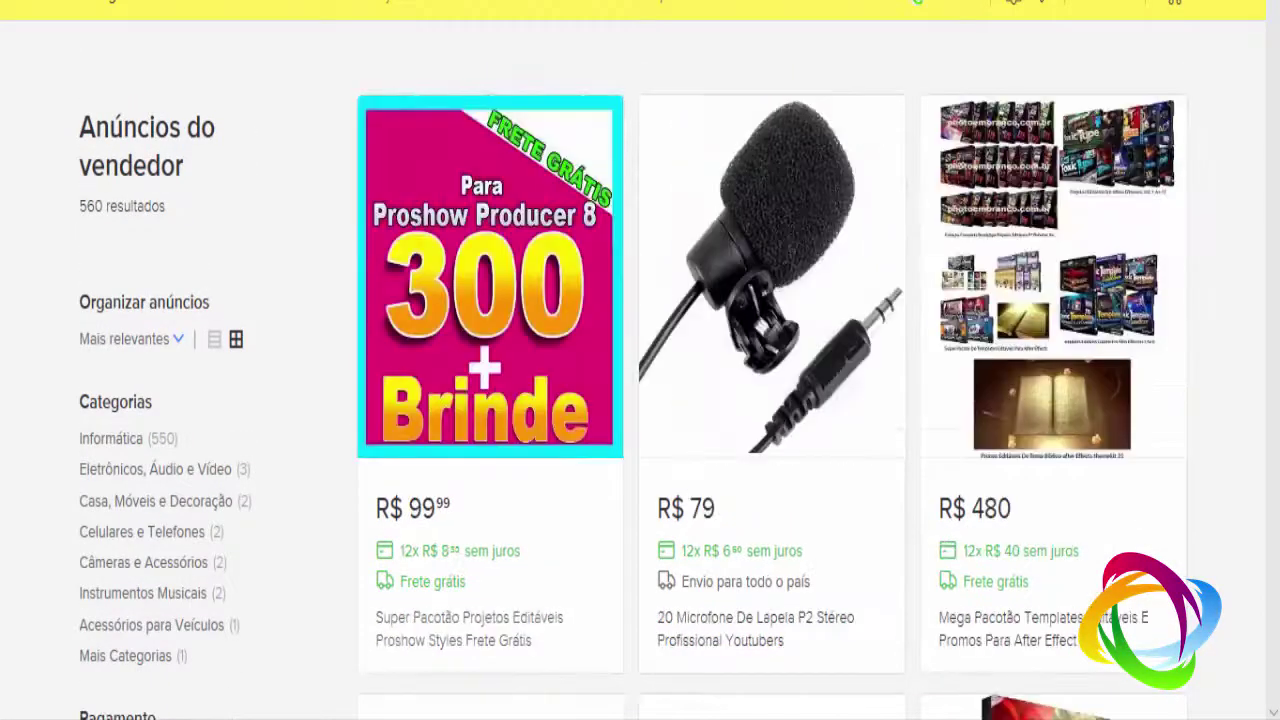
{"action": "scroll", "coordinate": [677, 346], "scroll_direction": "down", "scroll_amount": 1}
{"action": "scroll", "coordinate": [680, 345], "scroll_direction": "down", "scroll_amount": 5}
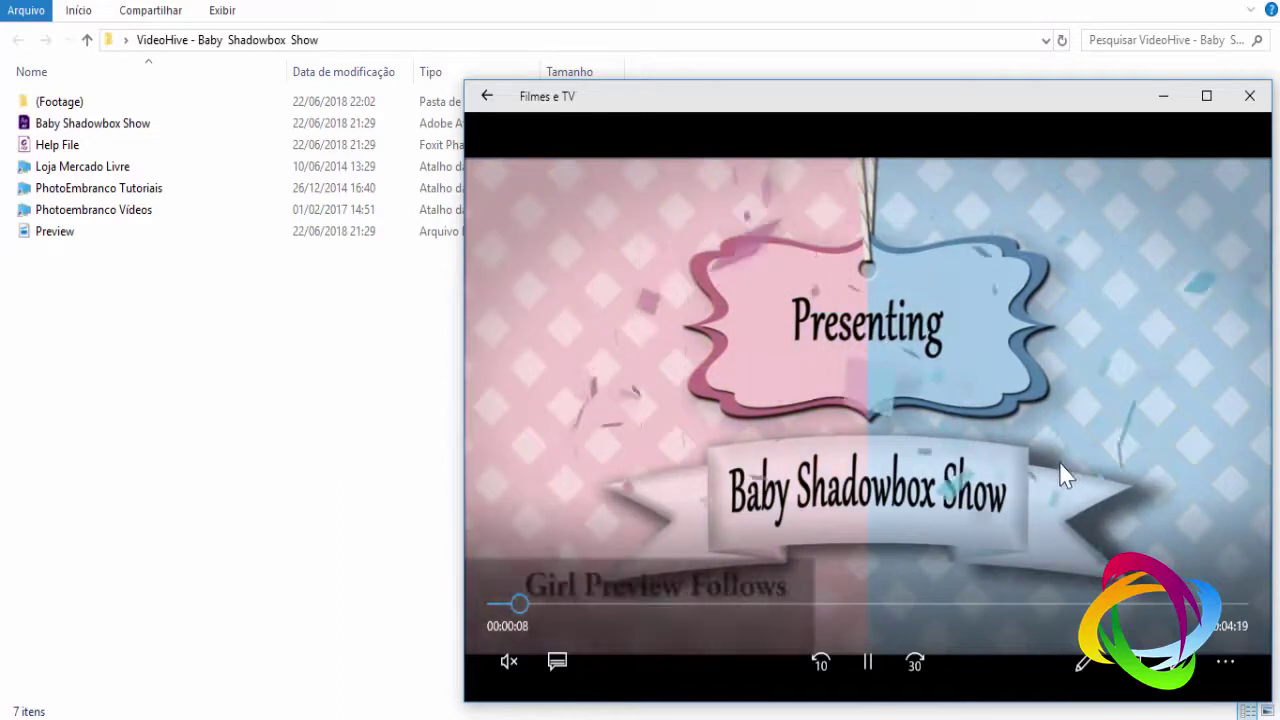
Pause and resume the preview, then jump between scenes around 1:16, including the bath and curtain scenes.
{"action": "left_click", "coordinate": [869, 660]}
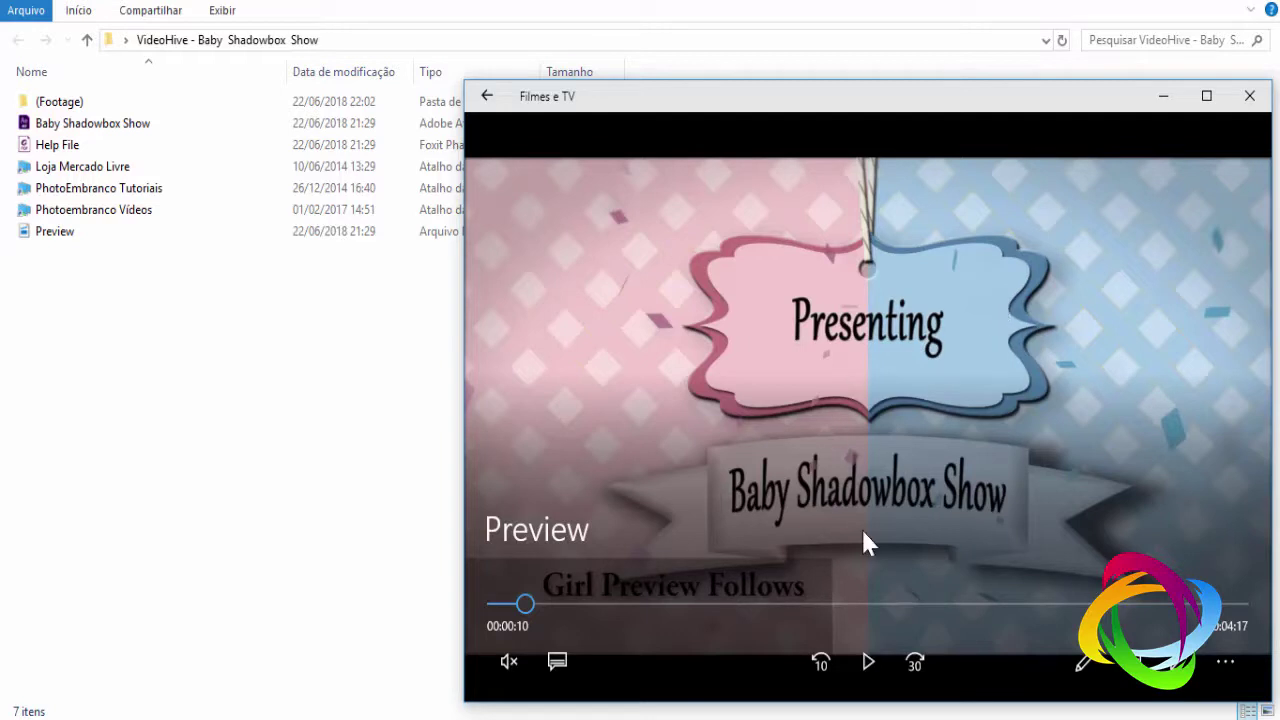
{"action": "left_click", "coordinate": [868, 664]}
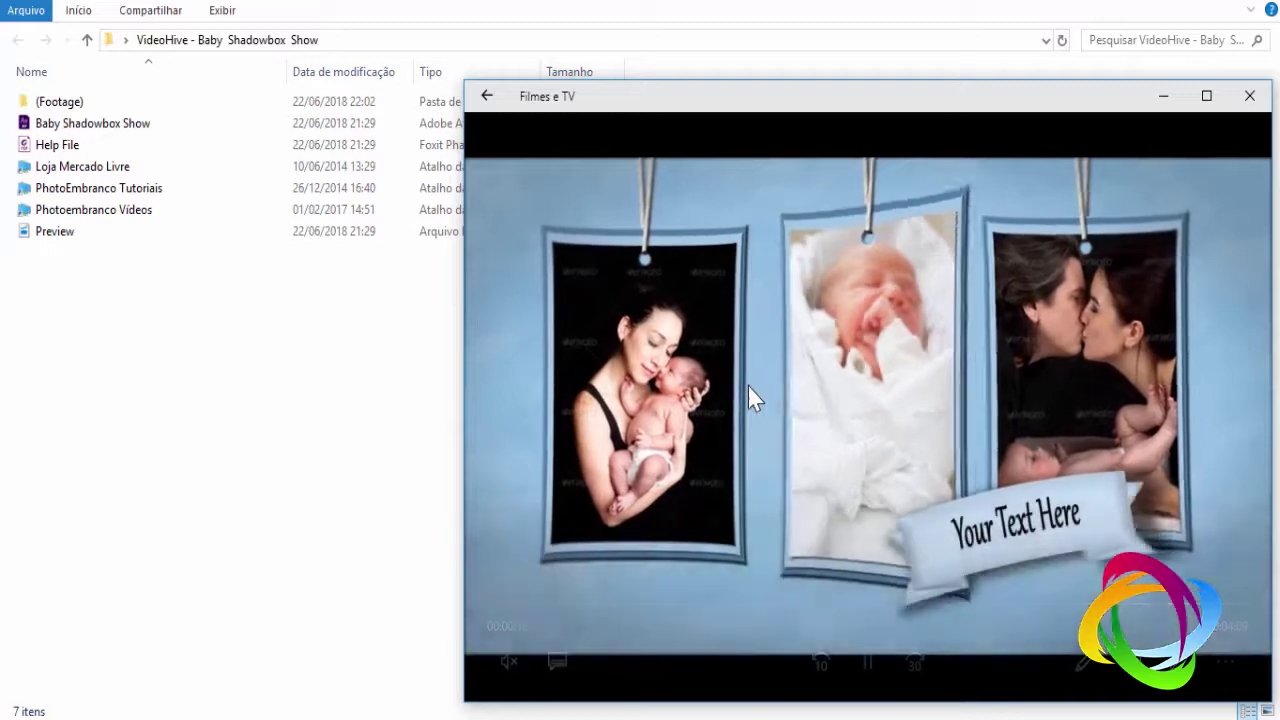
{"action": "mouse_move", "coordinate": [808, 363]}
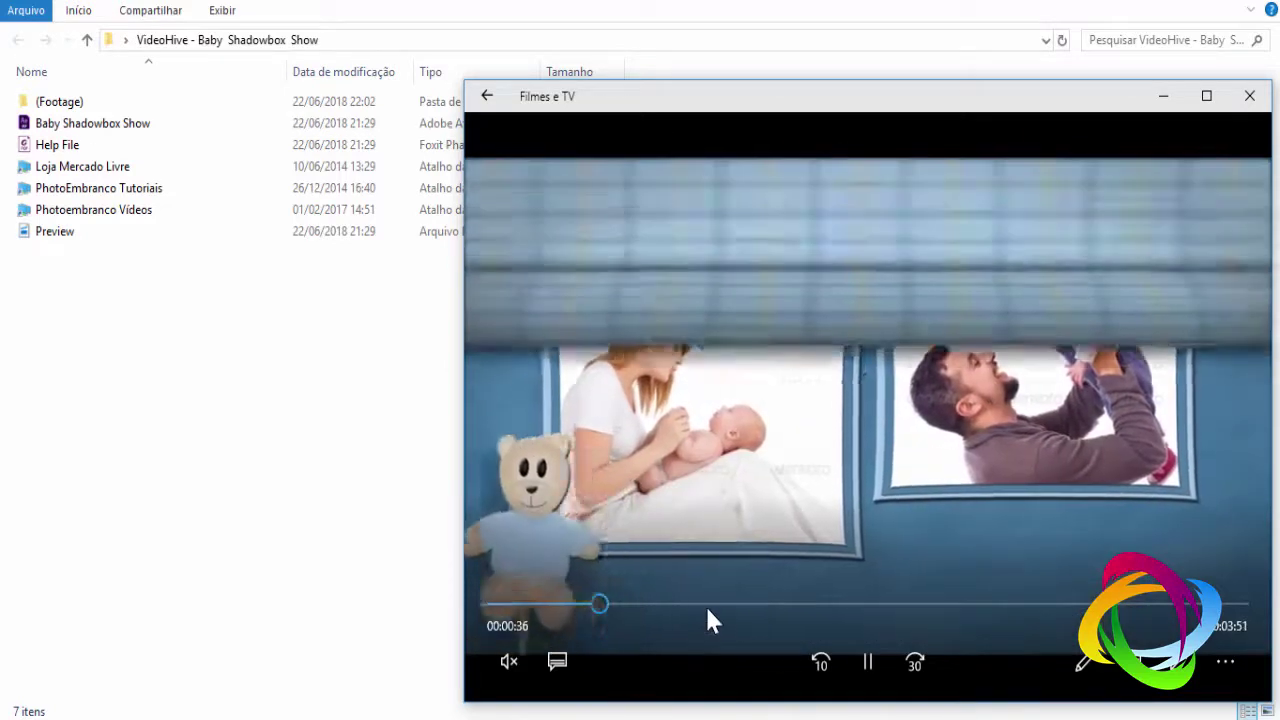
{"action": "left_click", "coordinate": [710, 604]}
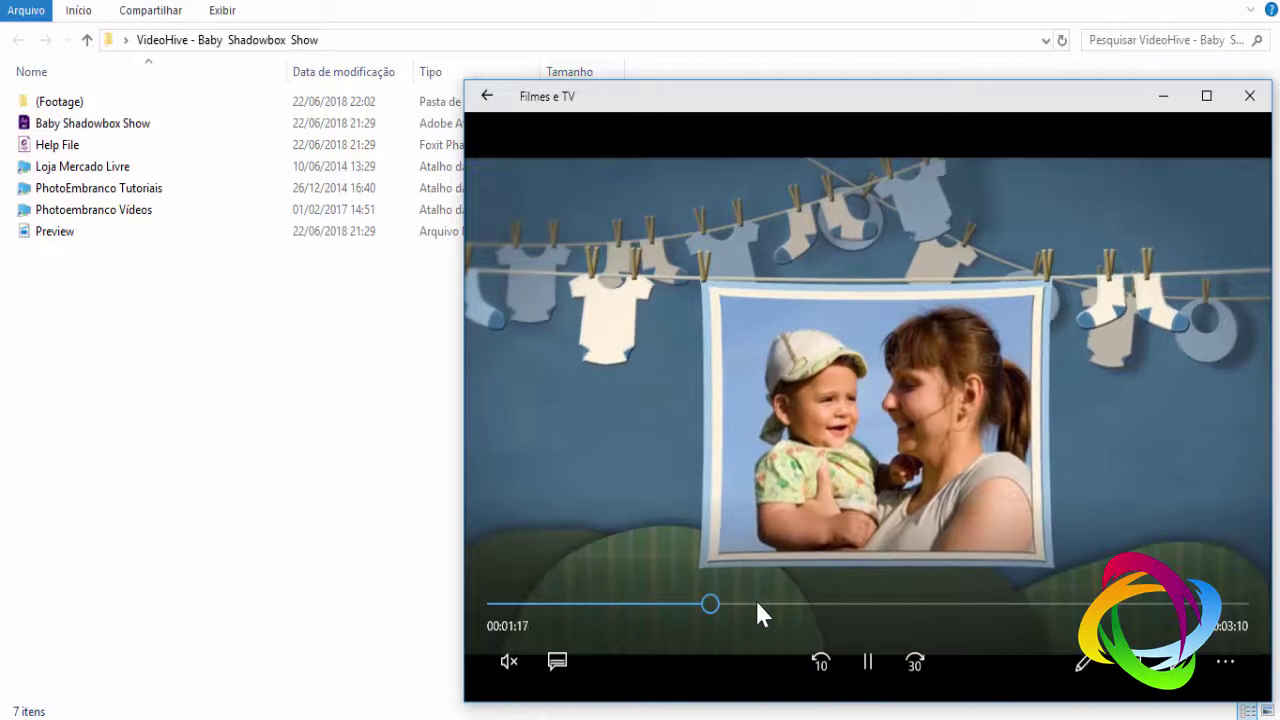
{"action": "left_click", "coordinate": [763, 604]}
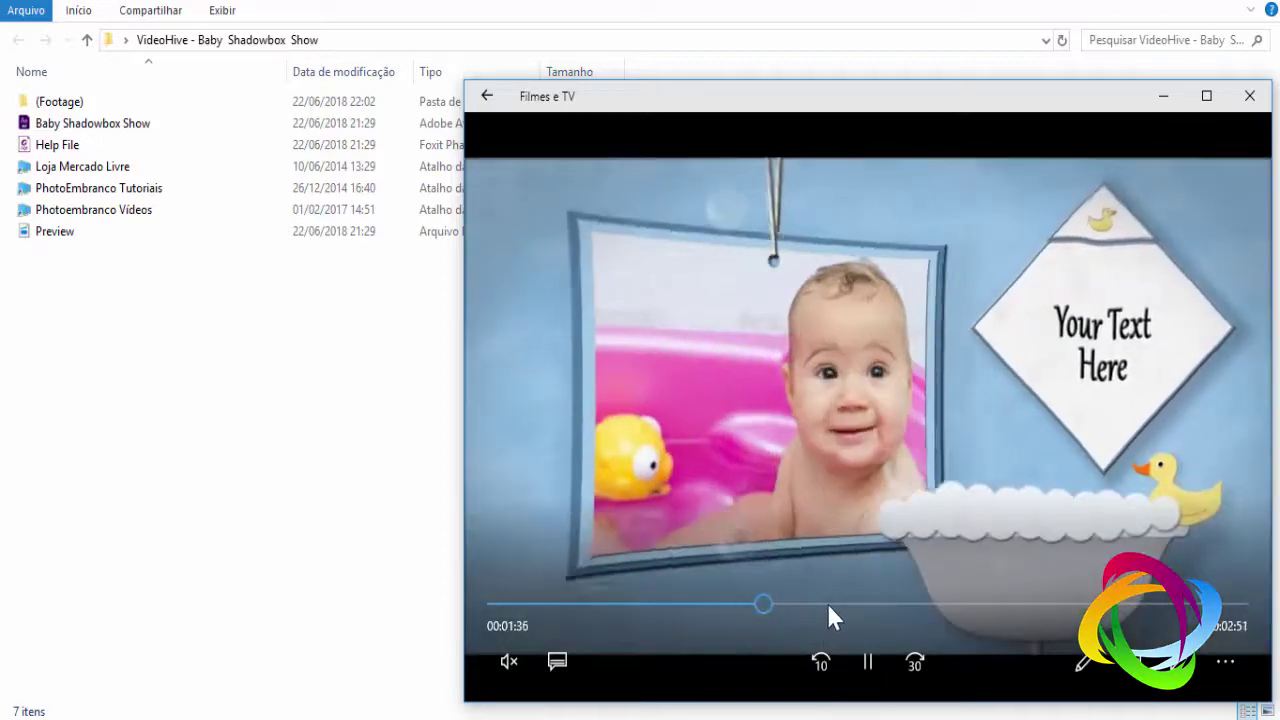
{"action": "left_click", "coordinate": [837, 602]}
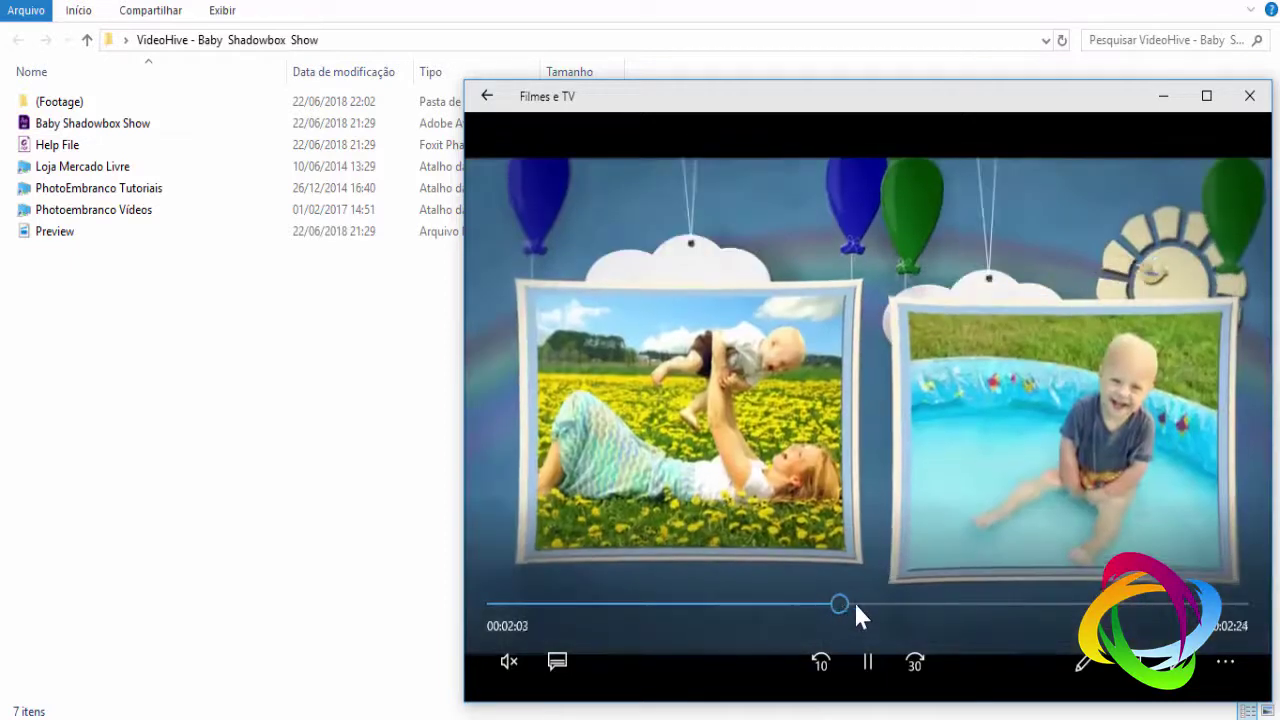
{"action": "left_click", "coordinate": [876, 602]}
{"action": "left_click", "coordinate": [857, 602]}
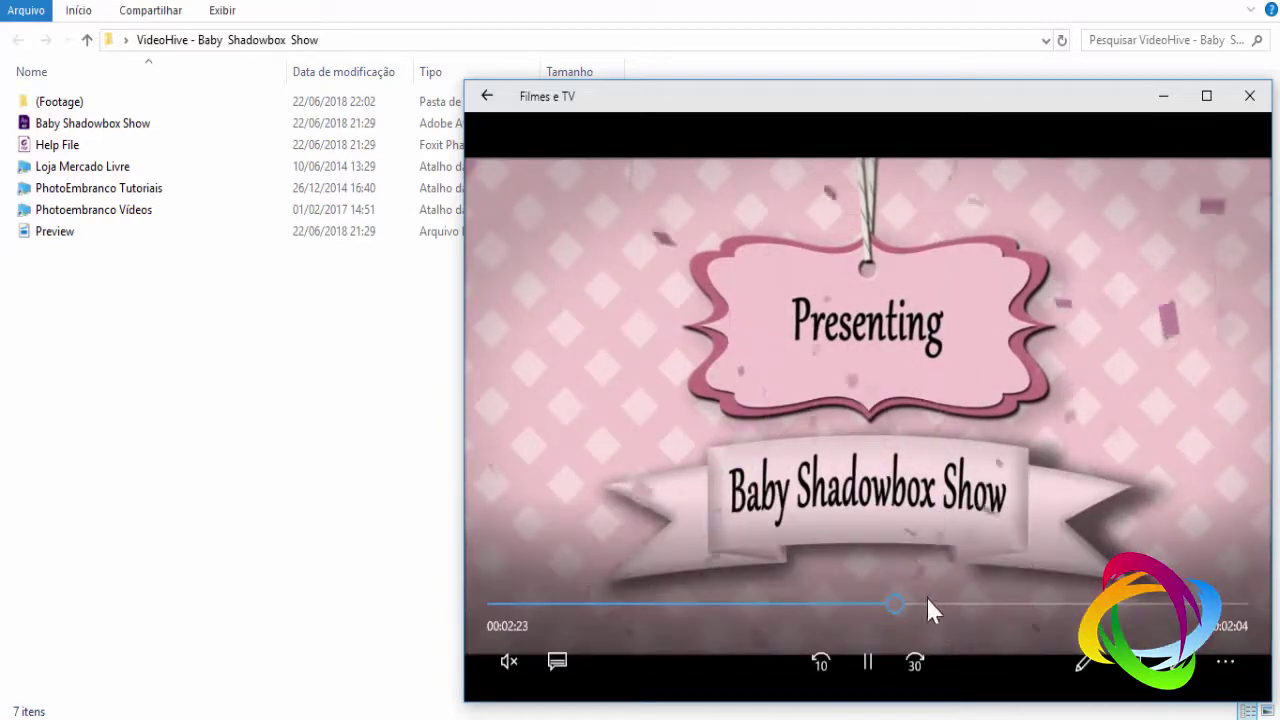
Jump near the end of the preview, pause it and close the player.
{"action": "left_click", "coordinate": [922, 603]}
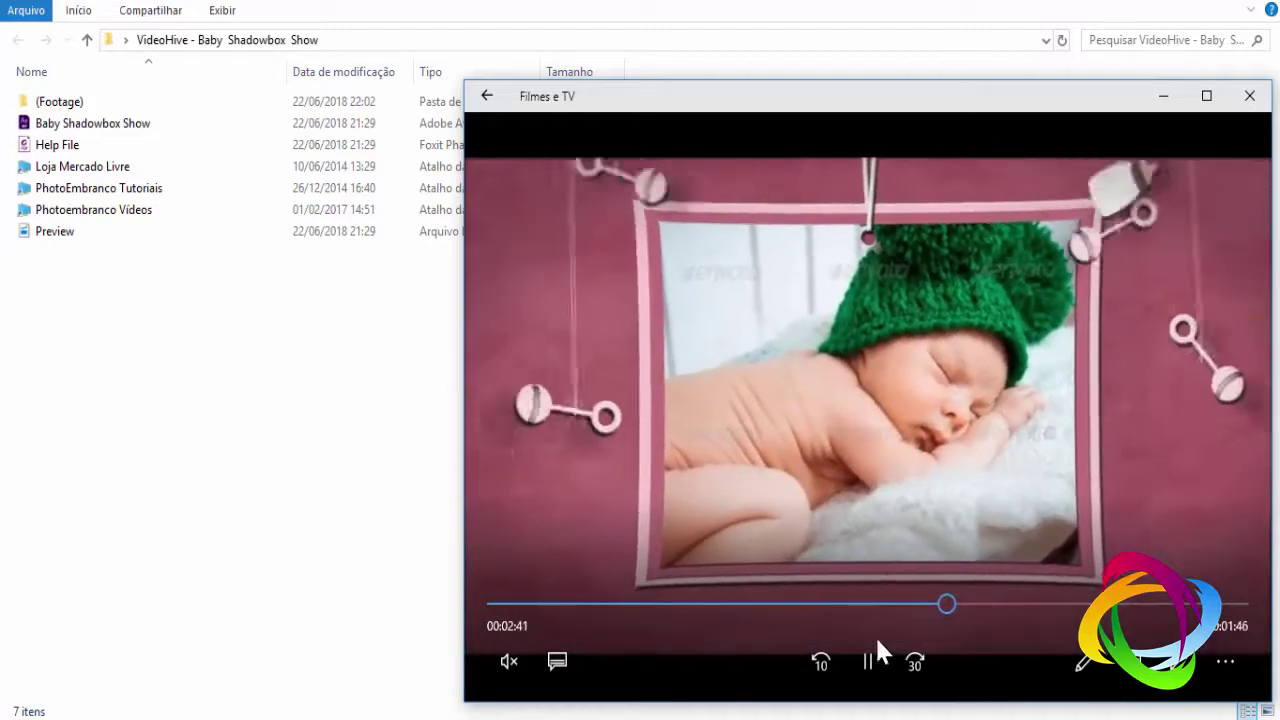
{"action": "left_click", "coordinate": [871, 651]}
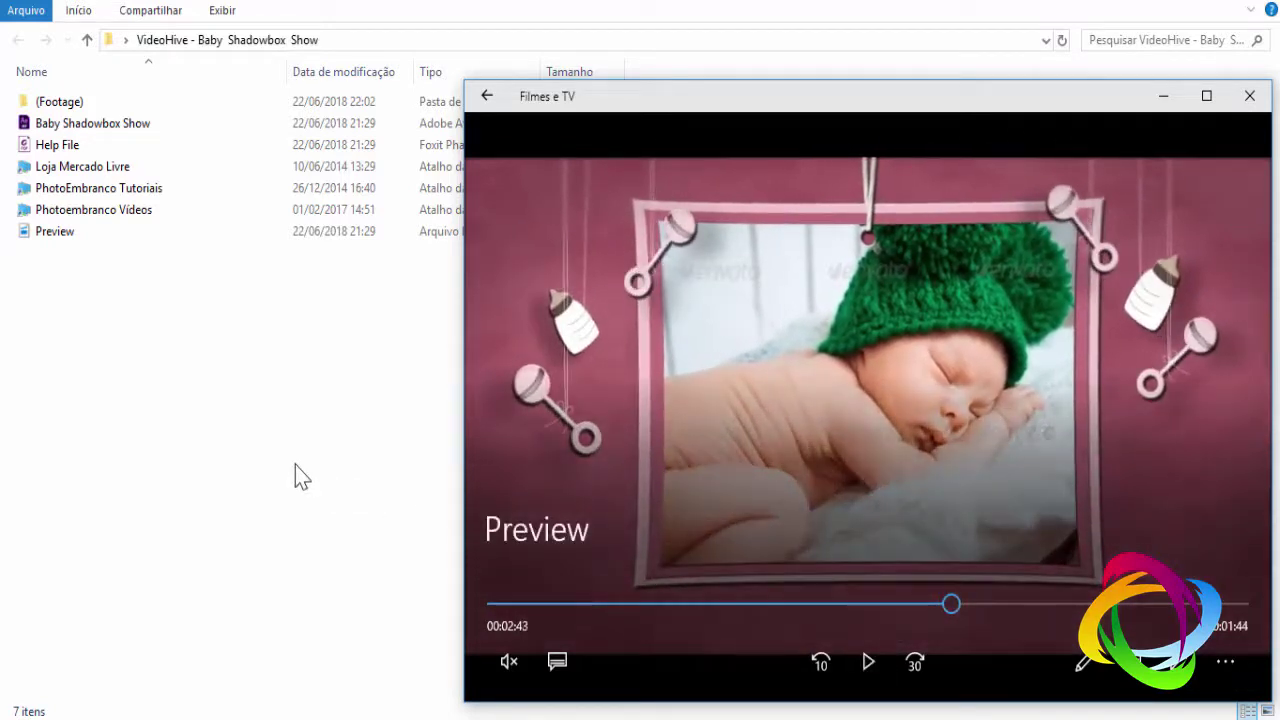
{"action": "key", "text": "alt+F4"}
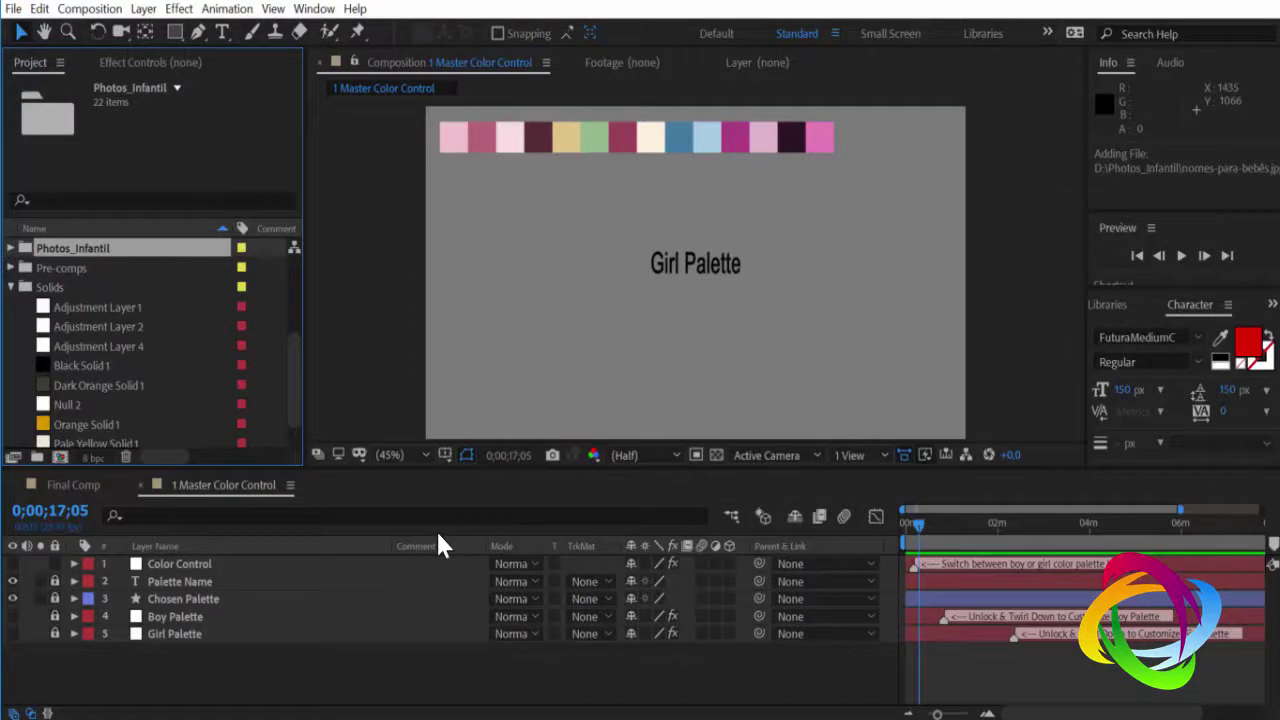
Move the current time to 0;02;23;15 after dismissing the file options.
{"action": "left_click", "coordinate": [366, 676]}
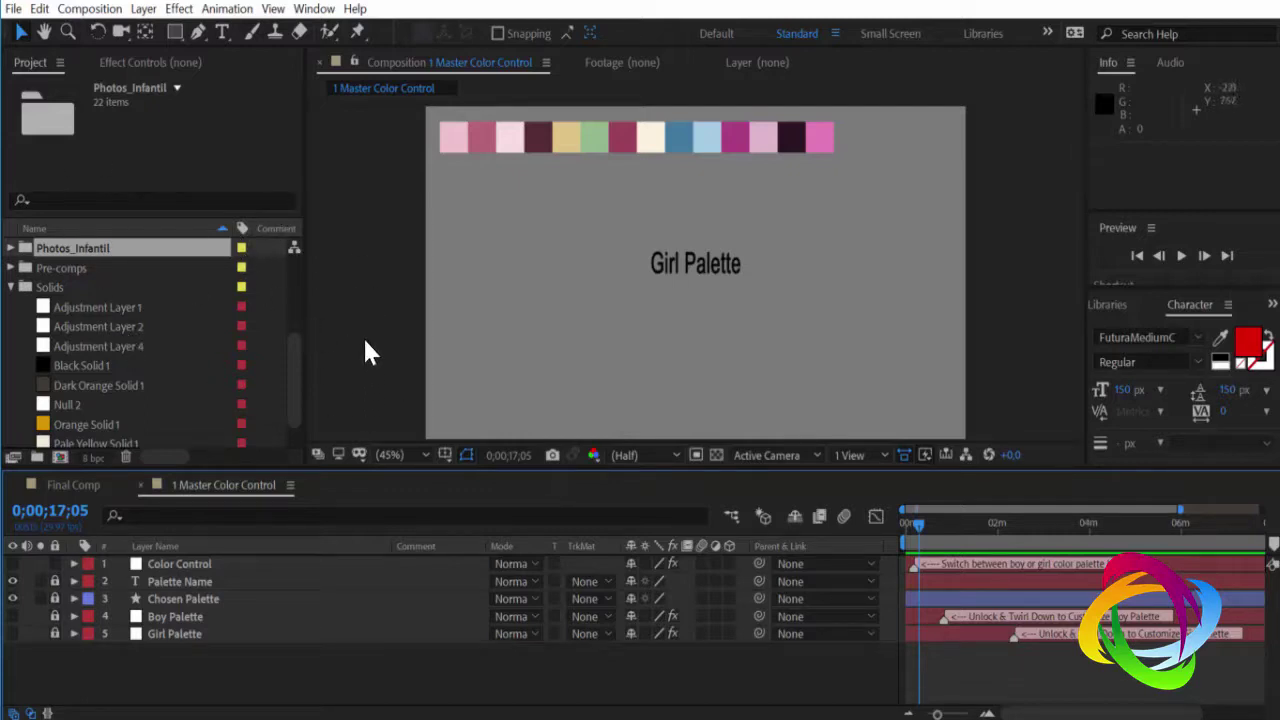
{"action": "left_click", "coordinate": [15, 9]}
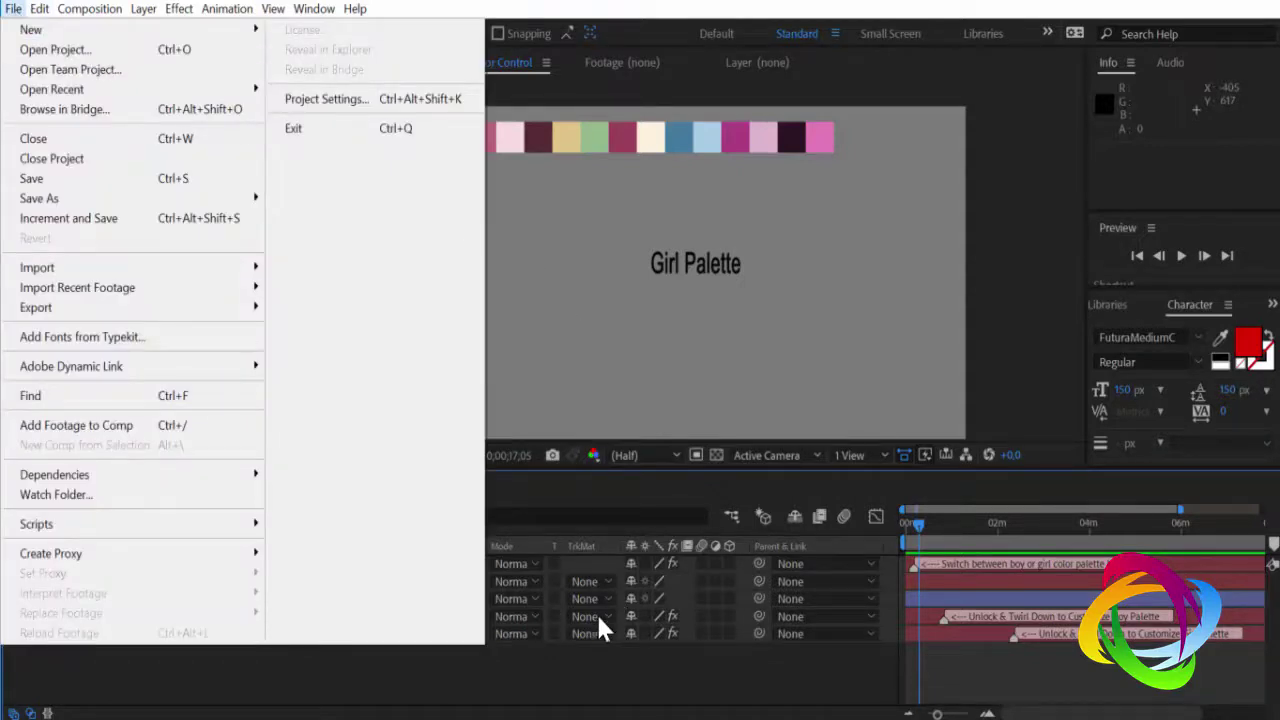
{"action": "left_click", "coordinate": [582, 670]}
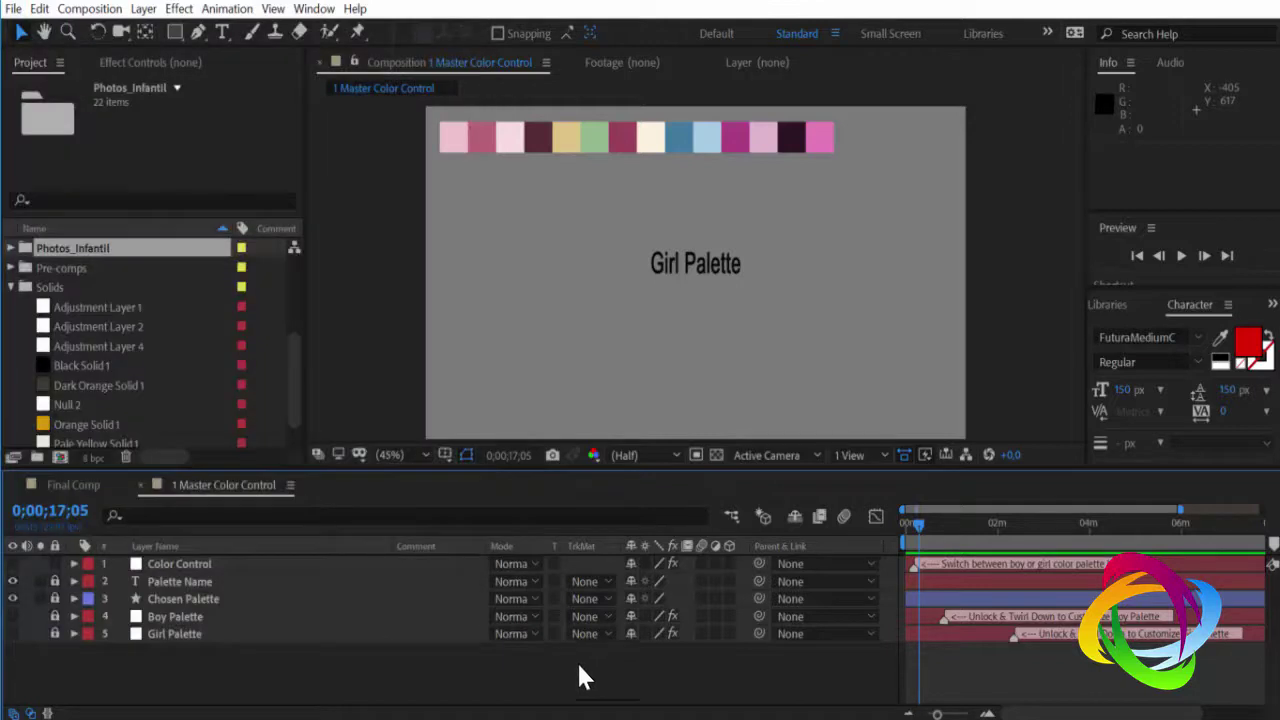
{"action": "left_click", "coordinate": [1015, 535]}
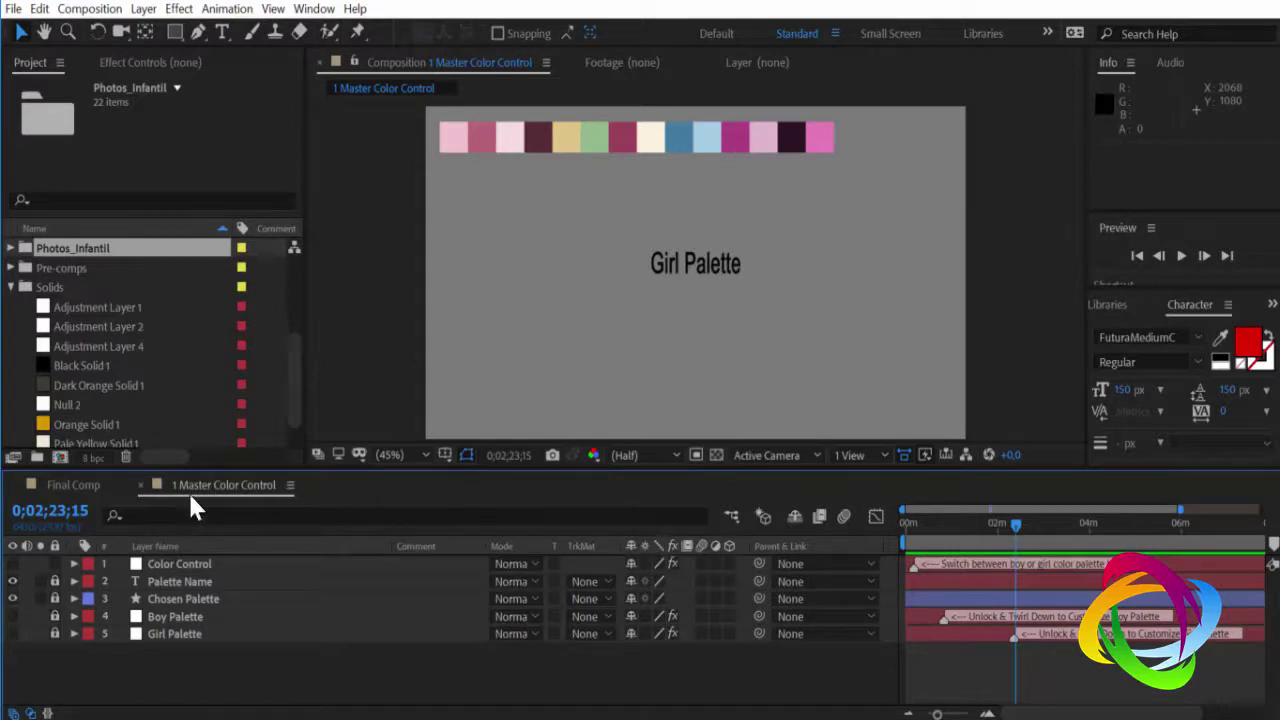
Show Final Comp with the viewer resolution lowered to Quarter.
{"action": "left_click", "coordinate": [80, 485]}
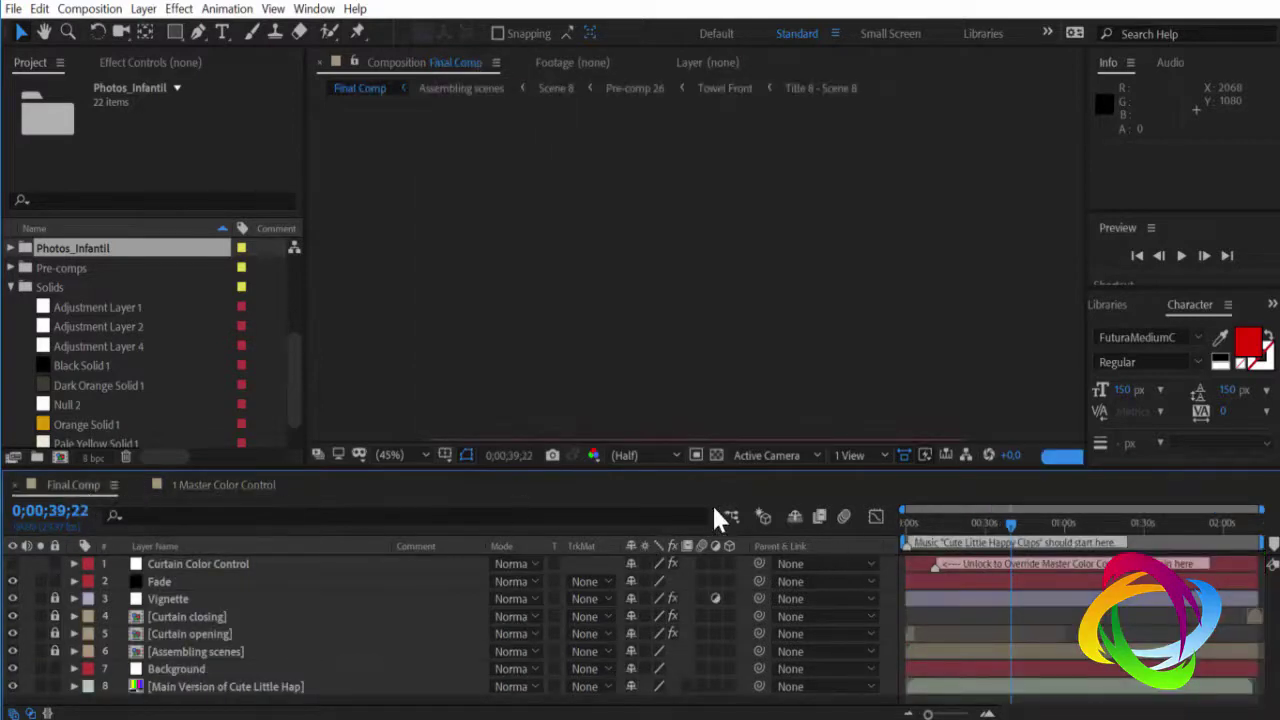
{"action": "left_click", "coordinate": [674, 456]}
{"action": "left_click", "coordinate": [641, 572]}
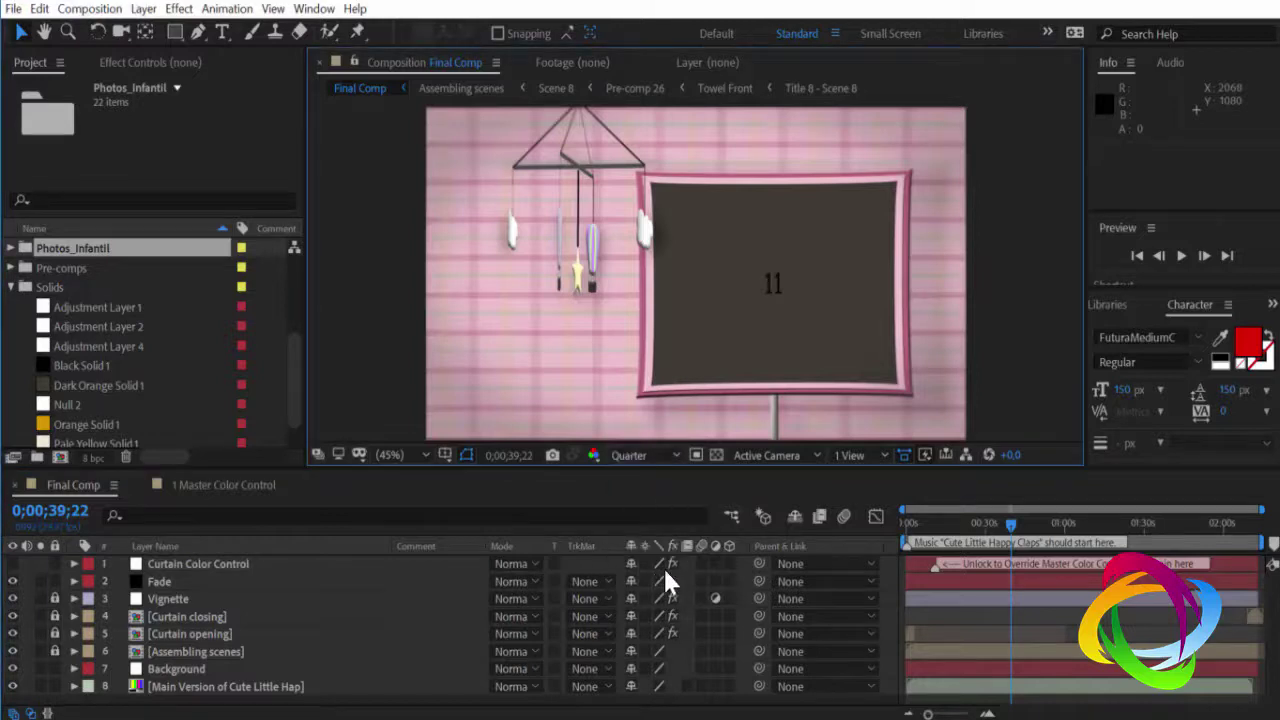
Collapse the Solids folder and select the Photos_Infantil folder in the Project panel.
{"action": "left_click", "coordinate": [11, 287]}
{"action": "left_click", "coordinate": [46, 248]}
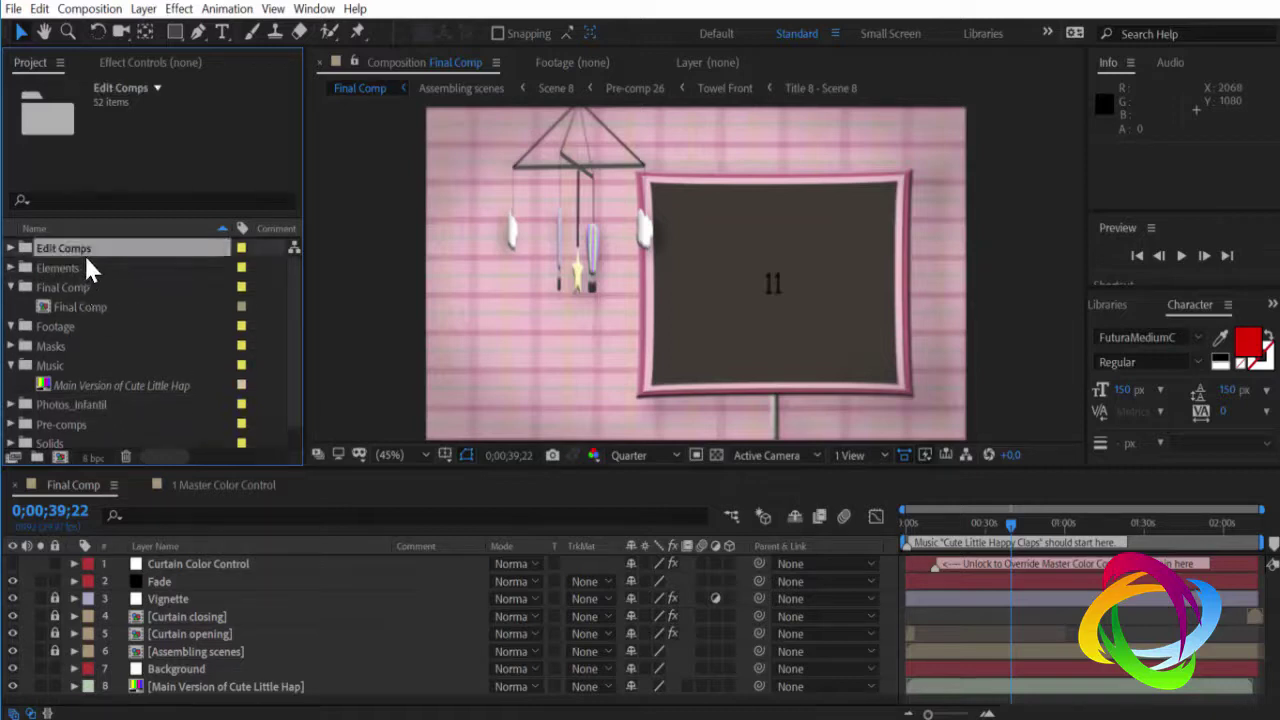
{"action": "scroll", "coordinate": [126, 310], "scroll_direction": "down", "scroll_amount": 1}
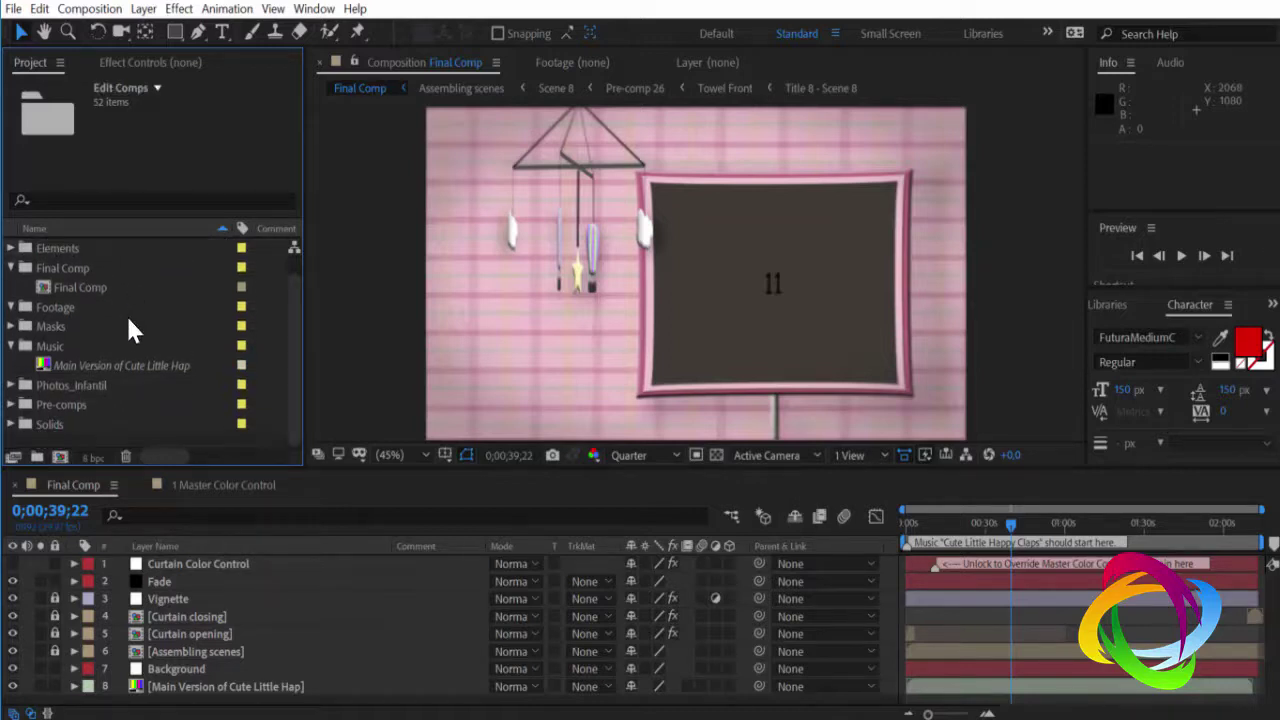
{"action": "left_click", "coordinate": [88, 387]}
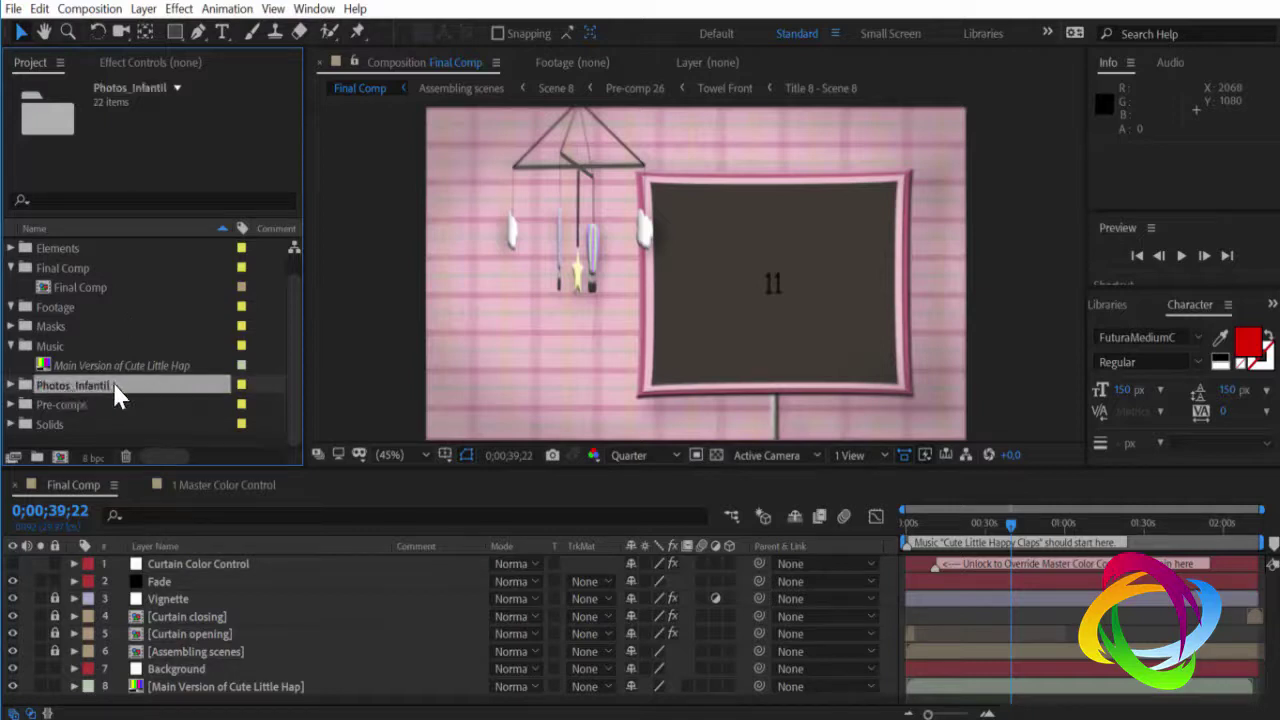
Select the Color Control layer in 1 Master Color Control and switch it to Boy Palette.
{"action": "scroll", "coordinate": [115, 393], "scroll_direction": "up", "scroll_amount": 1}
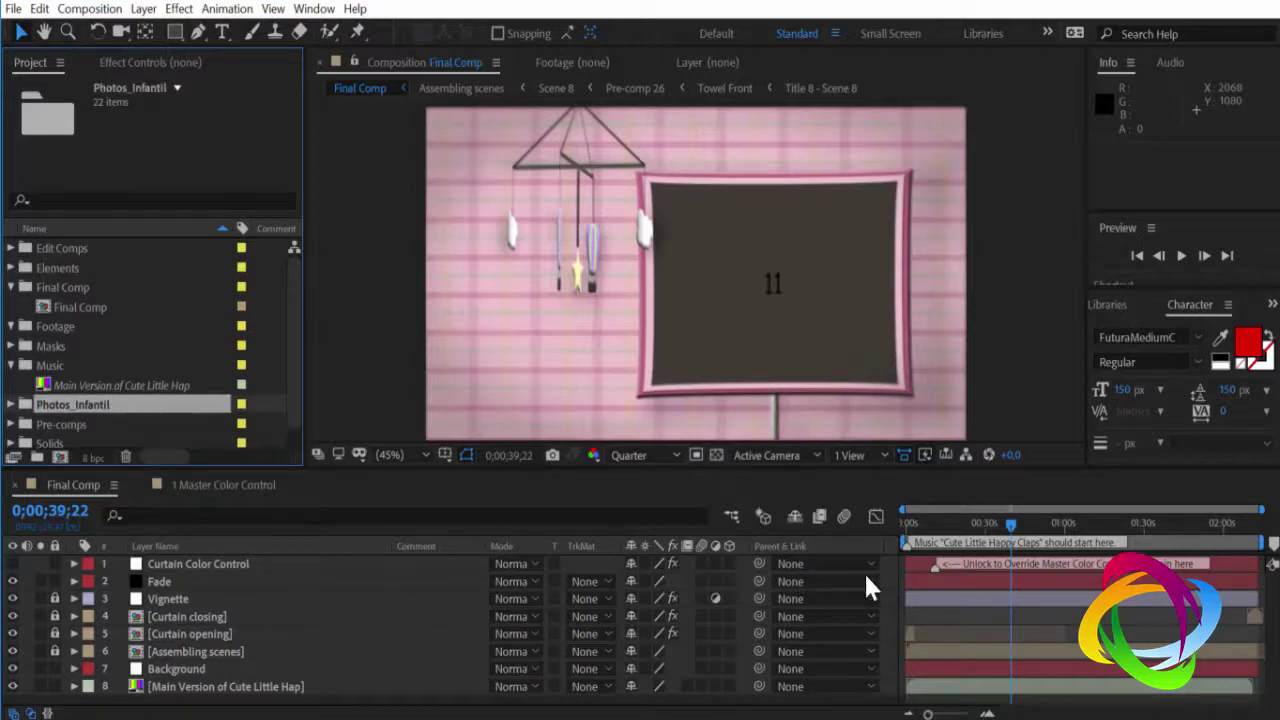
{"action": "left_click", "coordinate": [221, 488]}
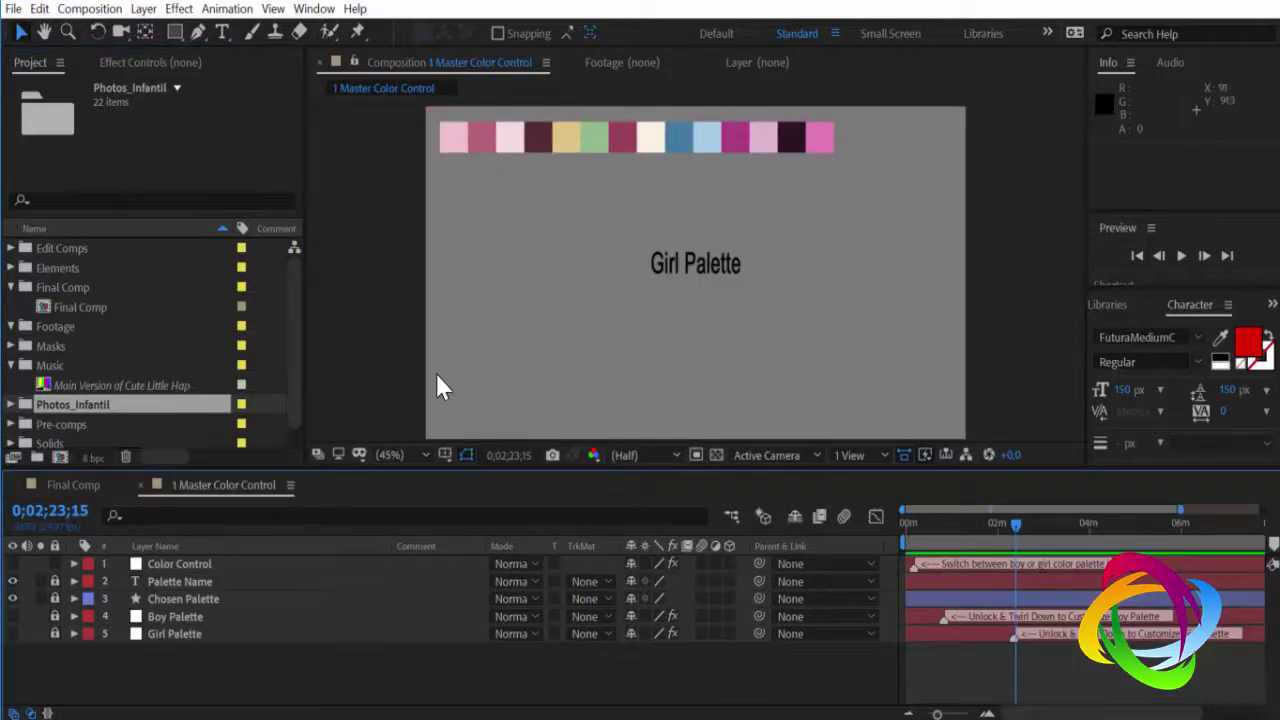
{"action": "left_click", "coordinate": [172, 565]}
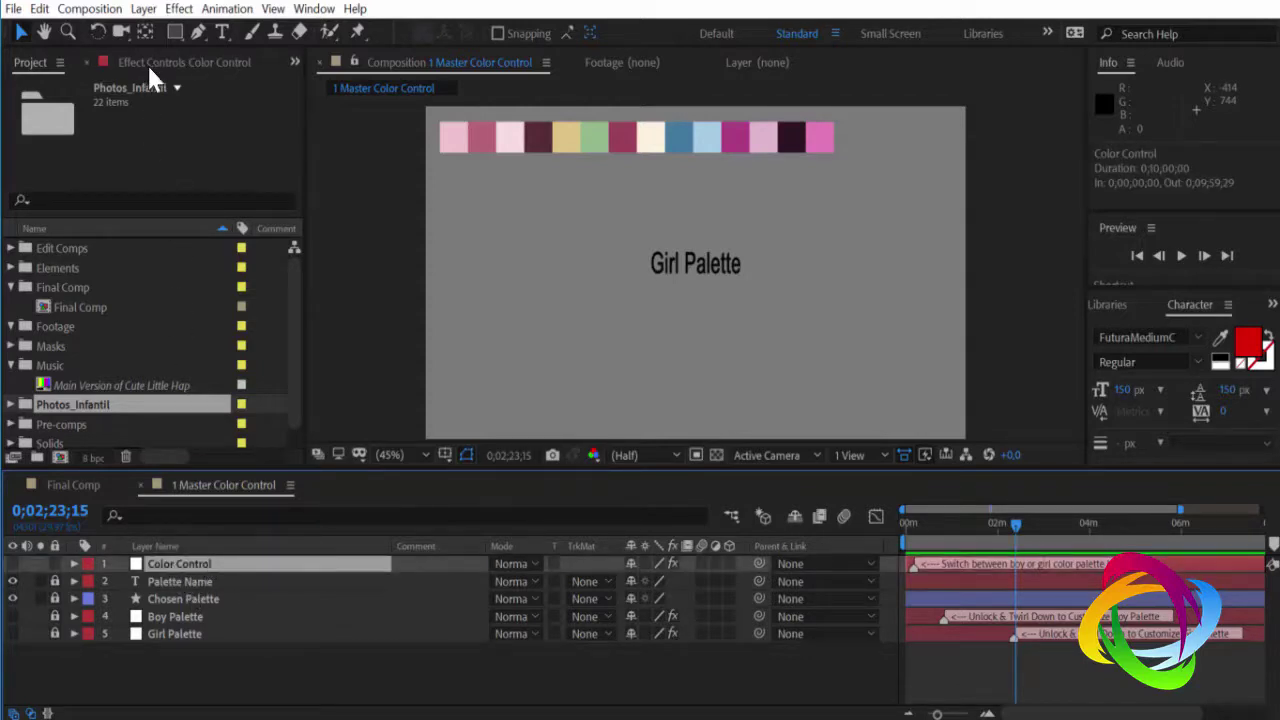
{"action": "left_click", "coordinate": [175, 66]}
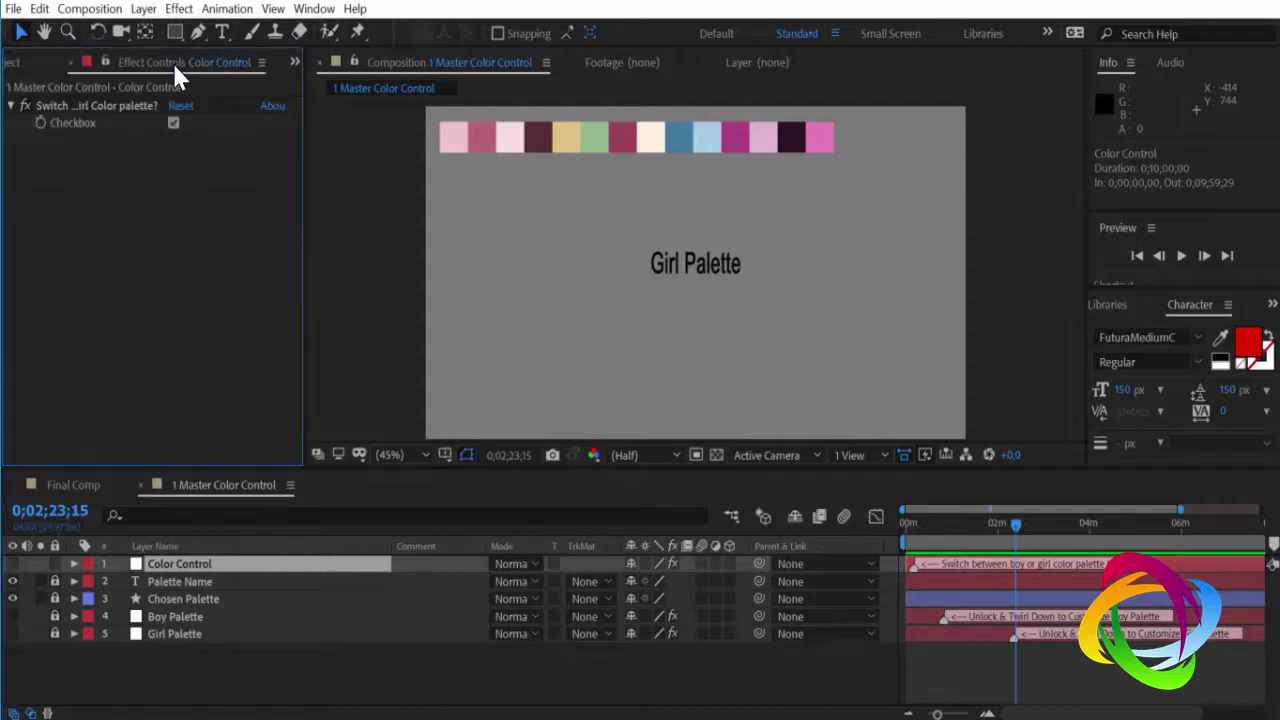
{"action": "left_click", "coordinate": [173, 123]}
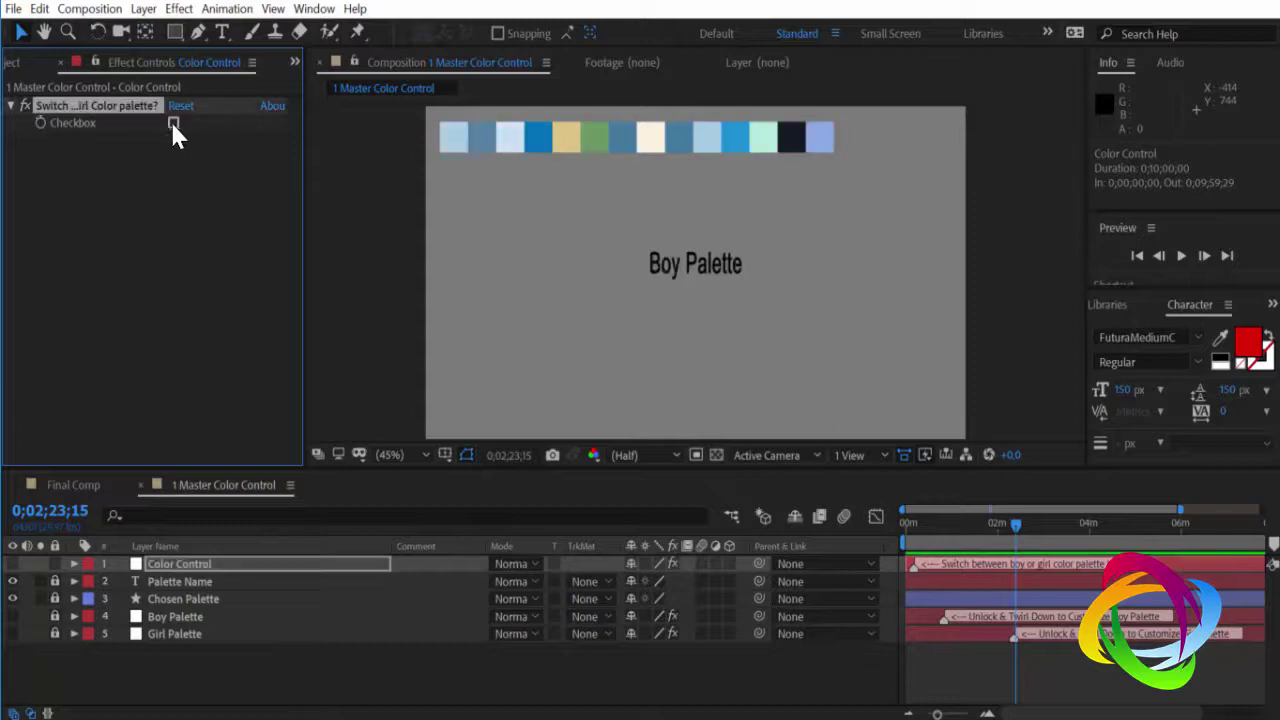
Preview Final Comp at 0;00;45;12, 0;01;14;16 and 0;00;53;27 to check the colours.
{"action": "left_click", "coordinate": [76, 478]}
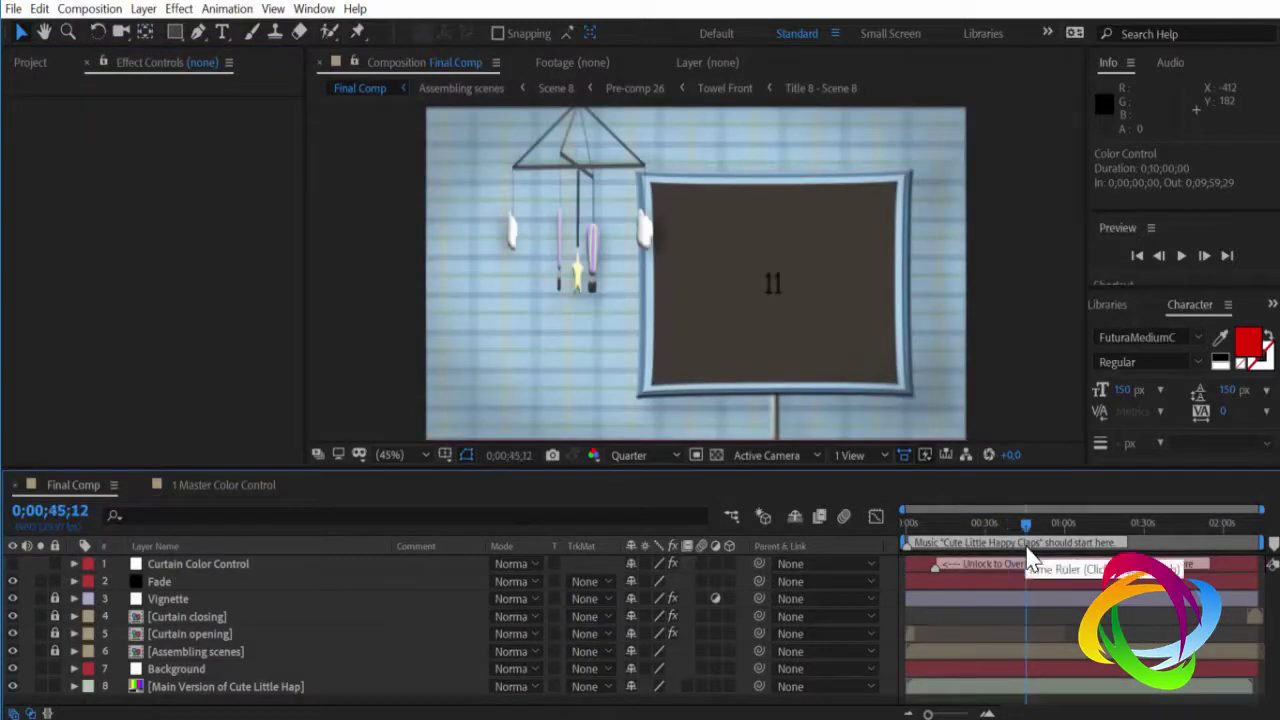
{"action": "left_click", "coordinate": [1026, 550]}
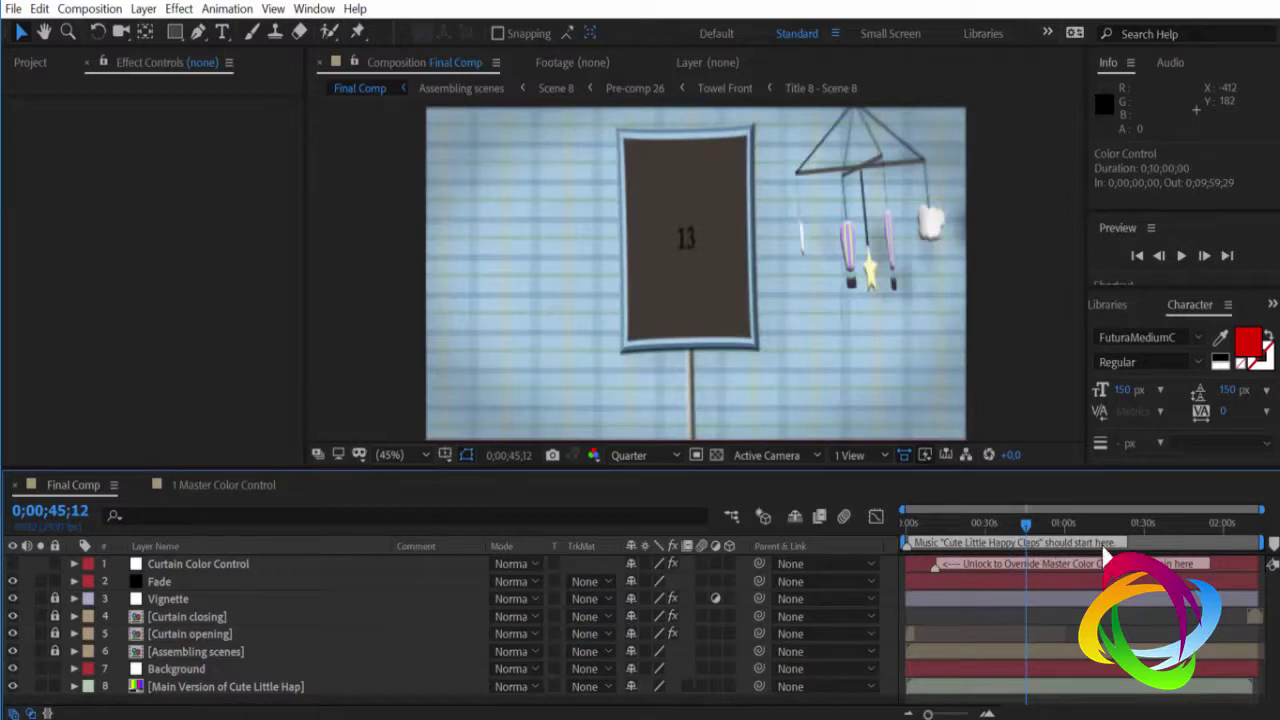
{"action": "left_click", "coordinate": [1103, 524]}
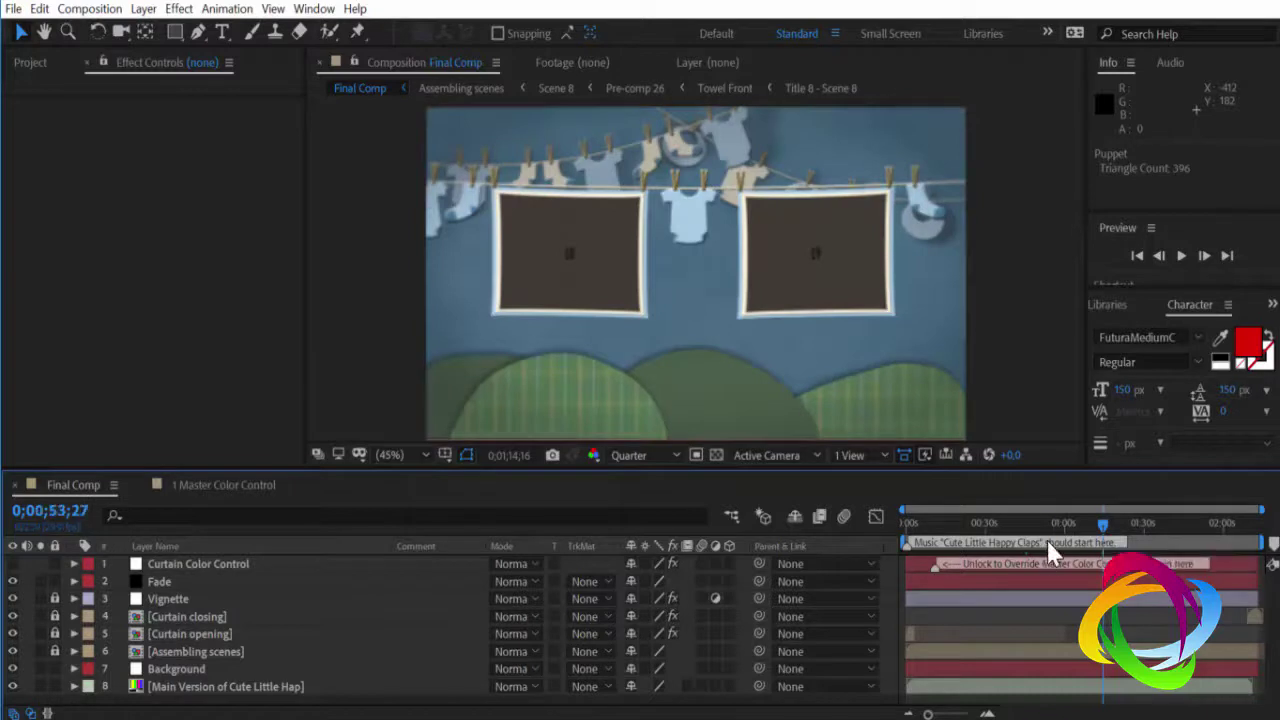
{"action": "left_click", "coordinate": [1049, 545]}
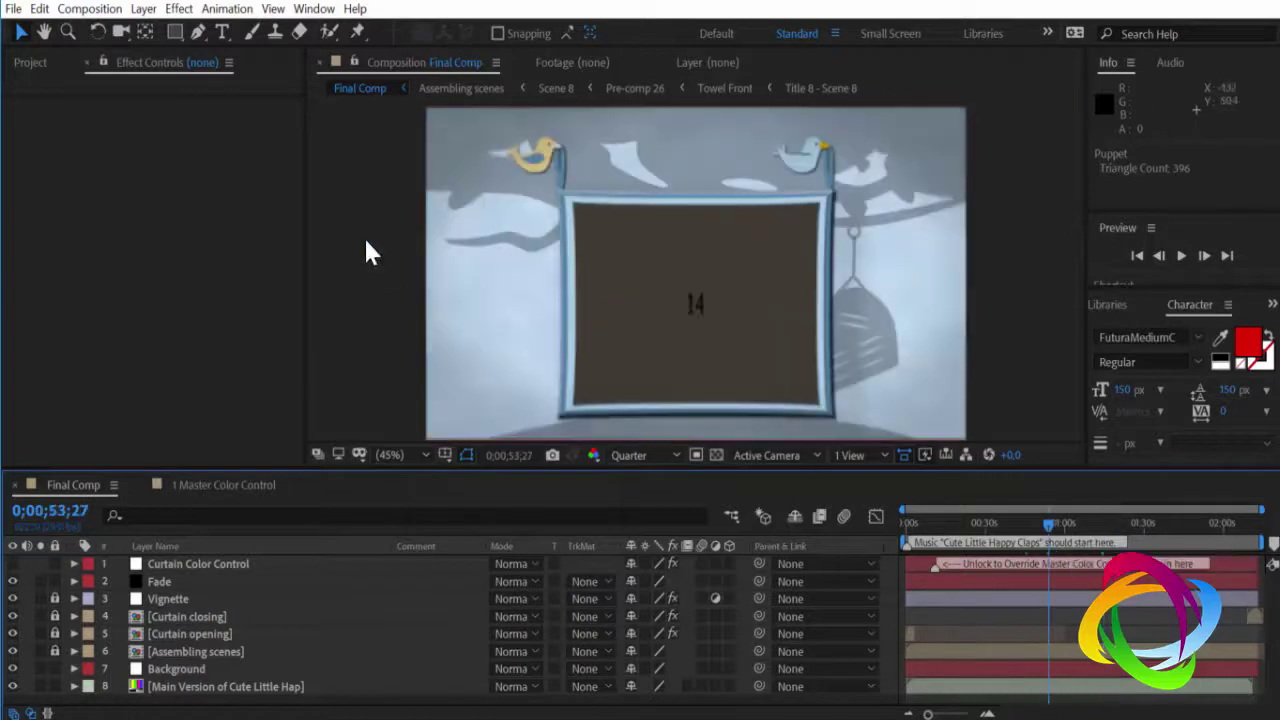
Toggle the Color Control palette between Girl and Boy, settling on Girl Palette.
{"action": "left_click", "coordinate": [209, 484]}
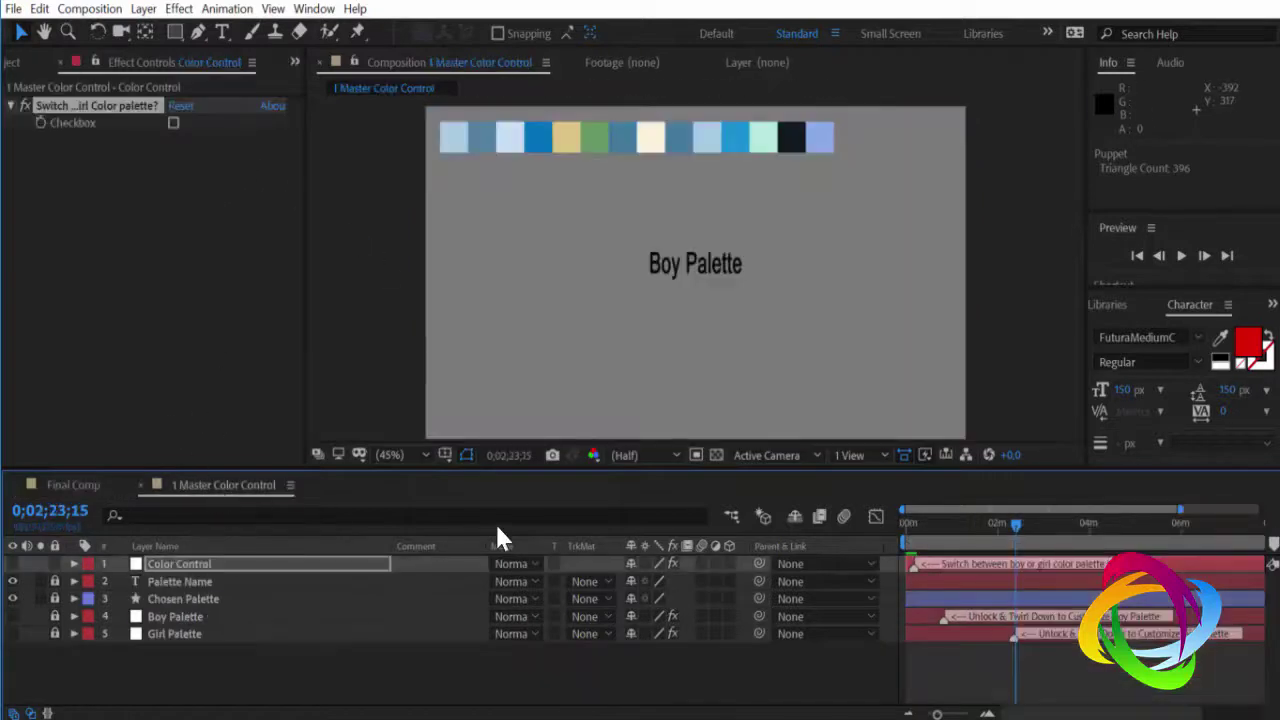
{"action": "left_click", "coordinate": [174, 124]}
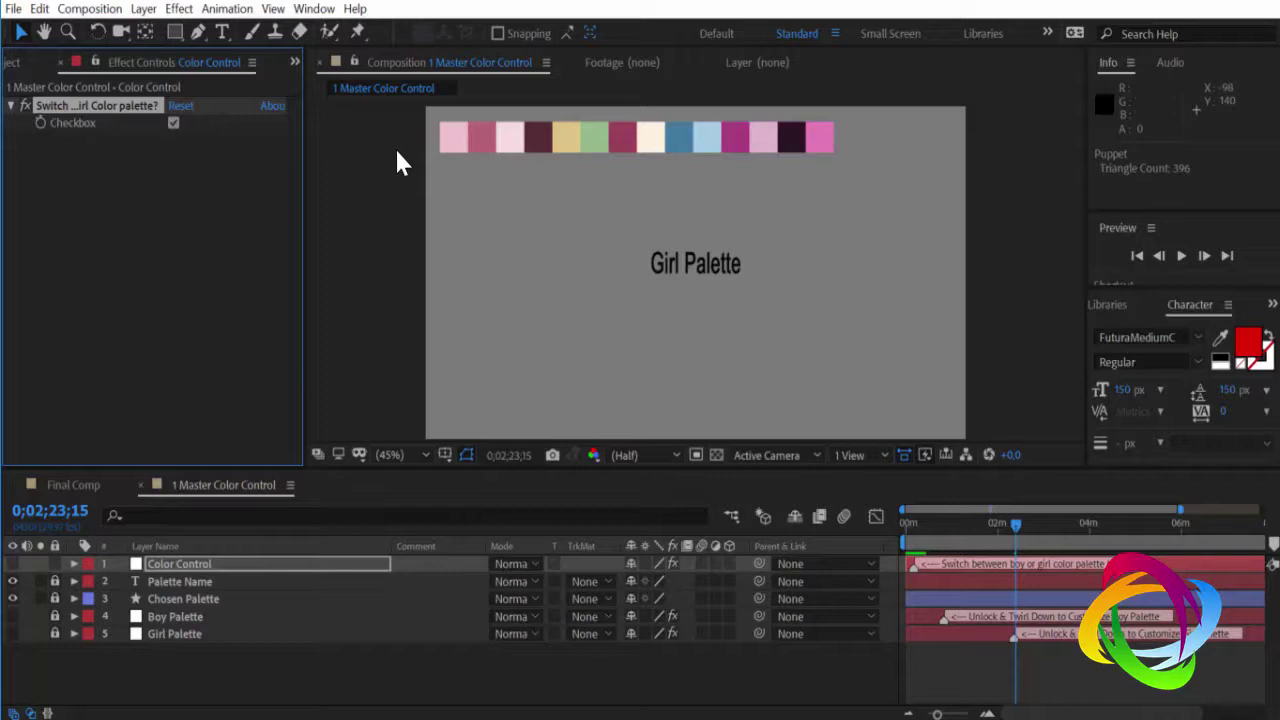
{"action": "left_click", "coordinate": [173, 123]}
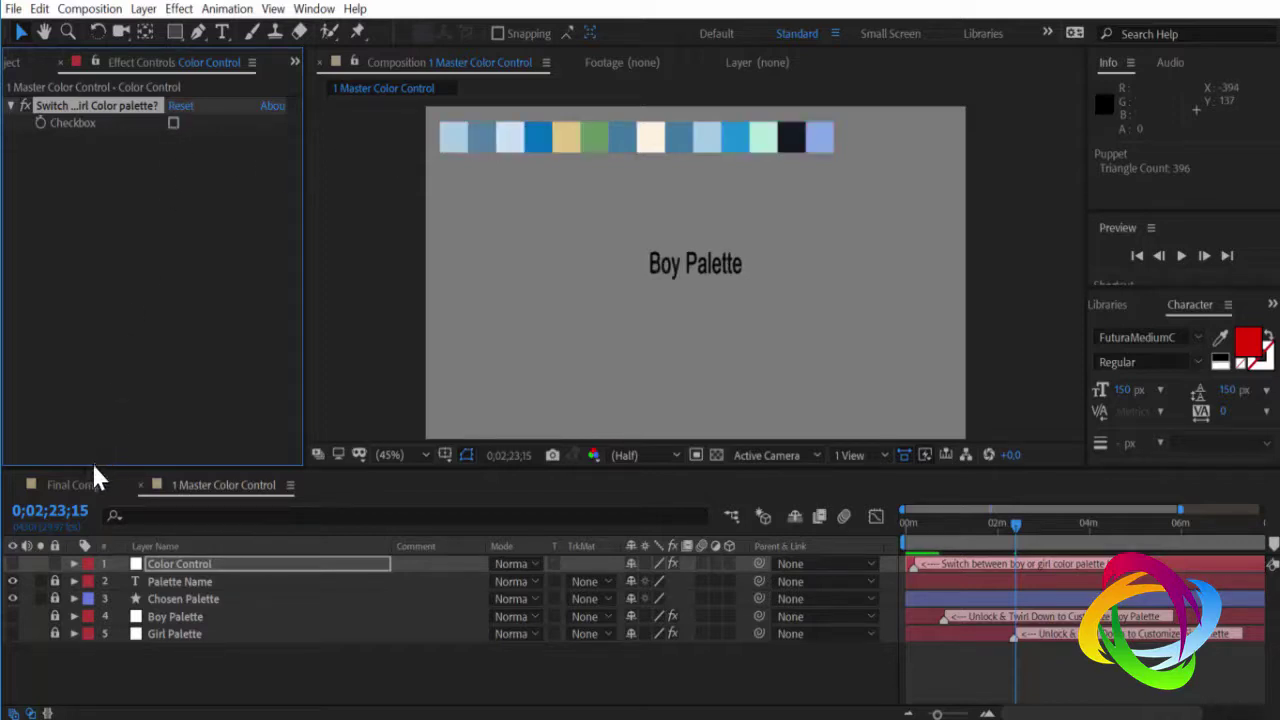
{"action": "left_click", "coordinate": [80, 484]}
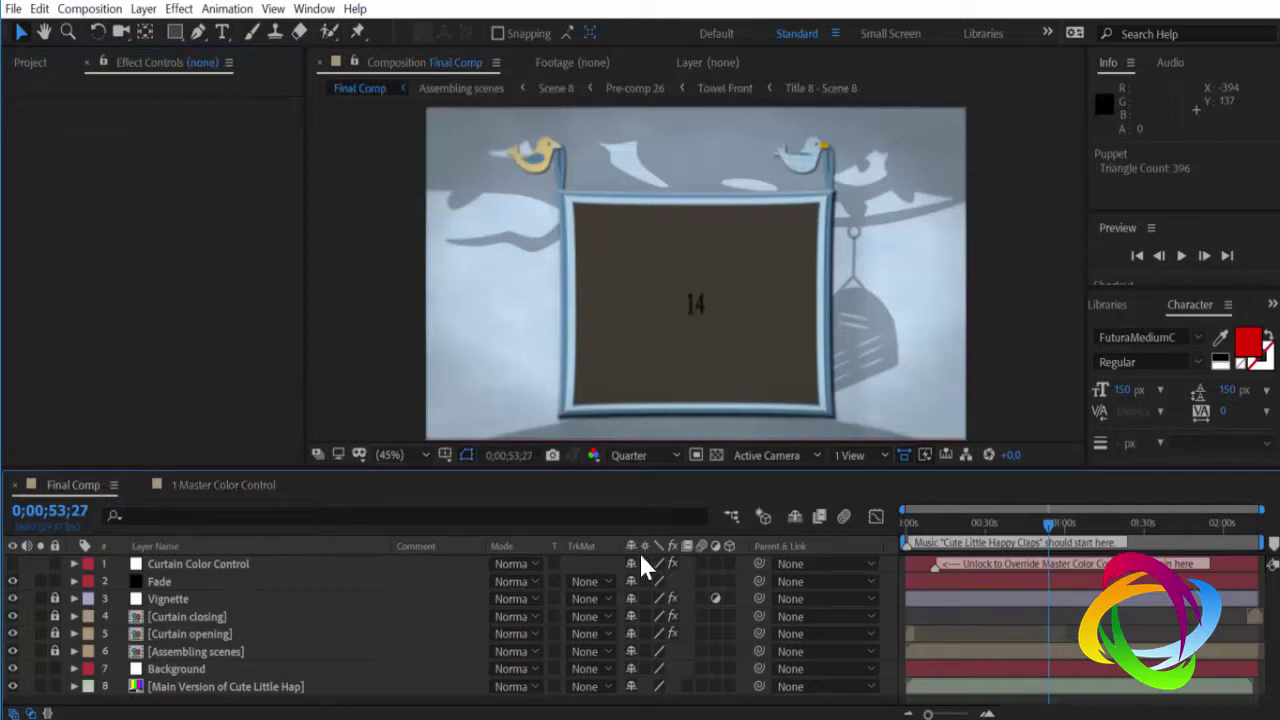
{"action": "left_click", "coordinate": [220, 485]}
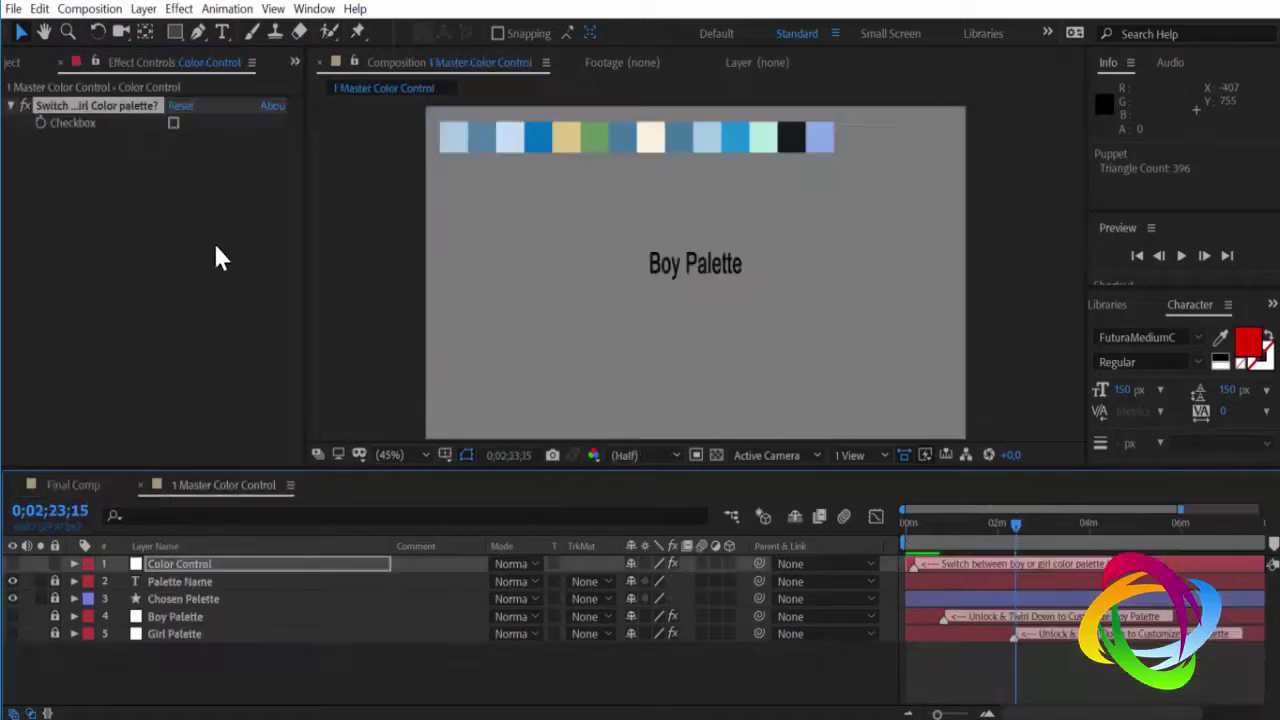
{"action": "left_click", "coordinate": [174, 123]}
Check the girl colours on Final Comp's bathtub scene and return to Master Color Control.
{"action": "left_click", "coordinate": [82, 486]}
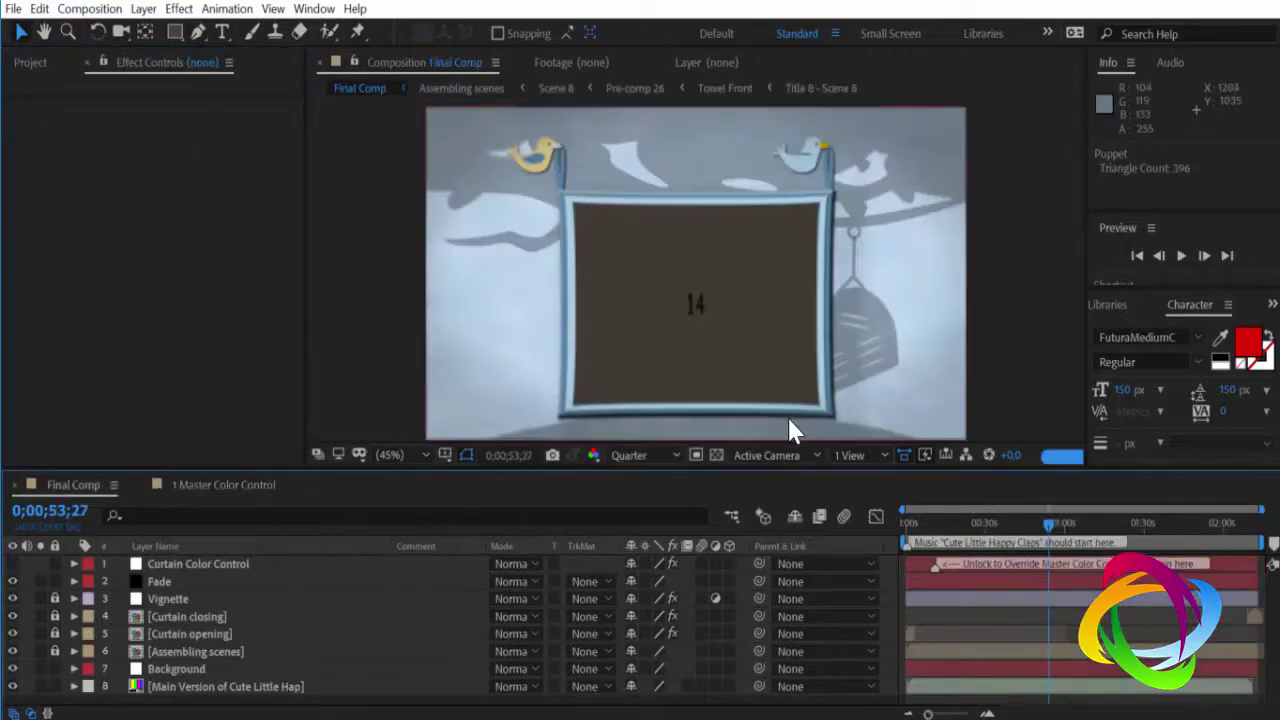
{"action": "left_click", "coordinate": [1147, 529]}
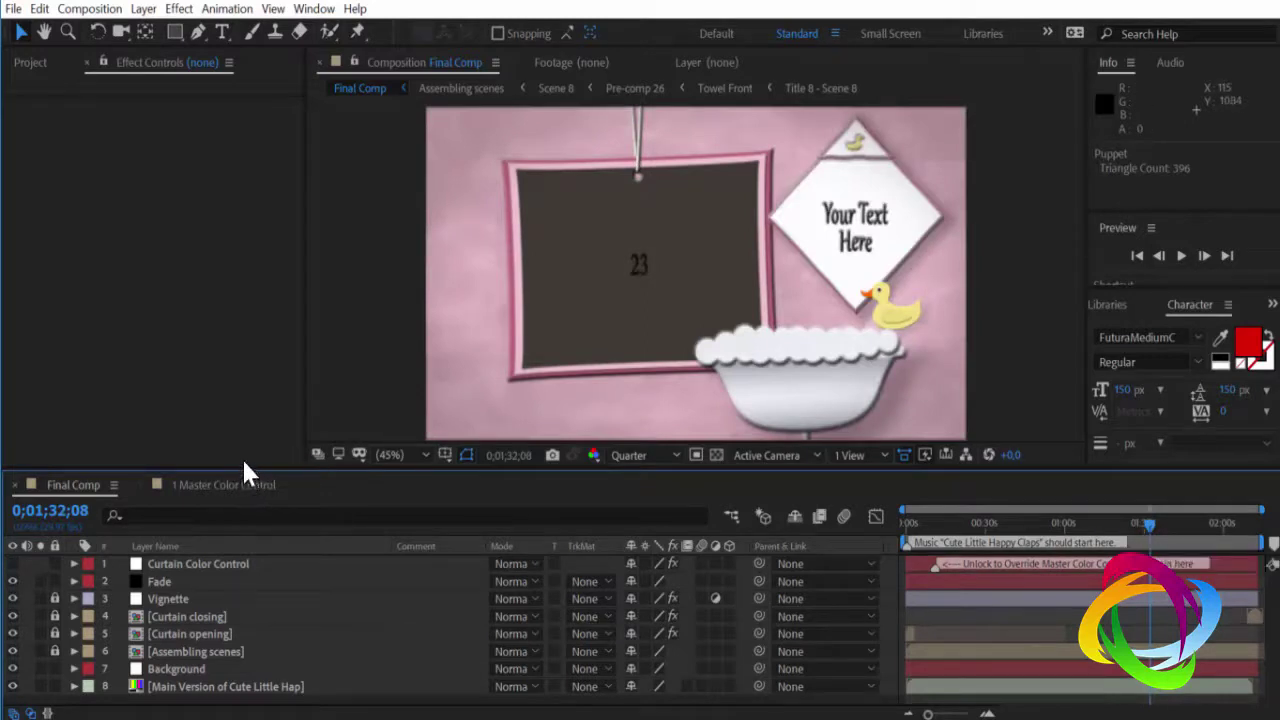
{"action": "left_click", "coordinate": [224, 488]}
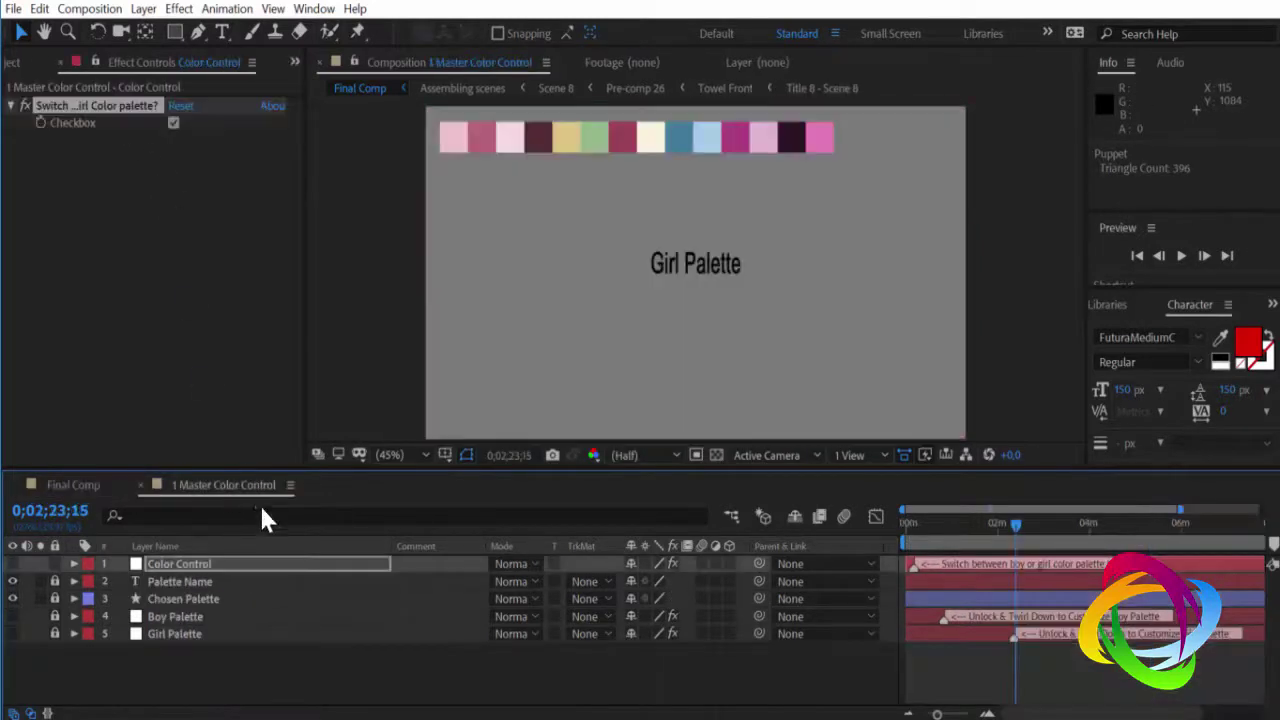
{"action": "left_click", "coordinate": [229, 563]}
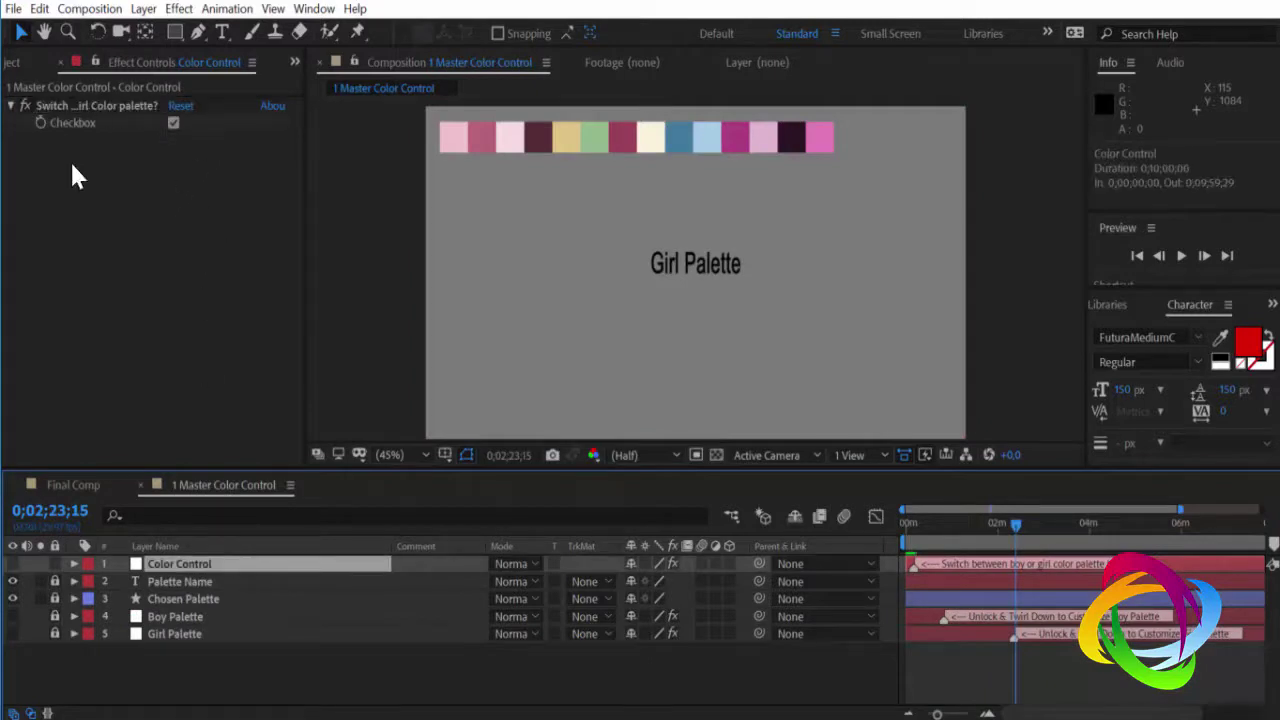
Show the Project panel and expand Edit Comps to view its For Scene 1–10 folders.
{"action": "left_click", "coordinate": [18, 63]}
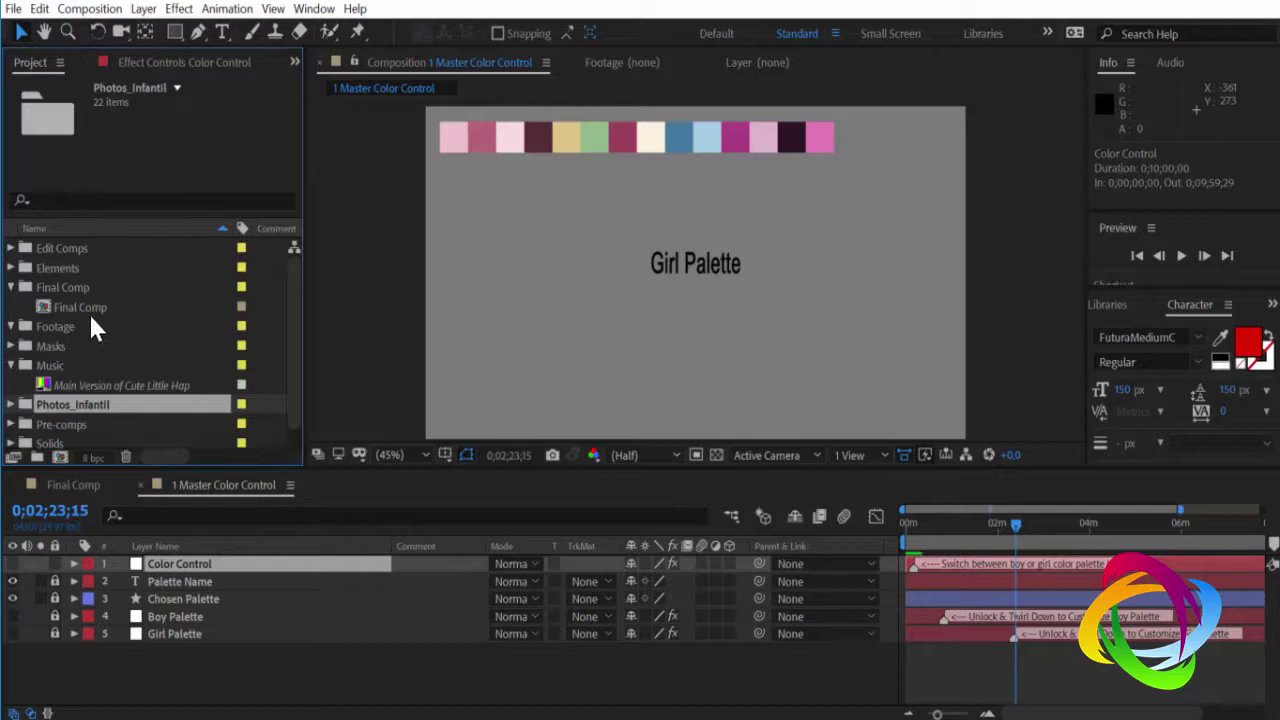
{"action": "left_click", "coordinate": [26, 250]}
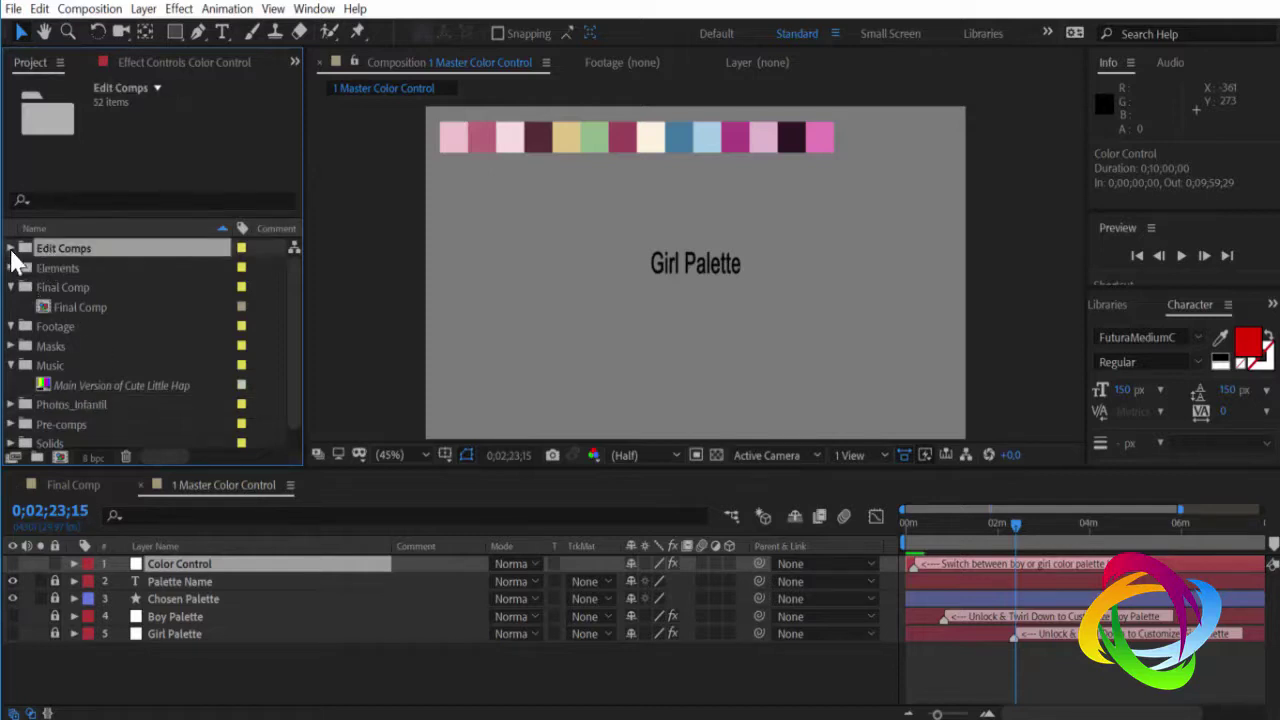
{"action": "left_click", "coordinate": [11, 248]}
{"action": "left_click", "coordinate": [109, 267]}
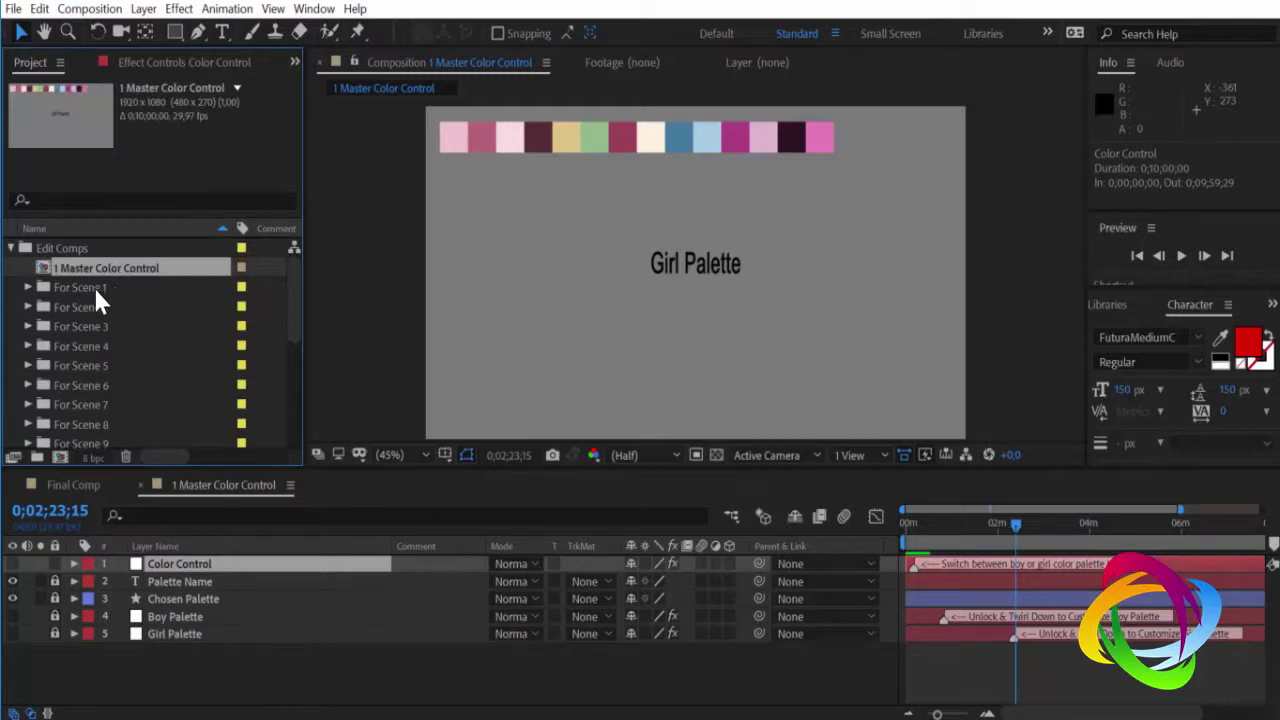
{"action": "left_click", "coordinate": [95, 289]}
{"action": "scroll", "coordinate": [131, 330], "scroll_direction": "down", "scroll_amount": 3}
{"action": "left_click", "coordinate": [93, 348]}
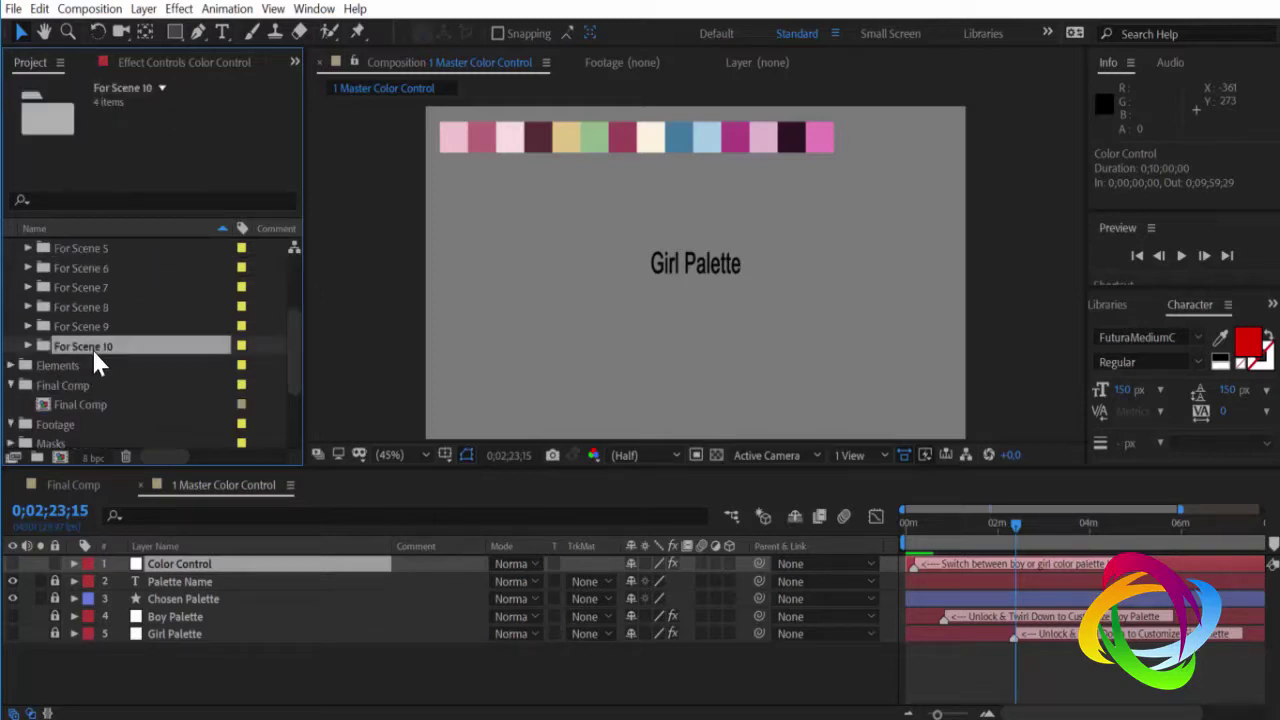
{"action": "scroll", "coordinate": [80, 348], "scroll_direction": "up", "scroll_amount": 3}
Inspect For Scene 1 and 2: Title 1 - Presenting, Title 2 - Name Banner, Edit Picture 1.
{"action": "left_click", "coordinate": [28, 287]}
{"action": "left_click", "coordinate": [97, 311]}
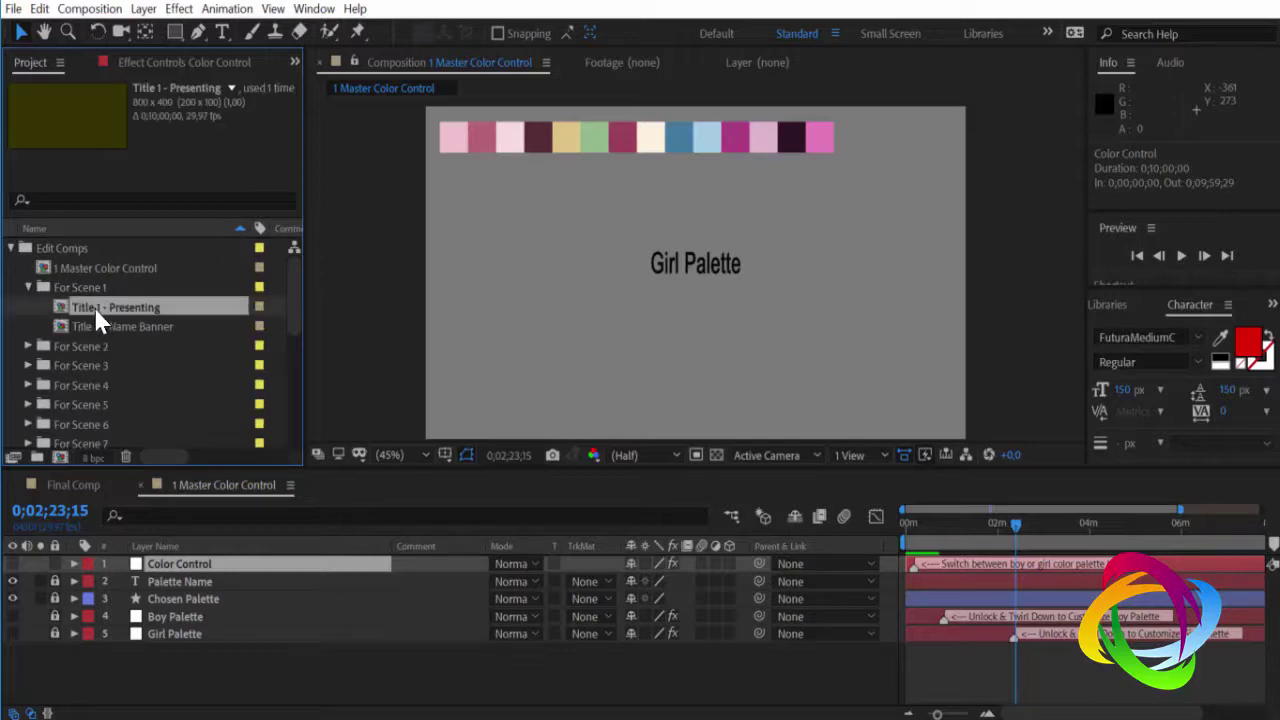
{"action": "left_click", "coordinate": [117, 326]}
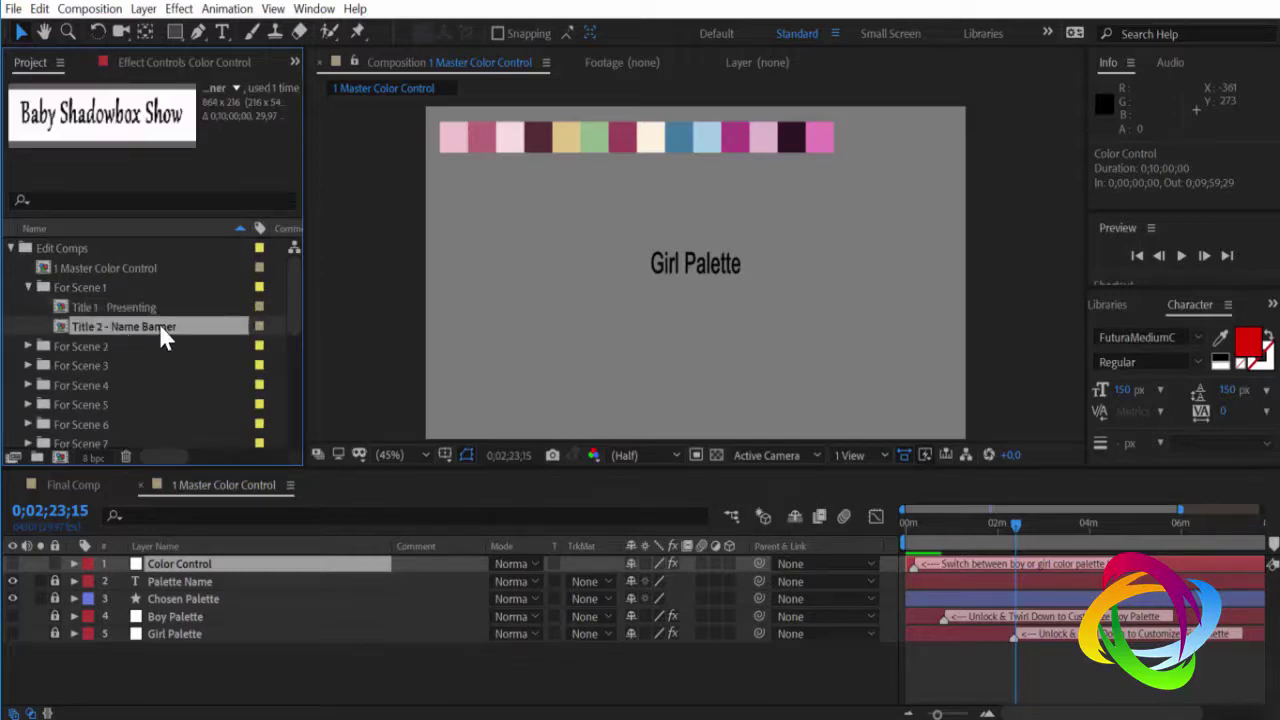
{"action": "left_click", "coordinate": [28, 346]}
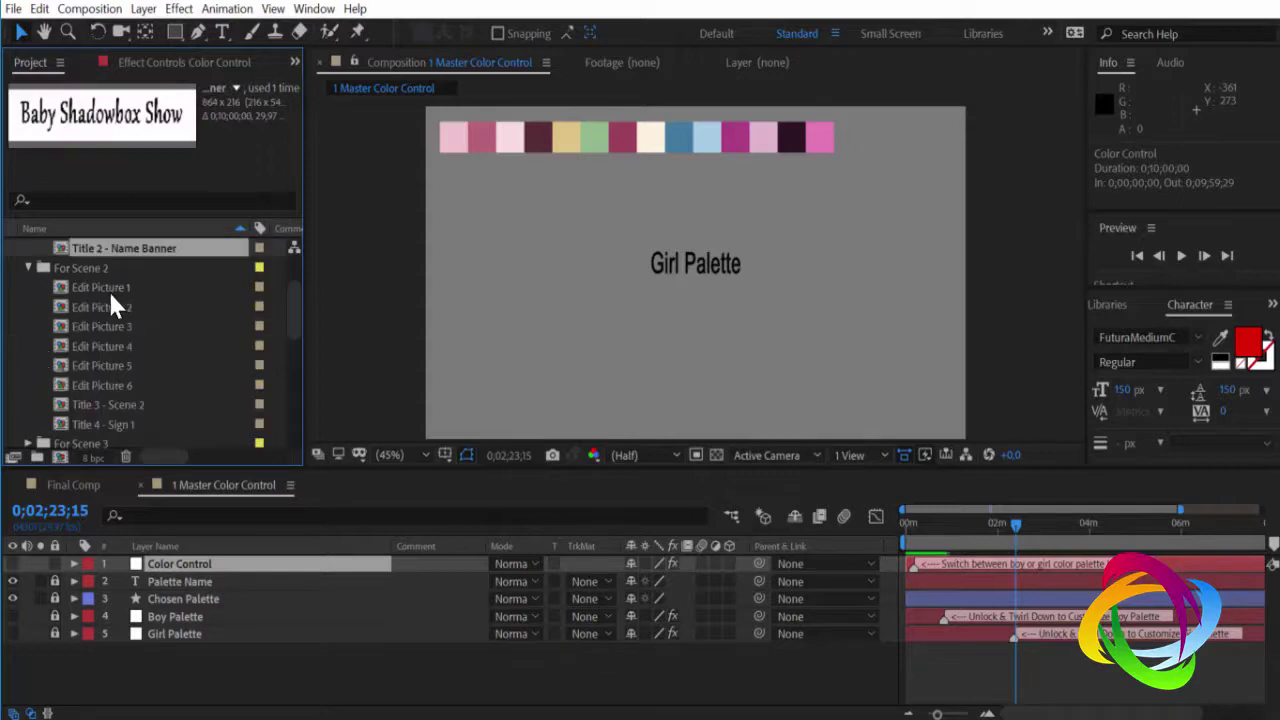
{"action": "left_click", "coordinate": [110, 294]}
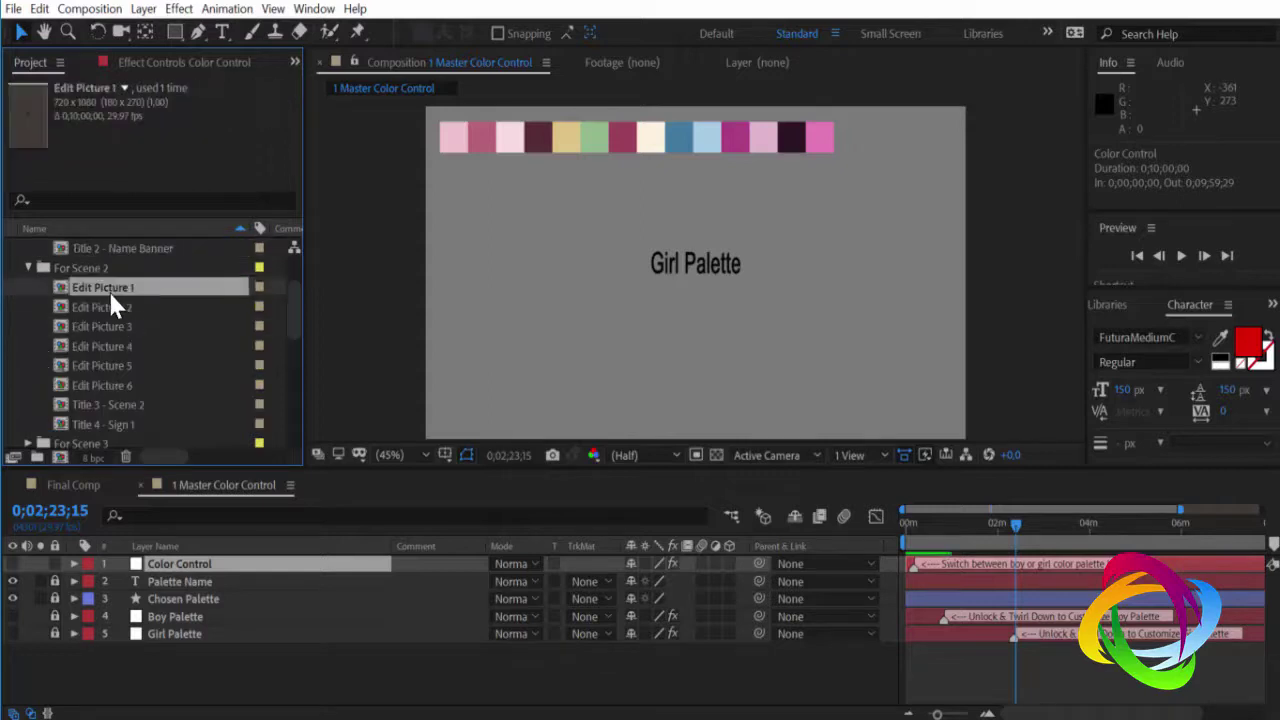
{"action": "left_click", "coordinate": [27, 267]}
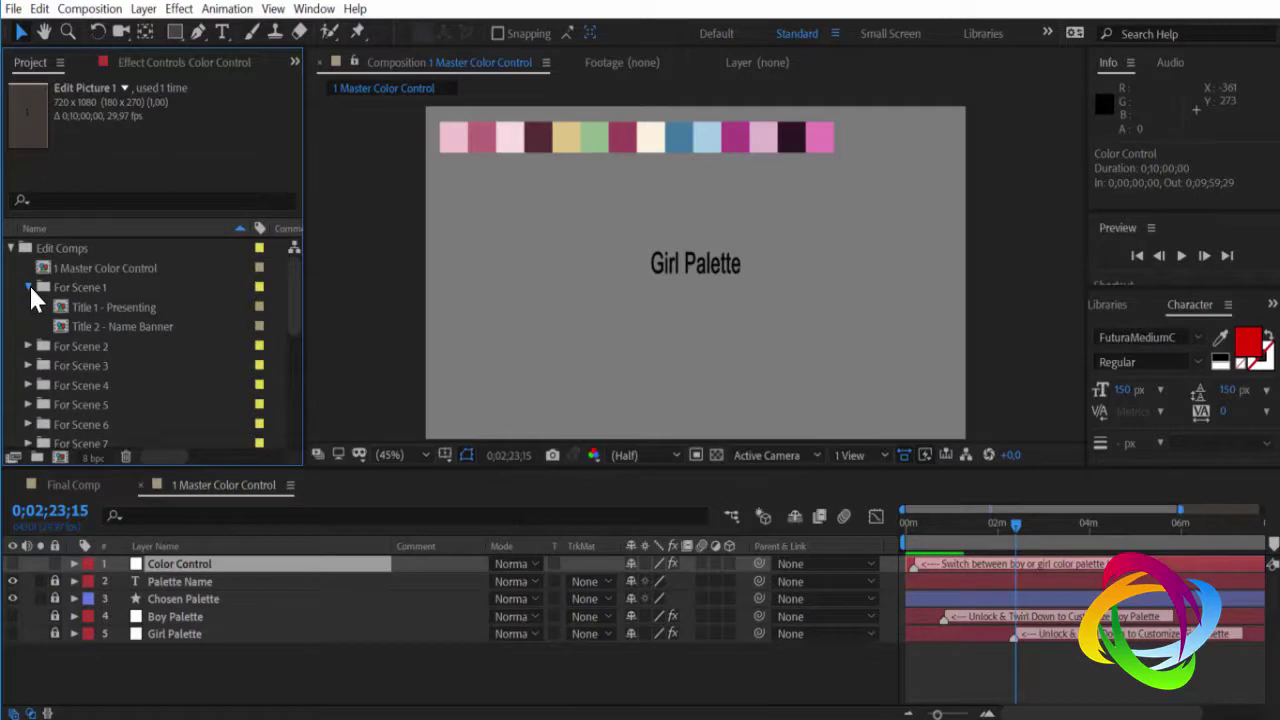
{"action": "left_click", "coordinate": [29, 287]}
Locate the music track in the Music folder.
{"action": "scroll", "coordinate": [100, 310], "scroll_direction": "down", "scroll_amount": 3}
{"action": "scroll", "coordinate": [94, 366], "scroll_direction": "up", "scroll_amount": 3}
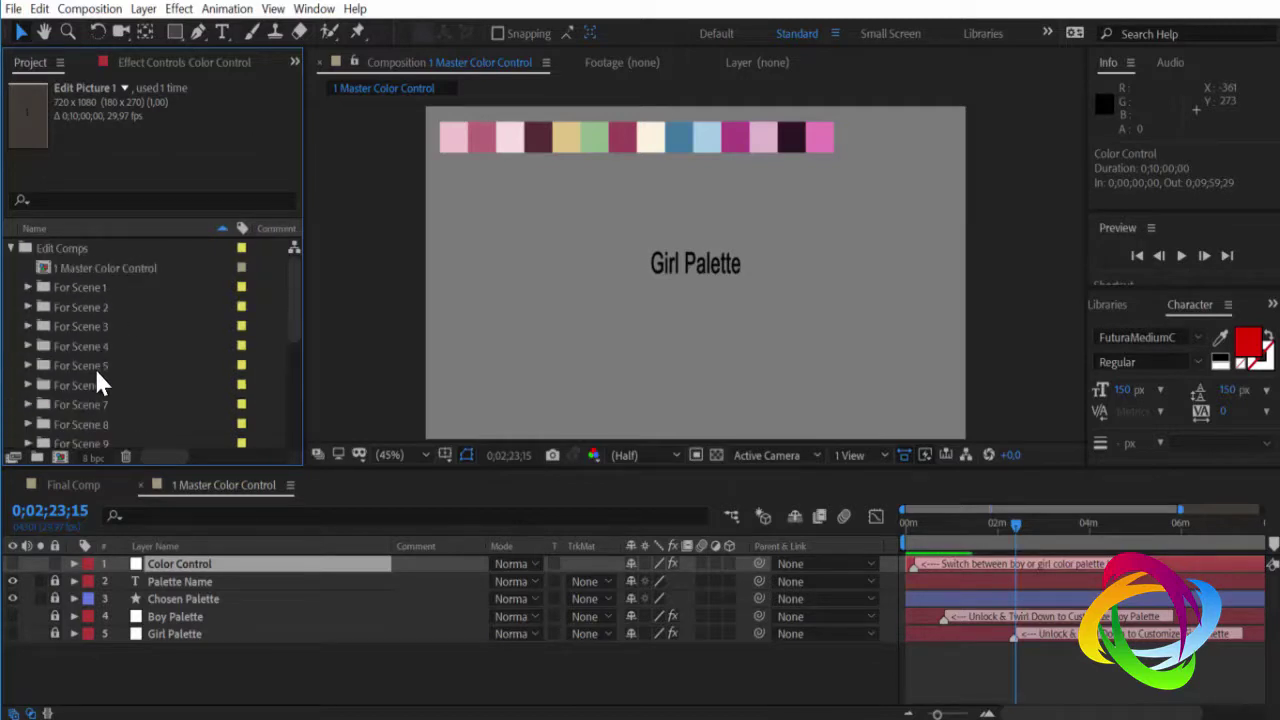
{"action": "scroll", "coordinate": [94, 366], "scroll_direction": "down", "scroll_amount": 5}
{"action": "left_click", "coordinate": [90, 366]}
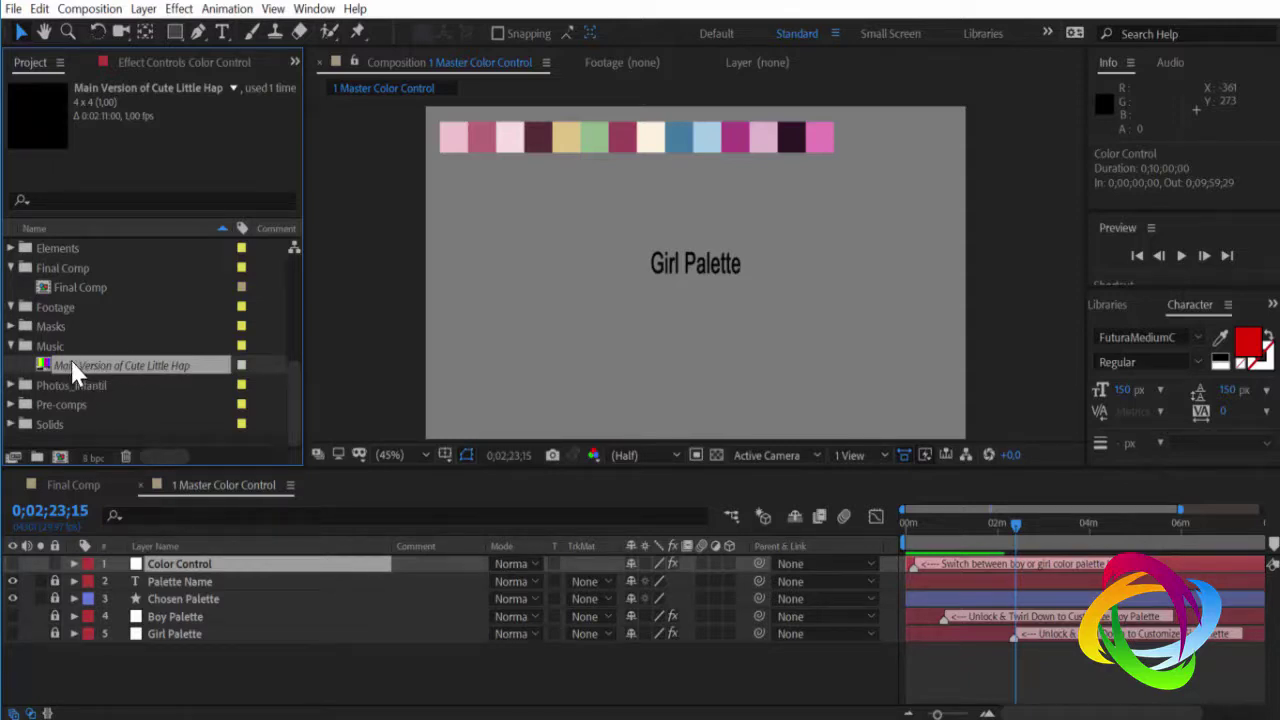
{"action": "scroll", "coordinate": [73, 370], "scroll_direction": "up", "scroll_amount": 5}
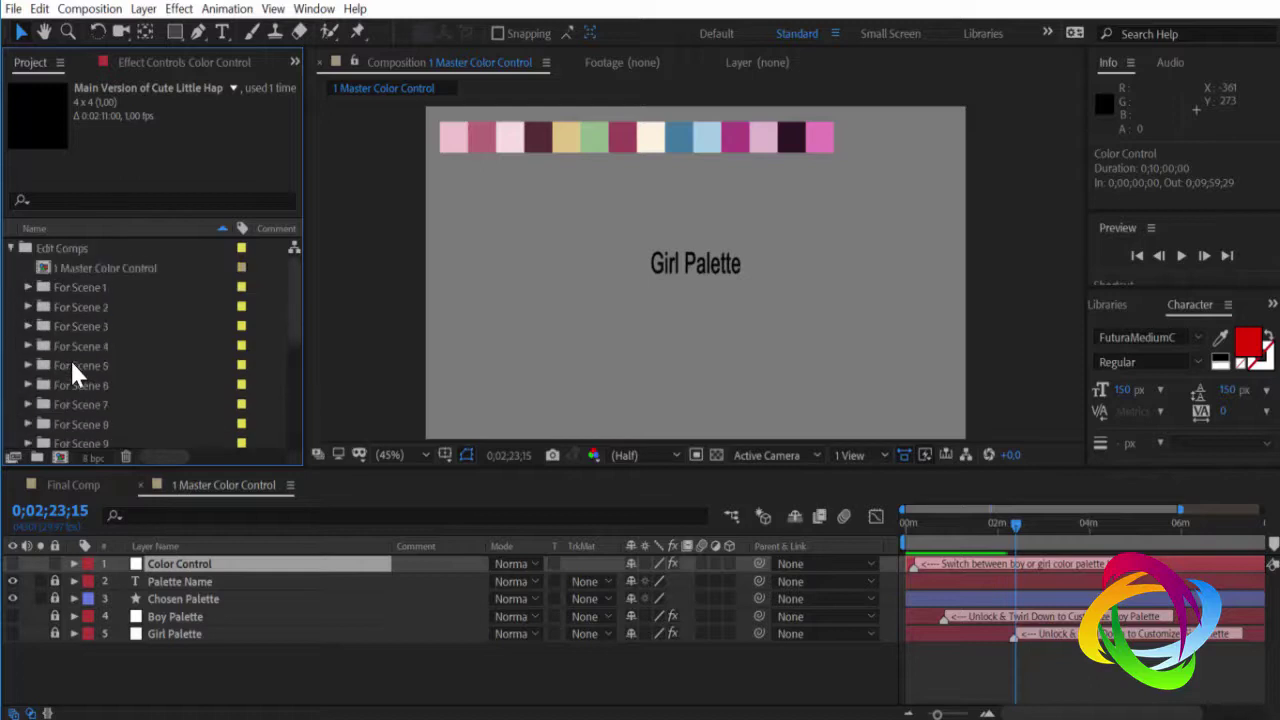
Reopen the Edit Comps folder and expand its For Scene 1 folder again.
{"action": "left_click", "coordinate": [11, 248]}
{"action": "left_click", "coordinate": [74, 247]}
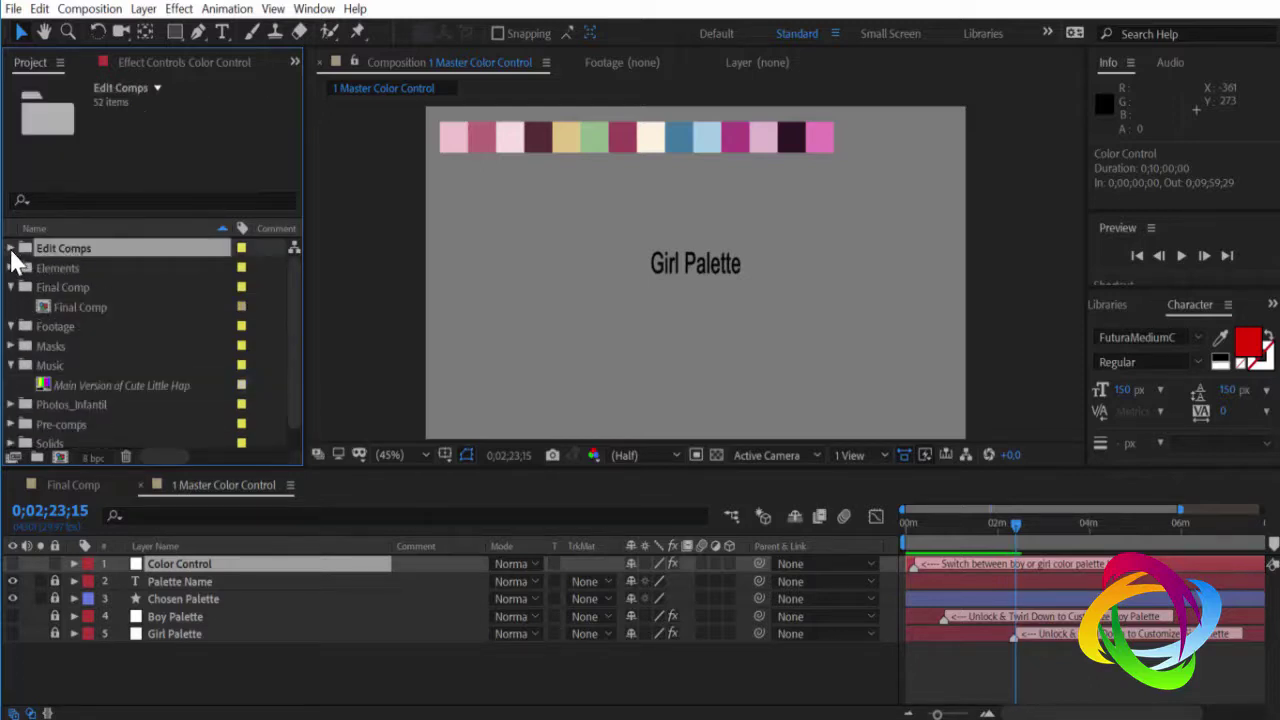
{"action": "left_click", "coordinate": [12, 248]}
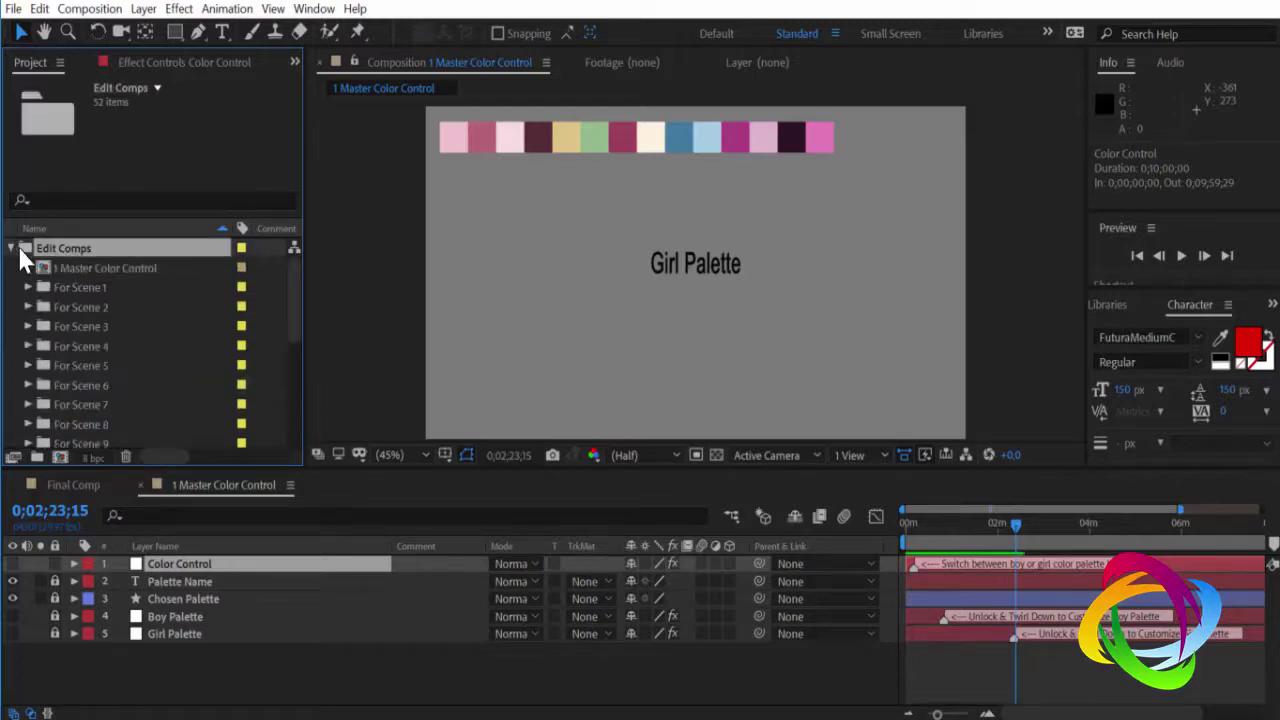
{"action": "left_click", "coordinate": [70, 285]}
{"action": "scroll", "coordinate": [104, 304], "scroll_direction": "down", "scroll_amount": 1}
{"action": "scroll", "coordinate": [104, 304], "scroll_direction": "down", "scroll_amount": 2}
{"action": "scroll", "coordinate": [92, 315], "scroll_direction": "up", "scroll_amount": 2}
{"action": "scroll", "coordinate": [92, 306], "scroll_direction": "up", "scroll_amount": 1}
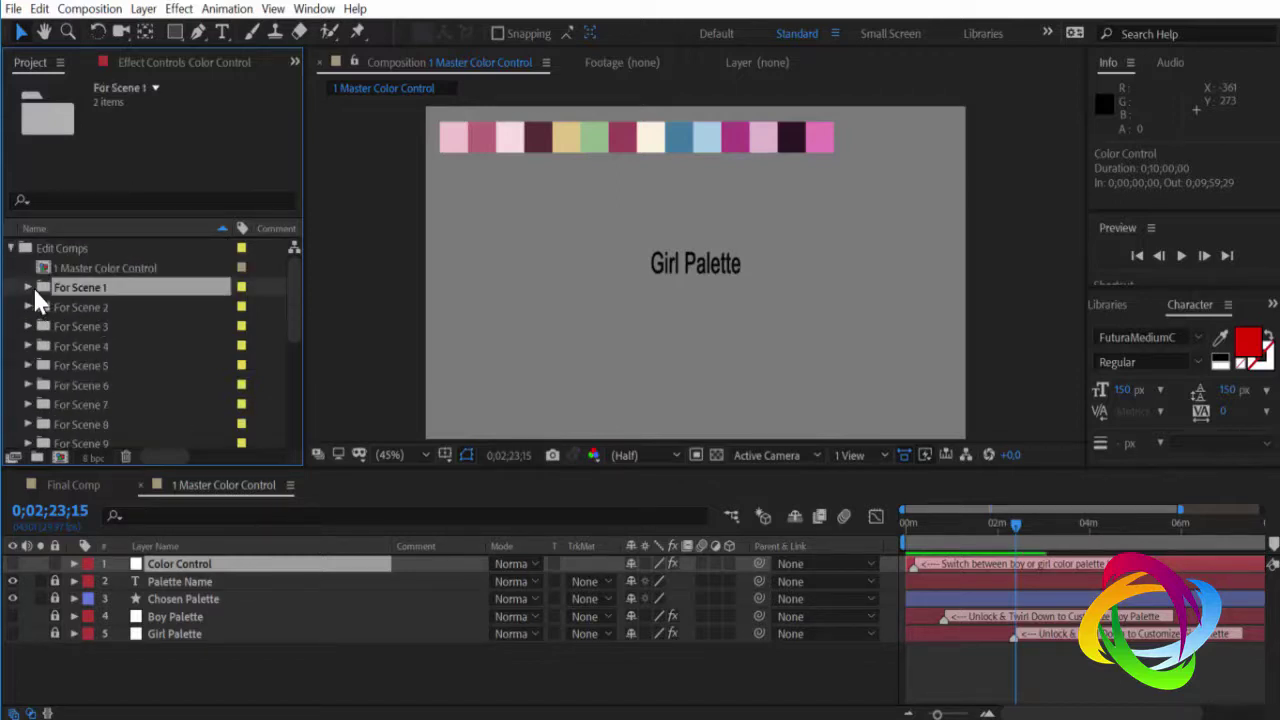
{"action": "left_click", "coordinate": [28, 287]}
Retype the Title 1 - Presenting title text as 'Apresenta'.
{"action": "double_click", "coordinate": [107, 306]}
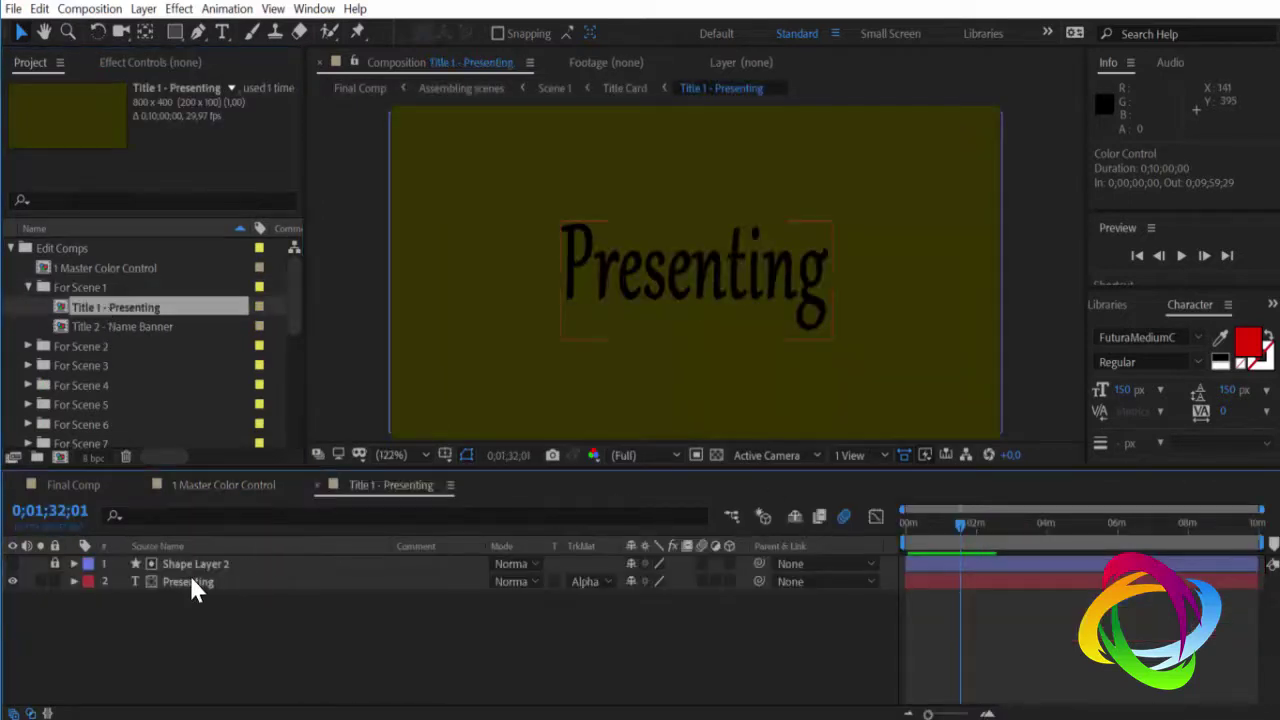
{"action": "double_click", "coordinate": [190, 584]}
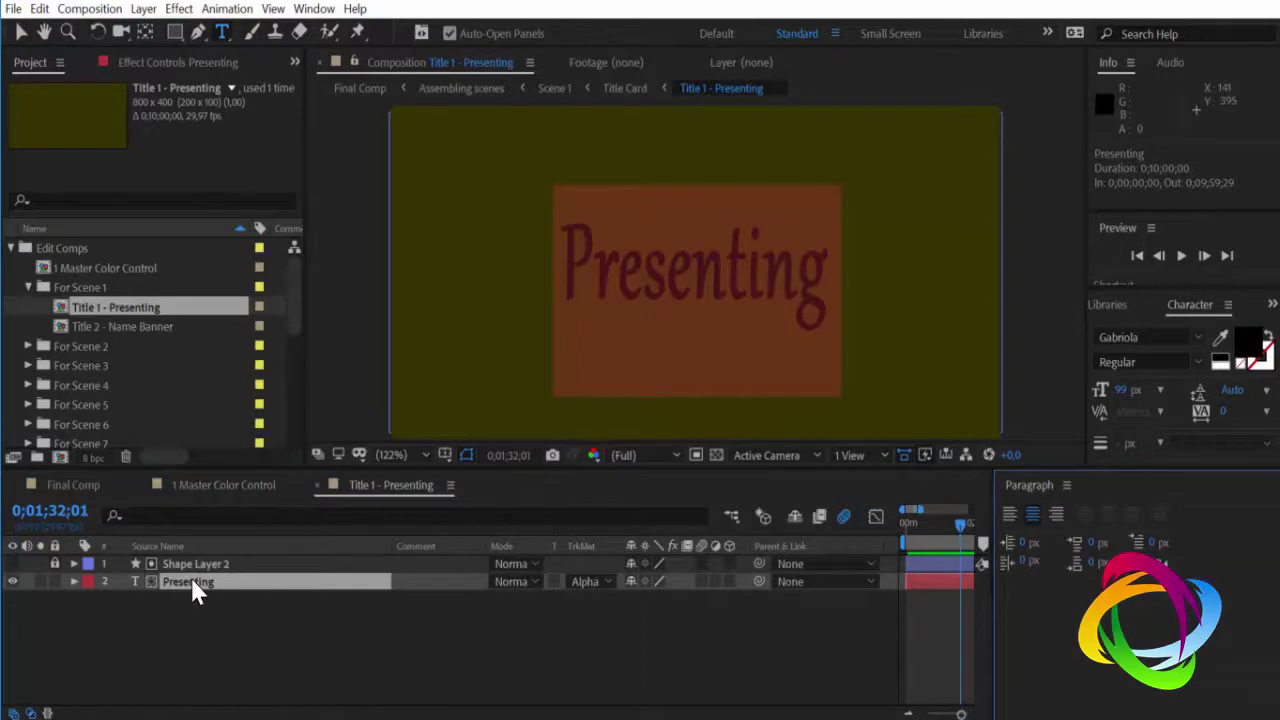
{"action": "type", "text": "Apresenta"}
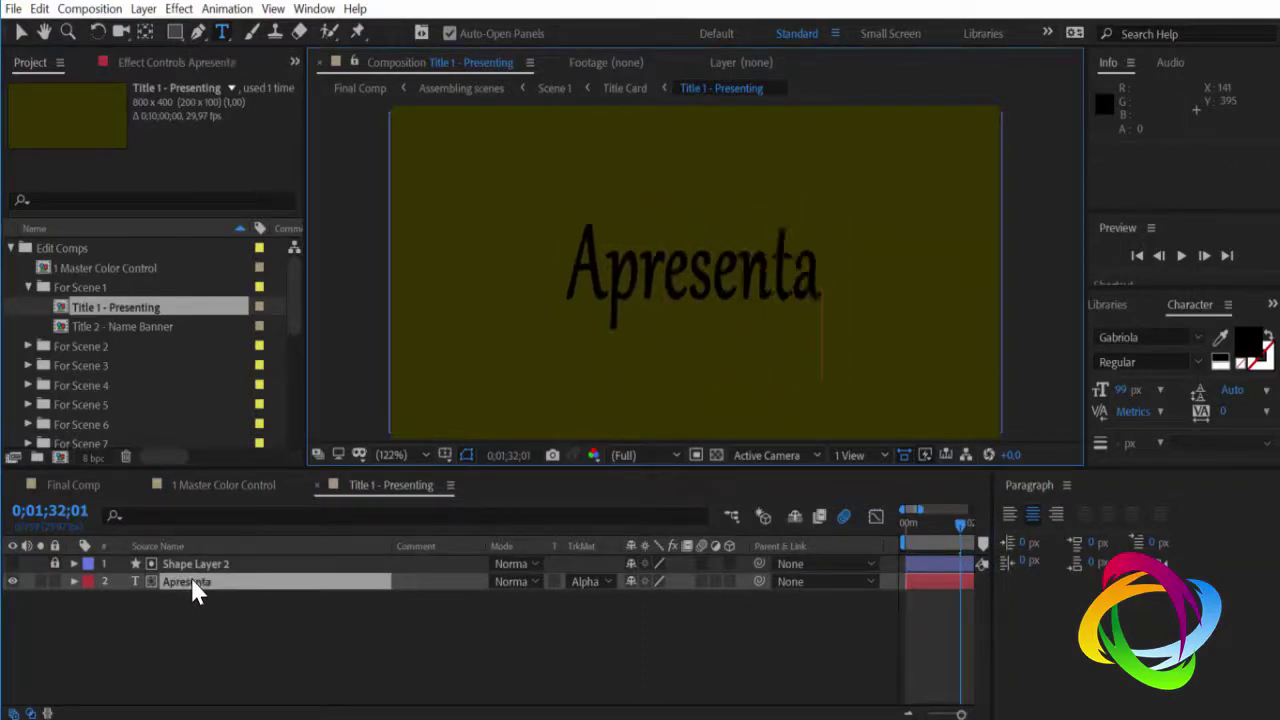
{"action": "left_click", "coordinate": [315, 486]}
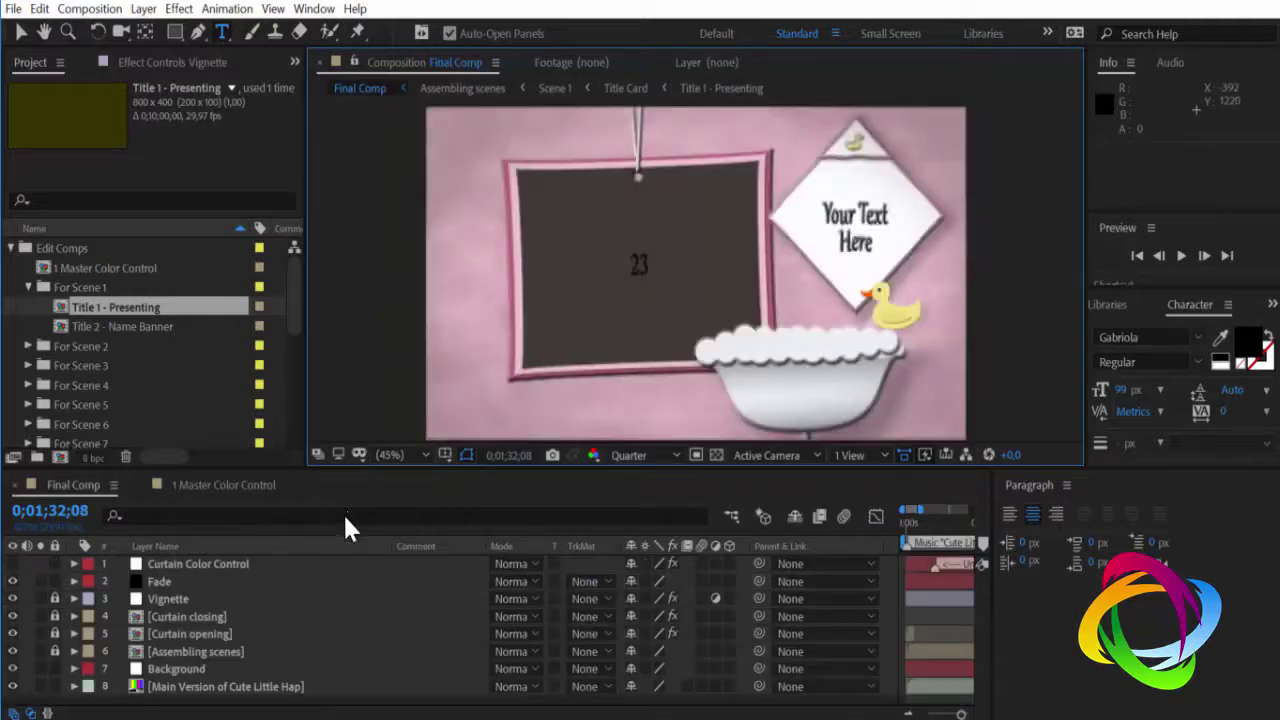
Replace the Title 2 - Name Banner text with the channel's name and close the Paragraph panel.
{"action": "left_click", "coordinate": [138, 327]}
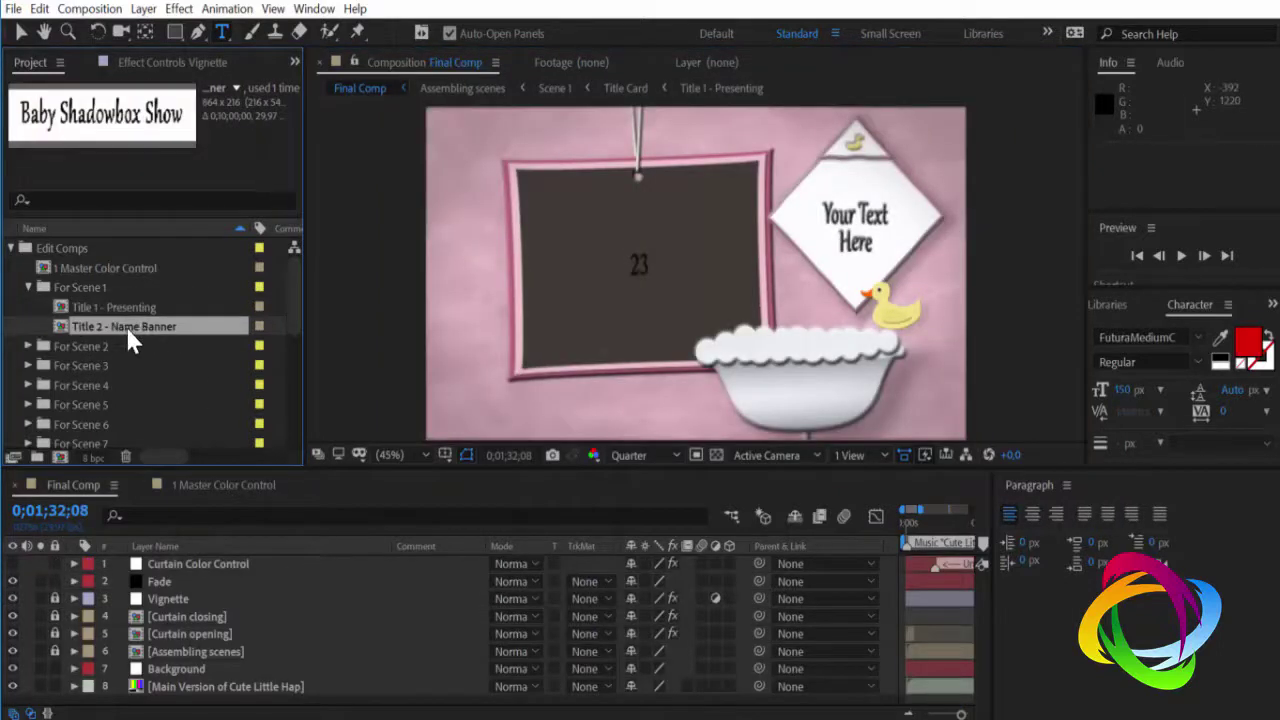
{"action": "double_click", "coordinate": [135, 326]}
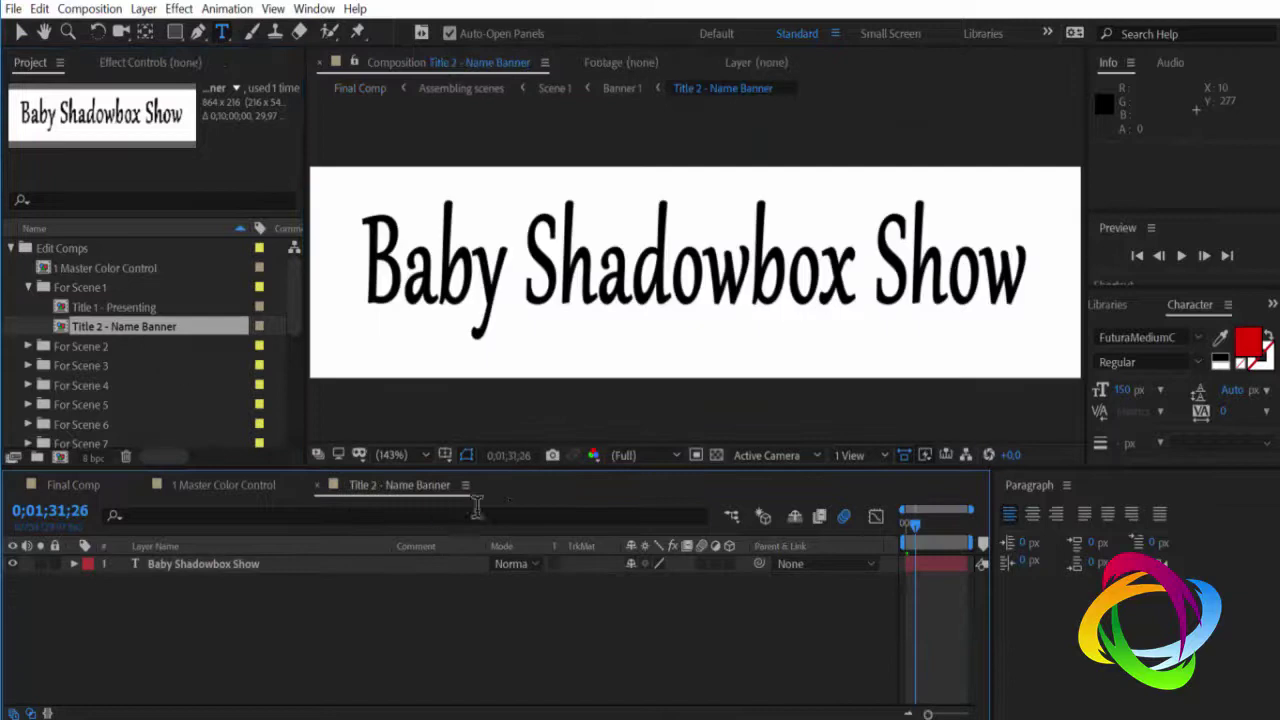
{"action": "double_click", "coordinate": [236, 568]}
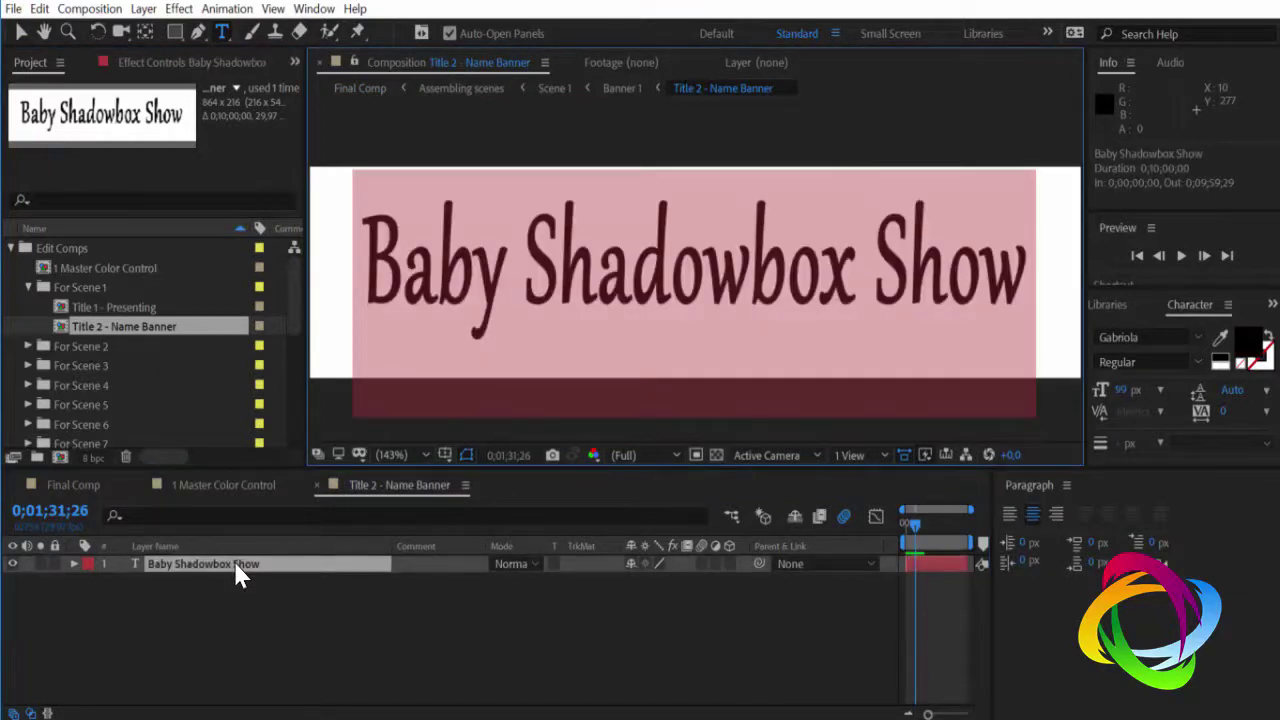
{"action": "type", "text": "Canal"}
{"action": "type", "text": "Hélio "}
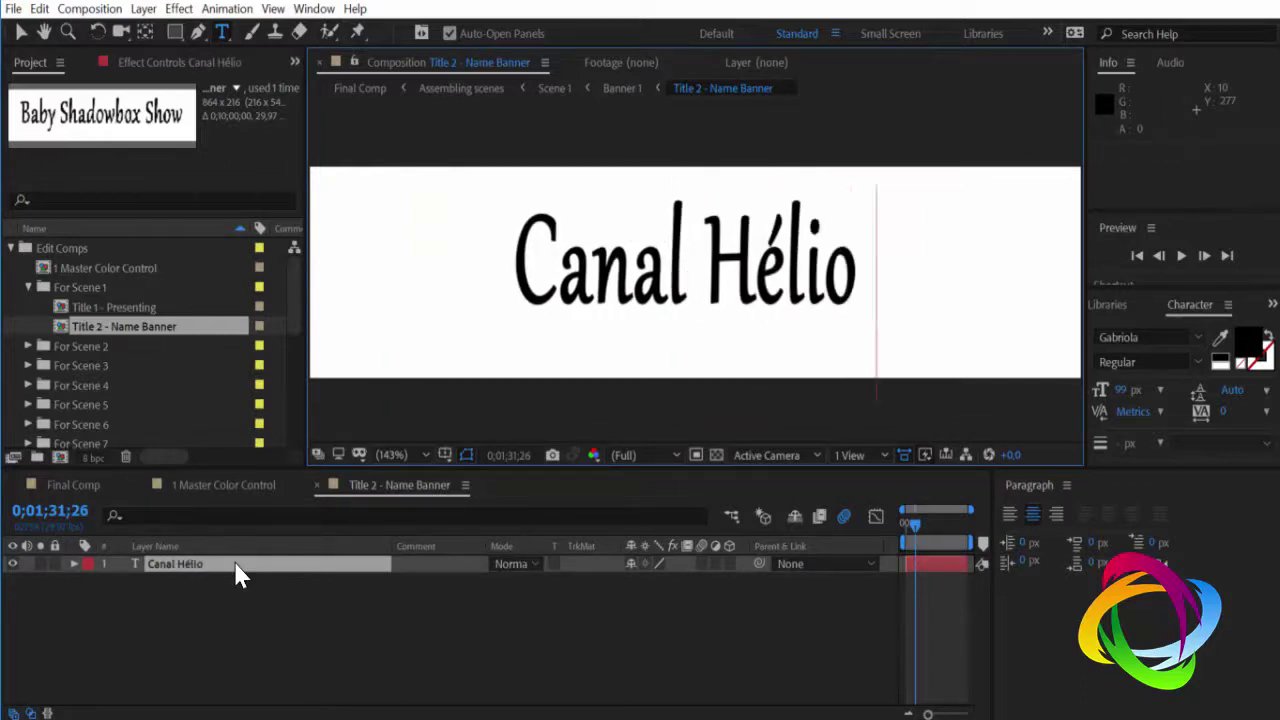
{"action": "type", "text": "Reis"}
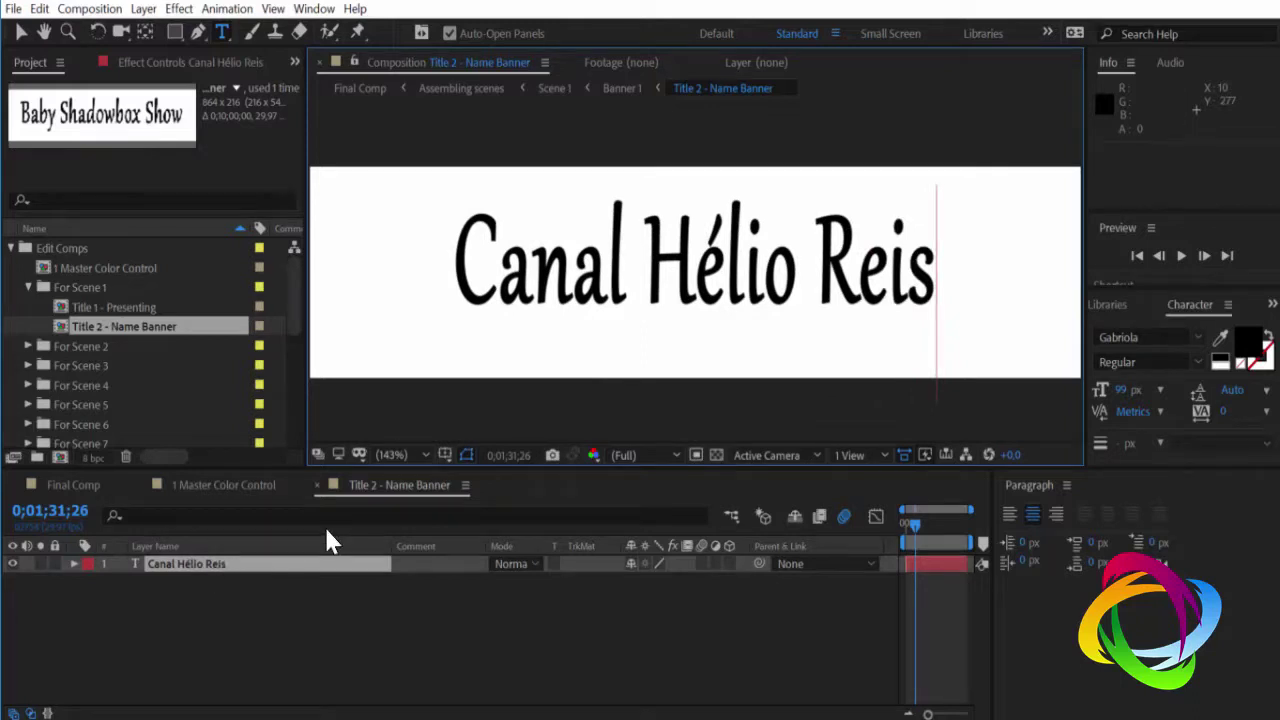
{"action": "left_click", "coordinate": [316, 485]}
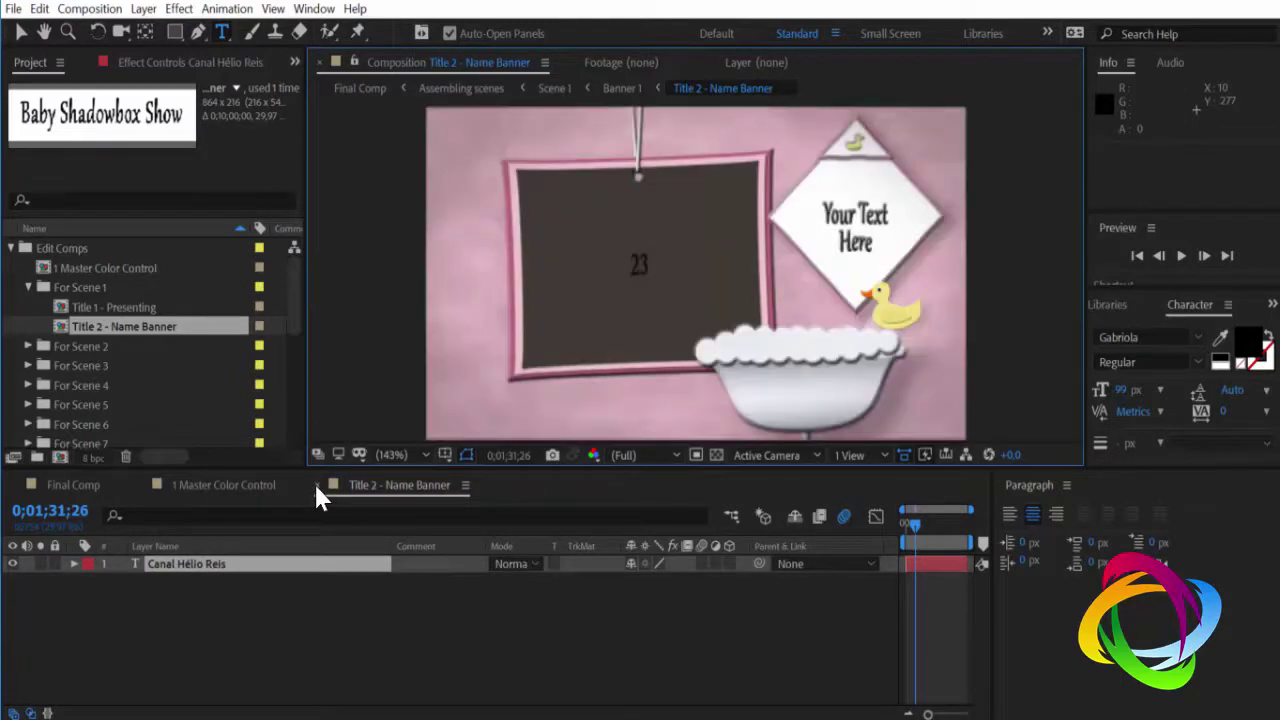
{"action": "left_click", "coordinate": [1067, 484]}
{"action": "left_click", "coordinate": [992, 488]}
{"action": "left_click_drag", "start_coordinate": [938, 524], "coordinate": [908, 522]}
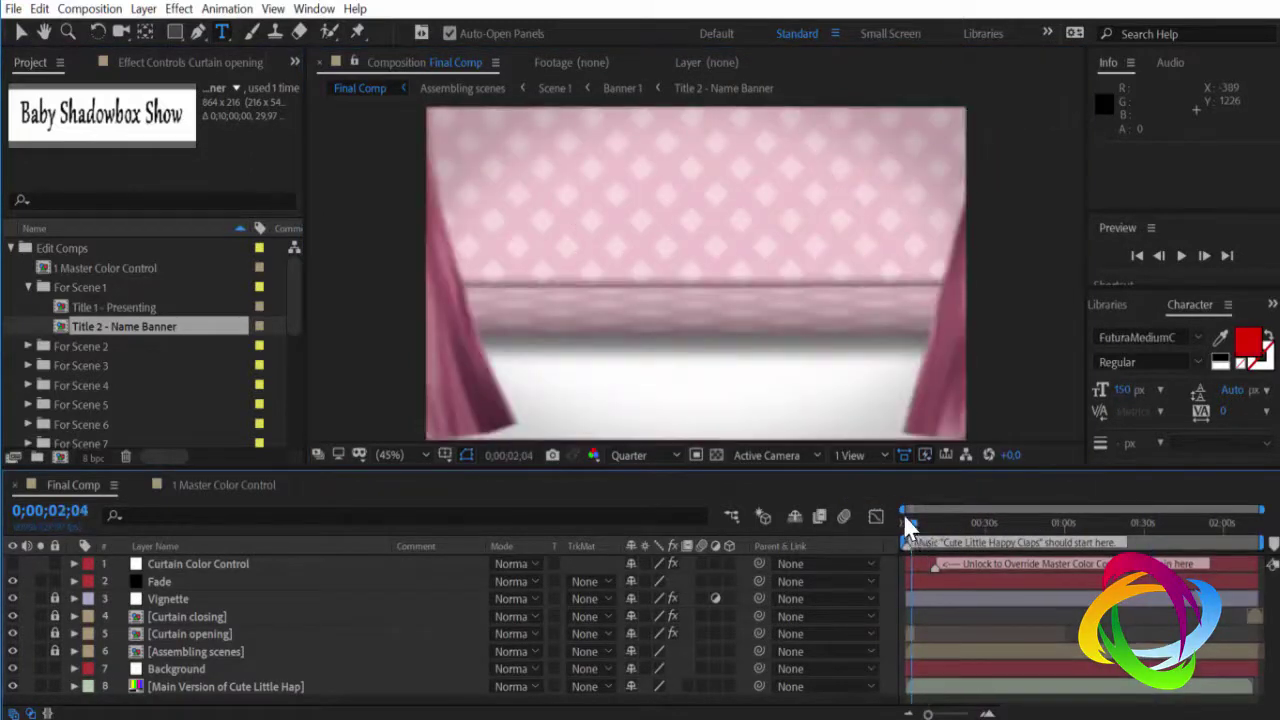
Collapse For Scene 1, expand For Scene 2 and preview its Edit Picture and title comps.
{"action": "left_click_drag", "start_coordinate": [905, 518], "coordinate": [926, 540]}
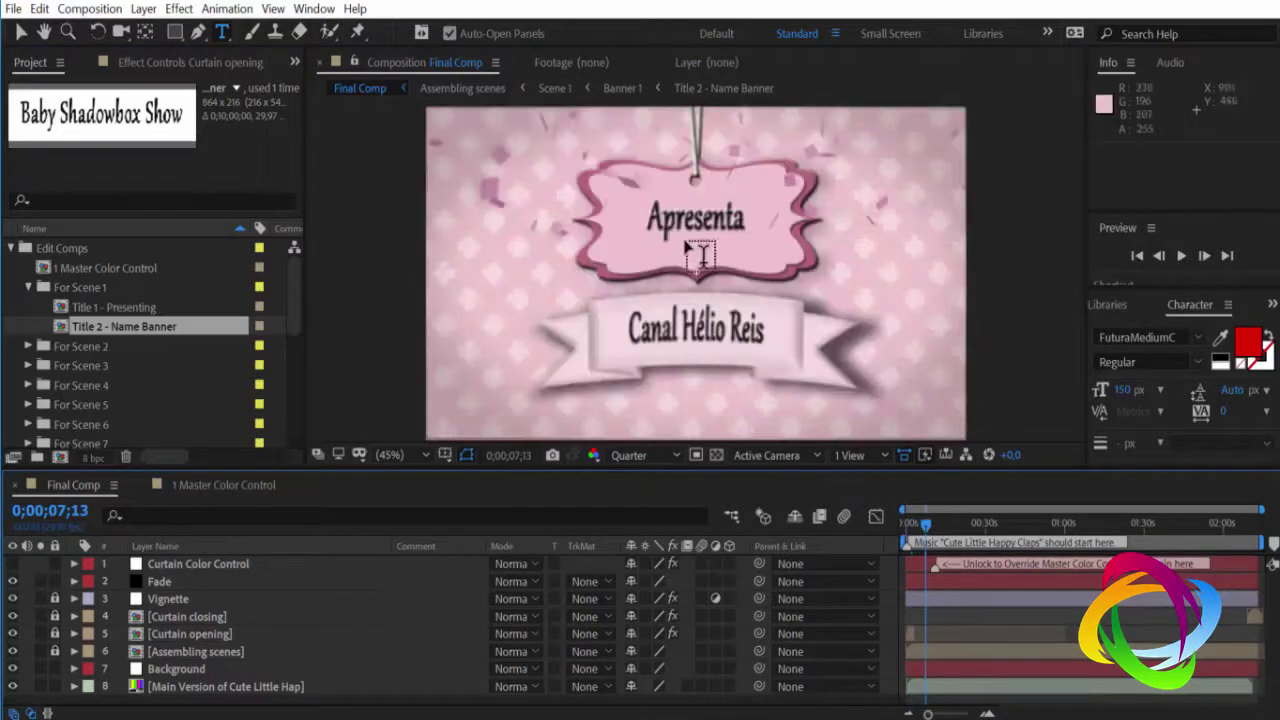
{"action": "key", "text": "v"}
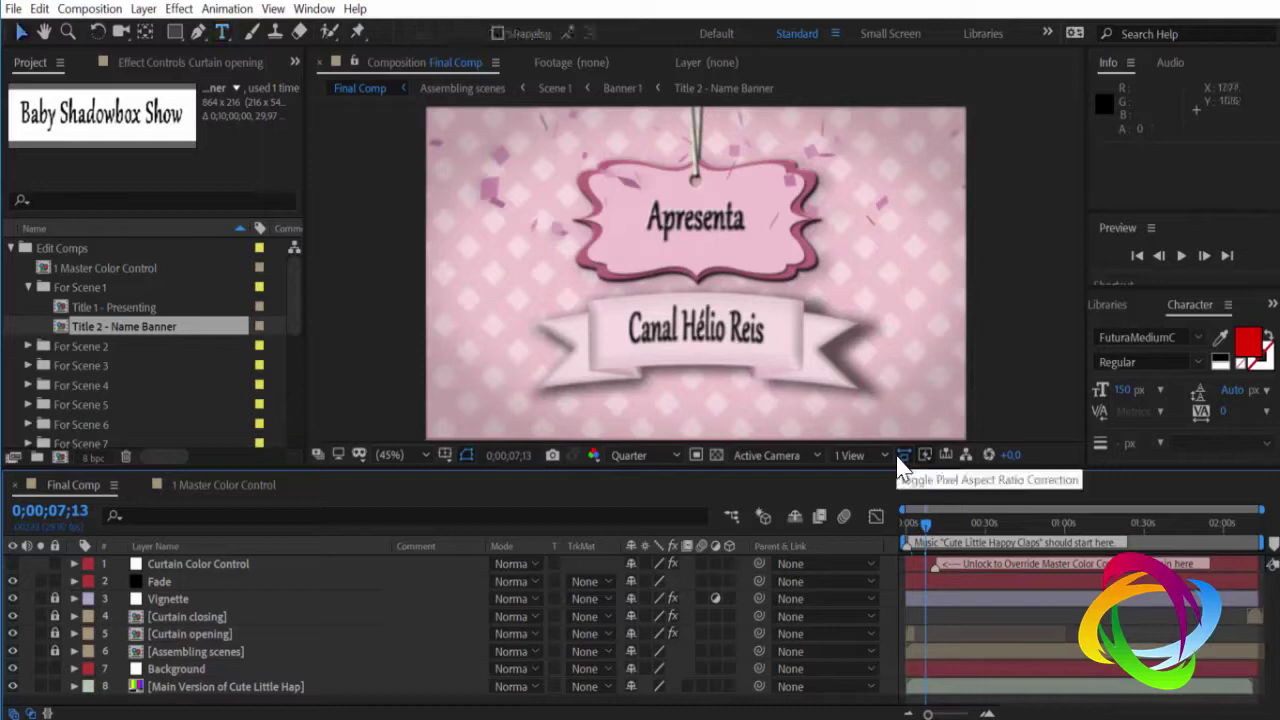
{"action": "left_click", "coordinate": [28, 287]}
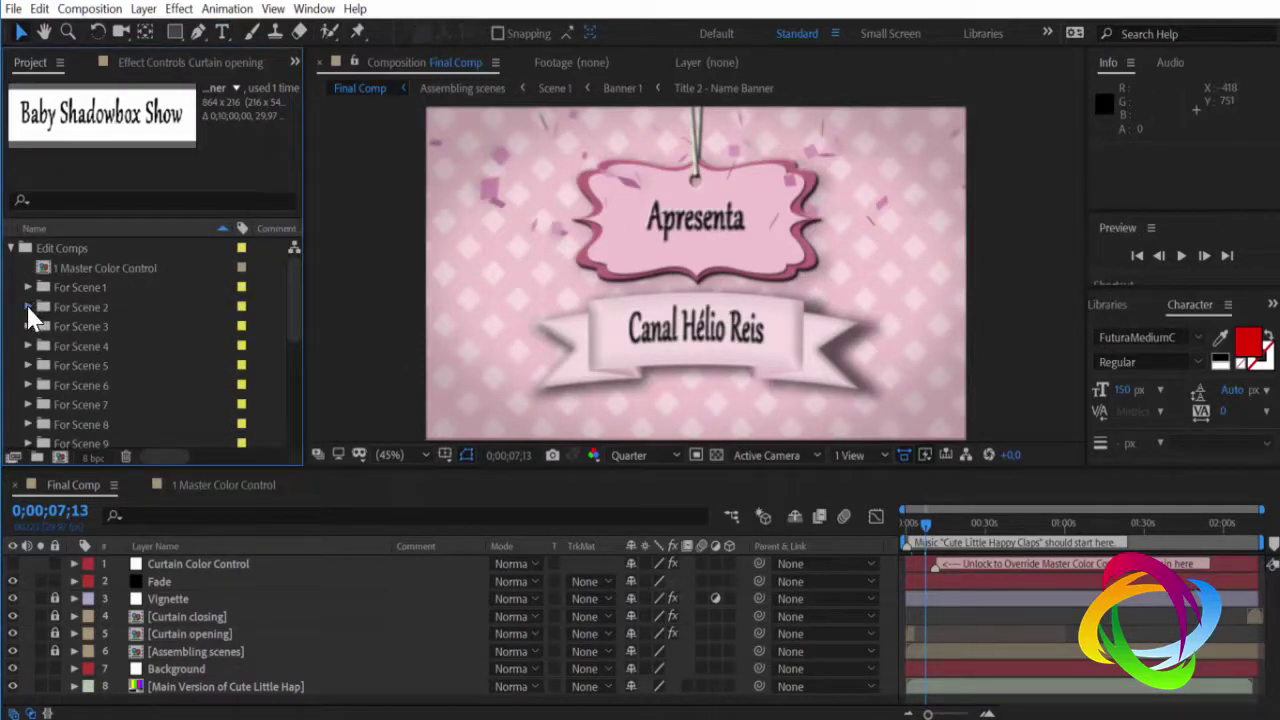
{"action": "left_click", "coordinate": [28, 307]}
{"action": "left_click", "coordinate": [110, 288]}
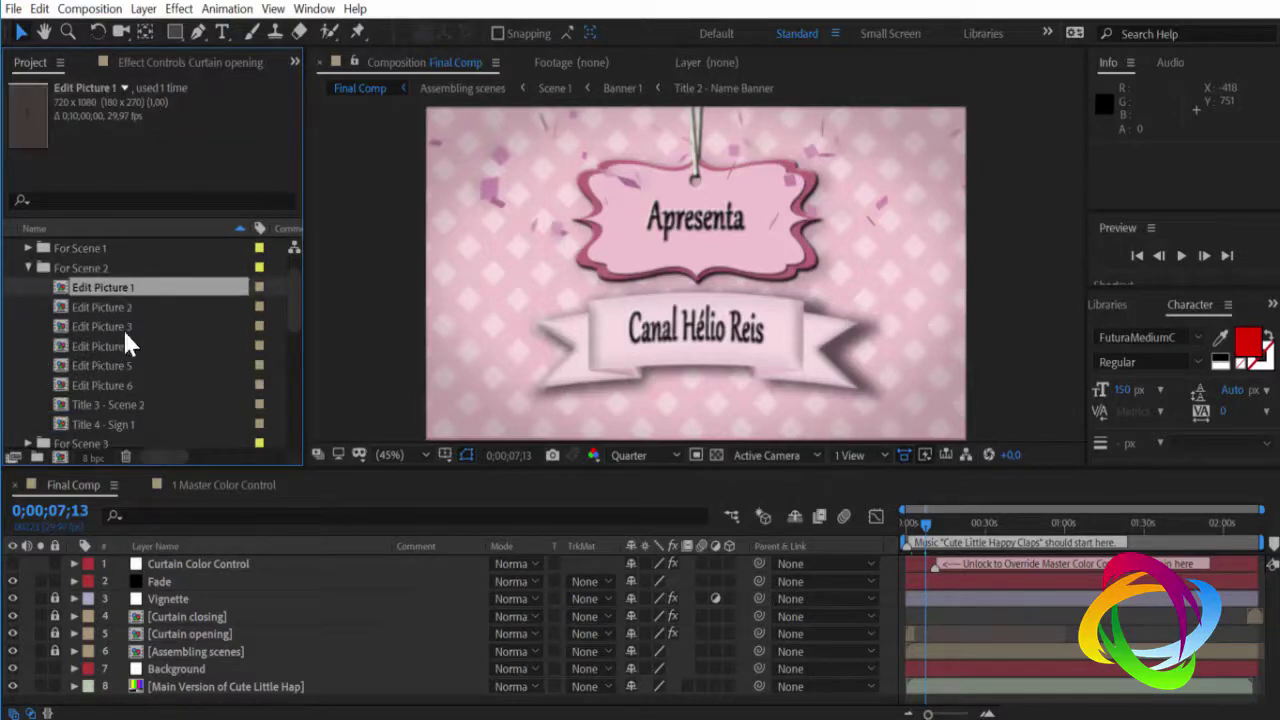
{"action": "left_click", "coordinate": [130, 386]}
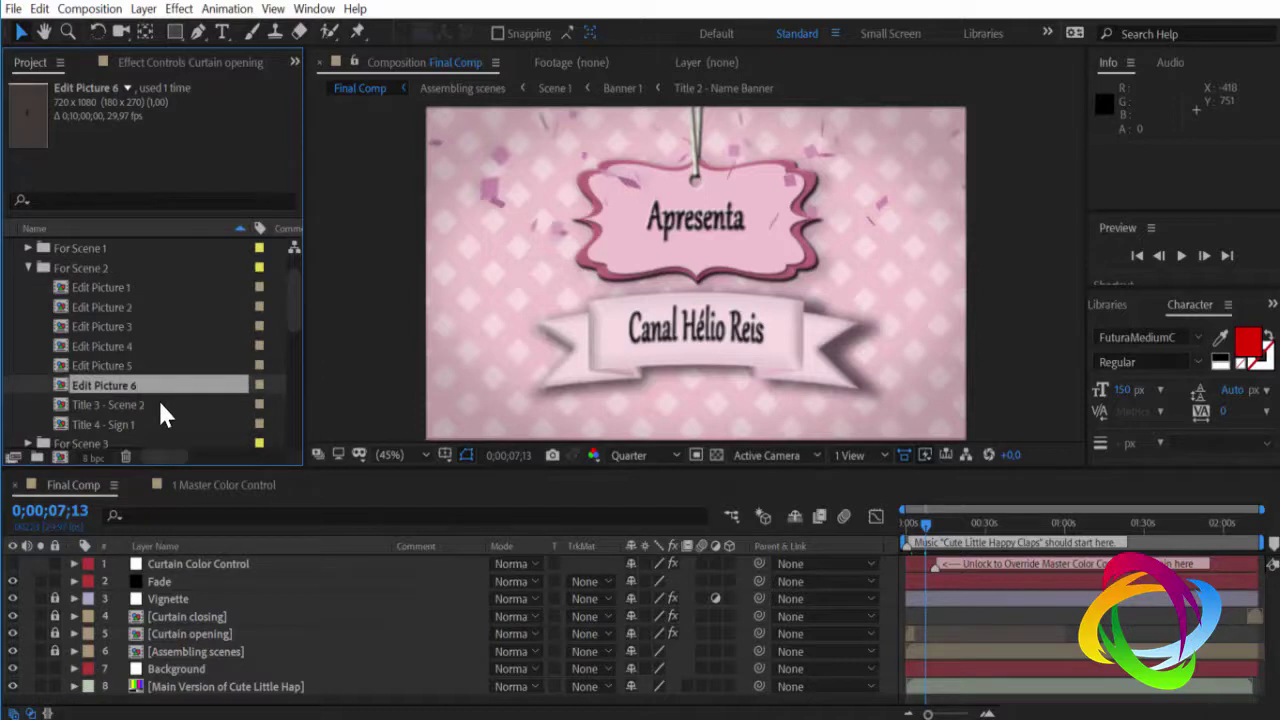
{"action": "left_click", "coordinate": [130, 404]}
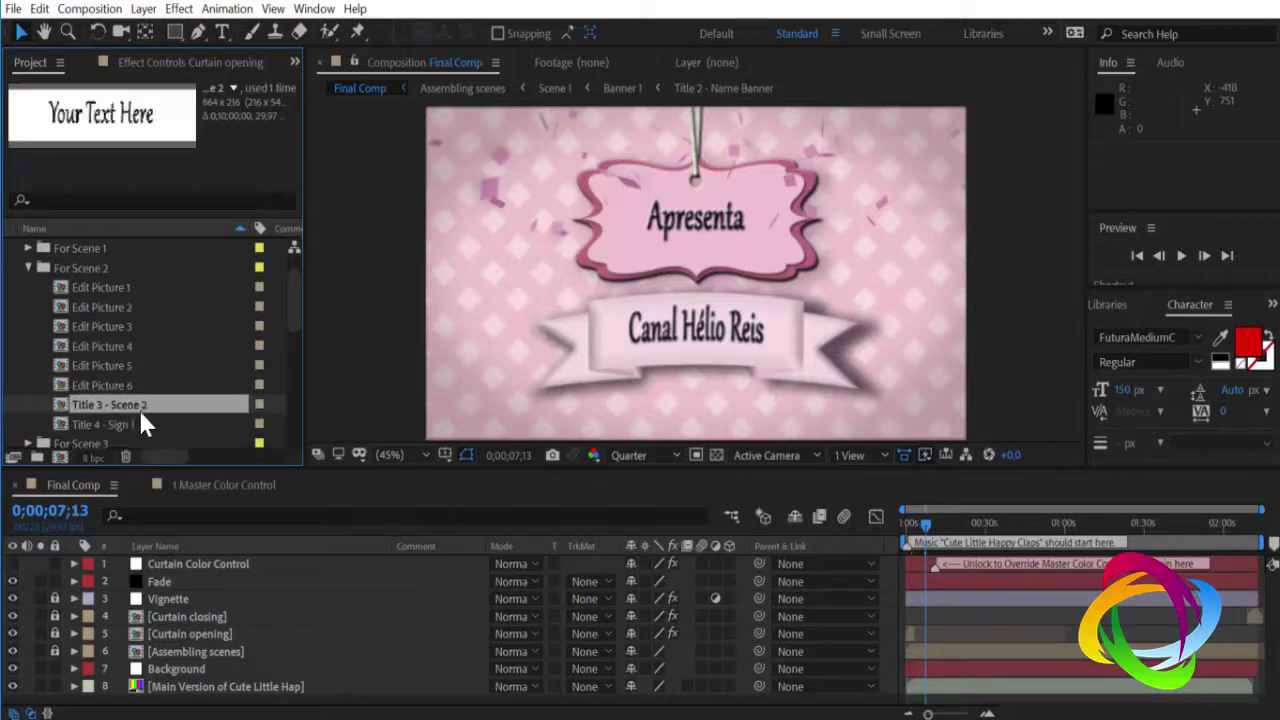
{"action": "left_click", "coordinate": [123, 425]}
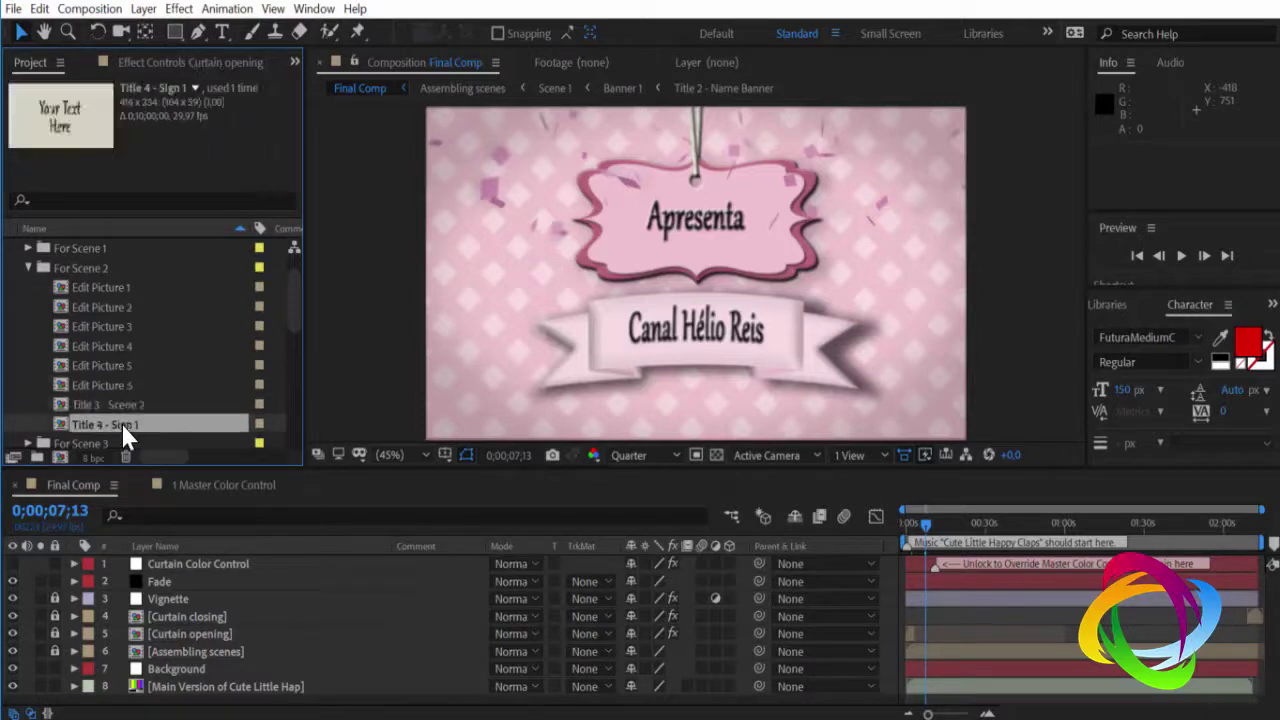
Add the smiling baby photo from Photos_Infantil to the Edit Picture 1 timeline.
{"action": "double_click", "coordinate": [104, 283]}
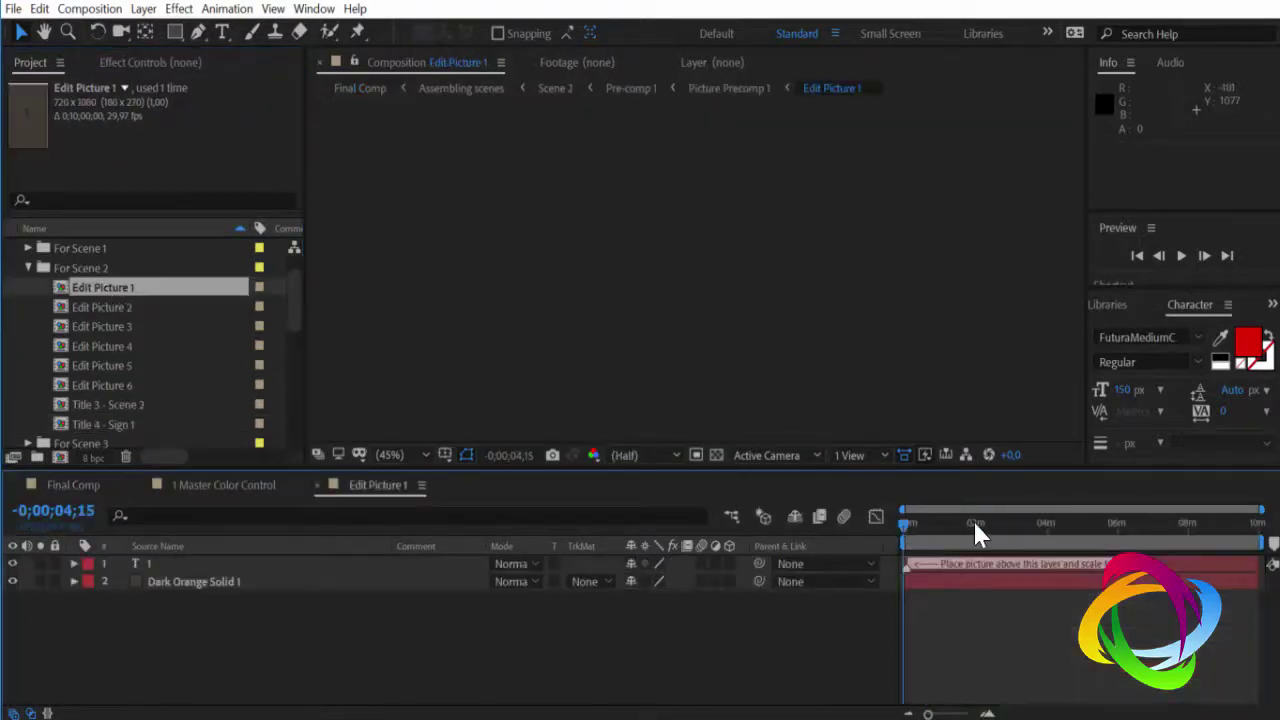
{"action": "left_click", "coordinate": [975, 524]}
{"action": "scroll", "coordinate": [162, 344], "scroll_direction": "down", "scroll_amount": 2}
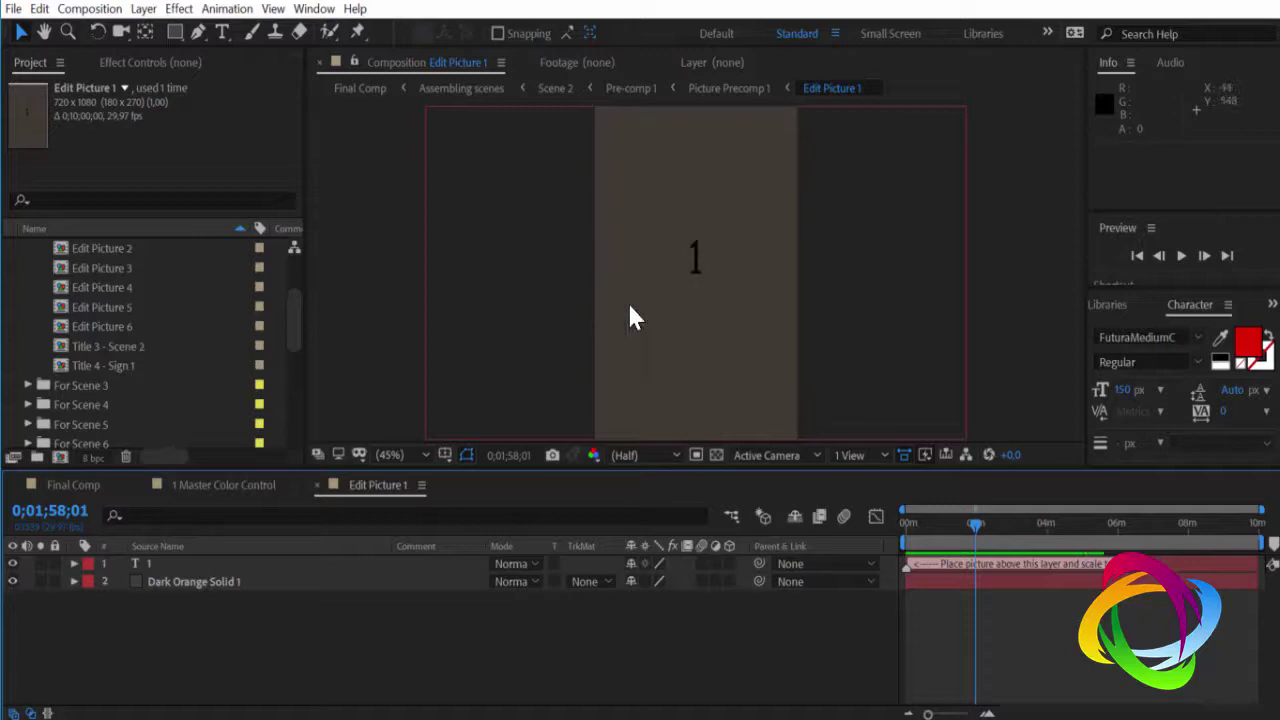
{"action": "scroll", "coordinate": [151, 326], "scroll_direction": "down", "scroll_amount": 4}
{"action": "scroll", "coordinate": [133, 347], "scroll_direction": "down", "scroll_amount": 3}
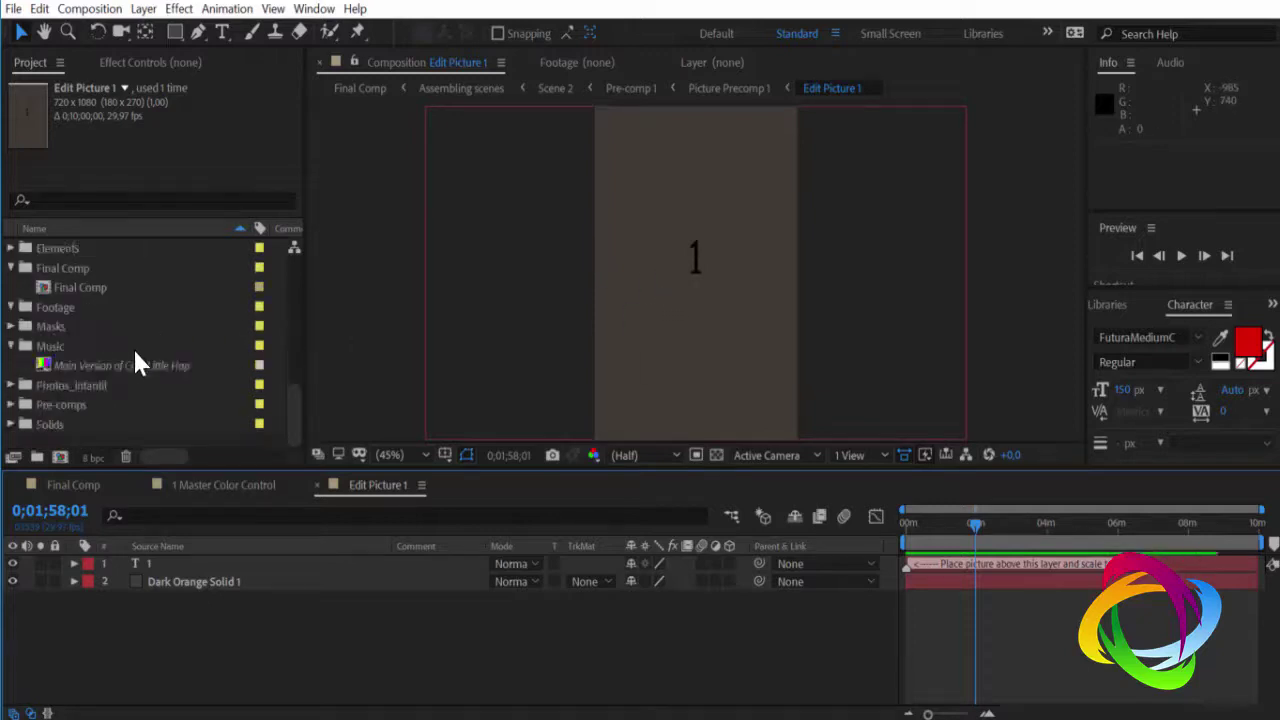
{"action": "left_click", "coordinate": [11, 386]}
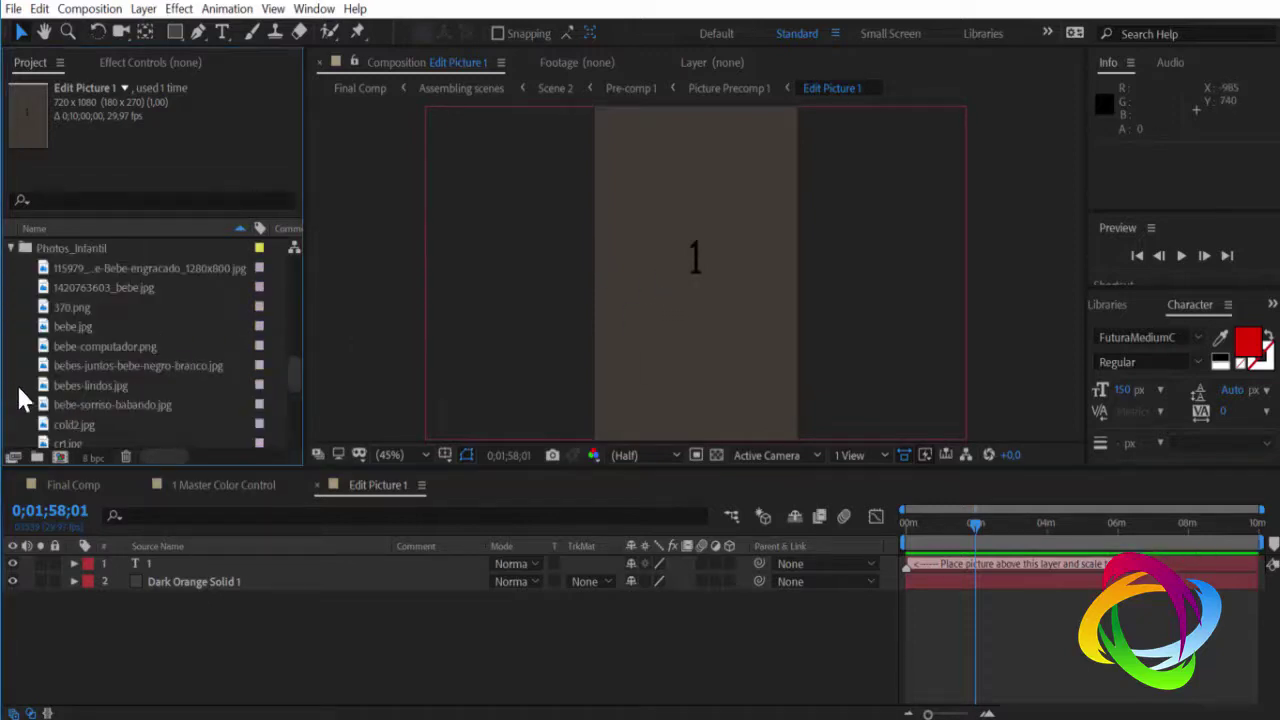
{"action": "left_click", "coordinate": [108, 268]}
{"action": "left_click", "coordinate": [105, 287]}
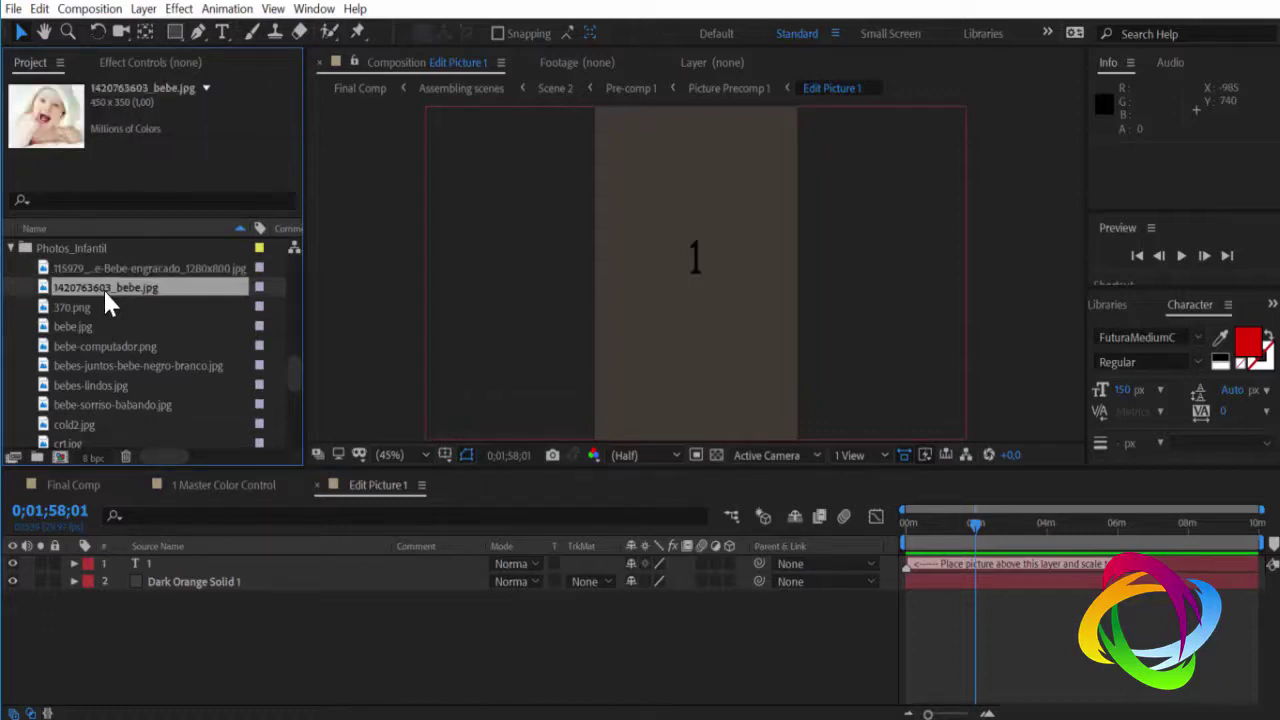
{"action": "left_click", "coordinate": [84, 307]}
{"action": "left_click", "coordinate": [91, 270]}
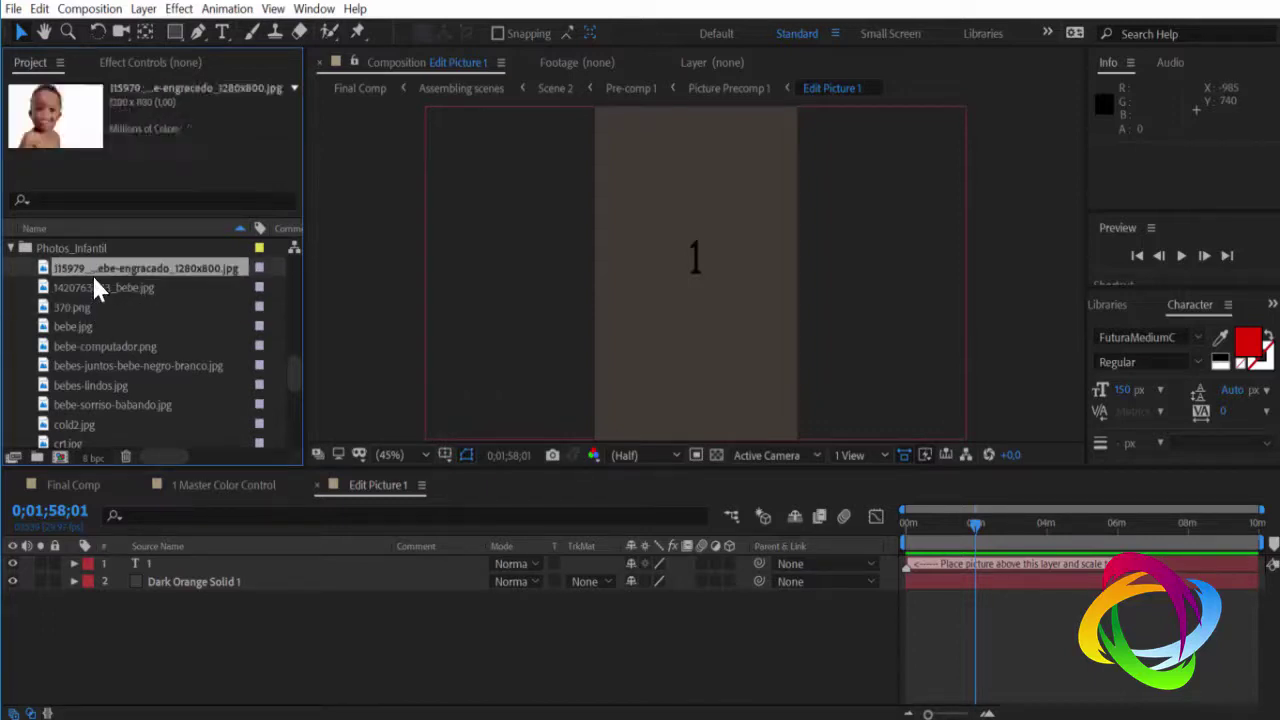
{"action": "left_click_drag", "start_coordinate": [119, 270], "coordinate": [180, 580]}
Scale the baby photo to 134% and shift it slightly right to fill placeholder 1.
{"action": "scroll", "coordinate": [563, 407], "scroll_direction": "down", "scroll_amount": 2}
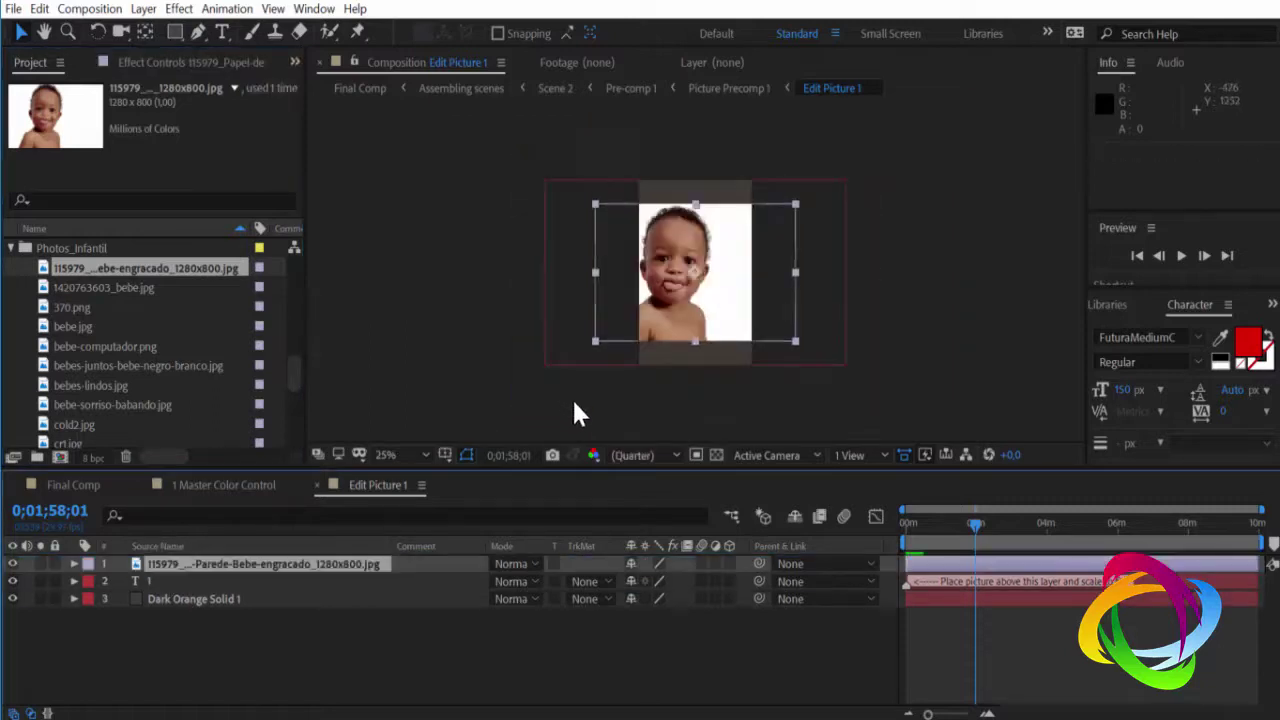
{"action": "key", "text": "s"}
{"action": "left_click_drag", "start_coordinate": [678, 580], "coordinate": [699, 574]}
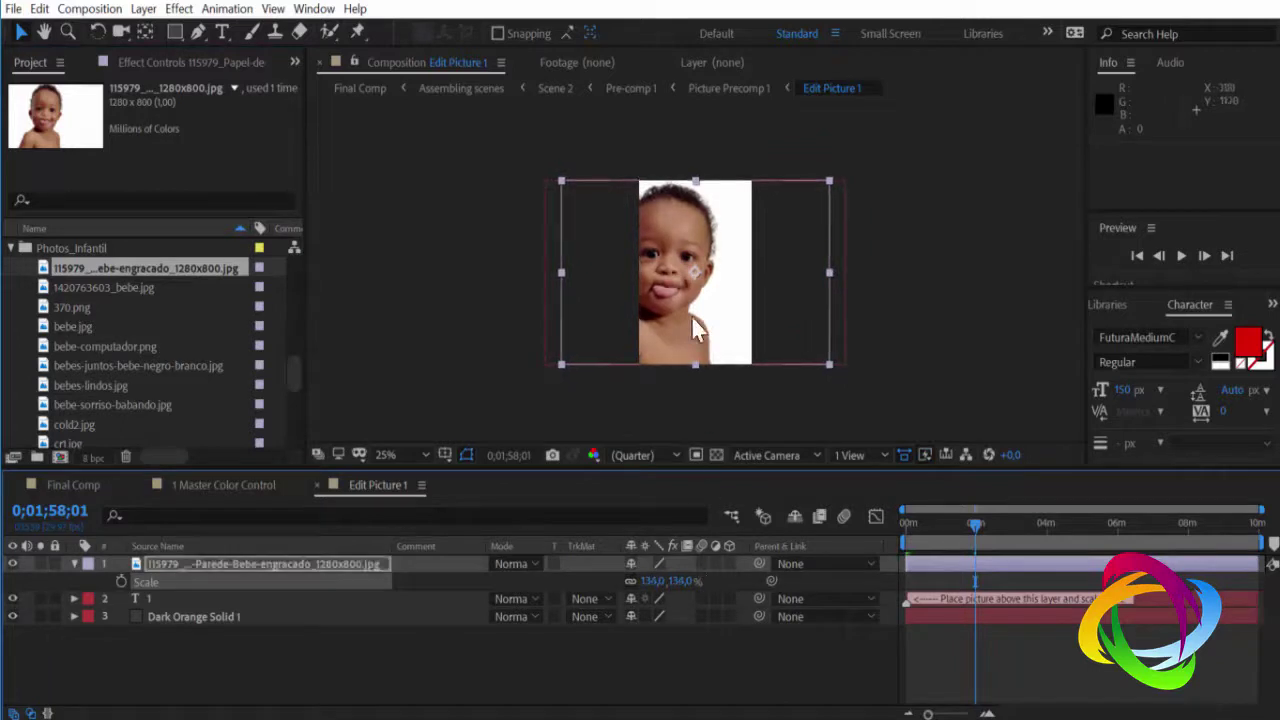
{"action": "left_click_drag", "start_coordinate": [662, 254], "coordinate": [706, 280]}
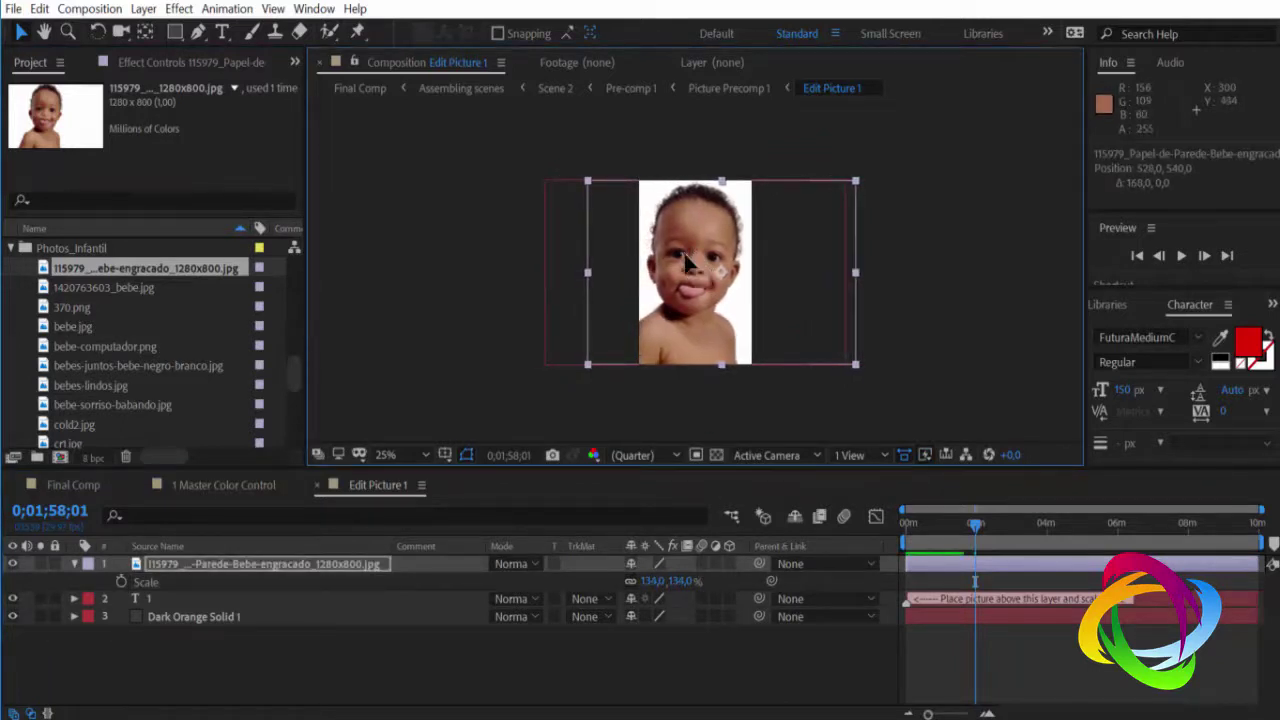
{"action": "left_click_drag", "start_coordinate": [683, 253], "coordinate": [685, 258]}
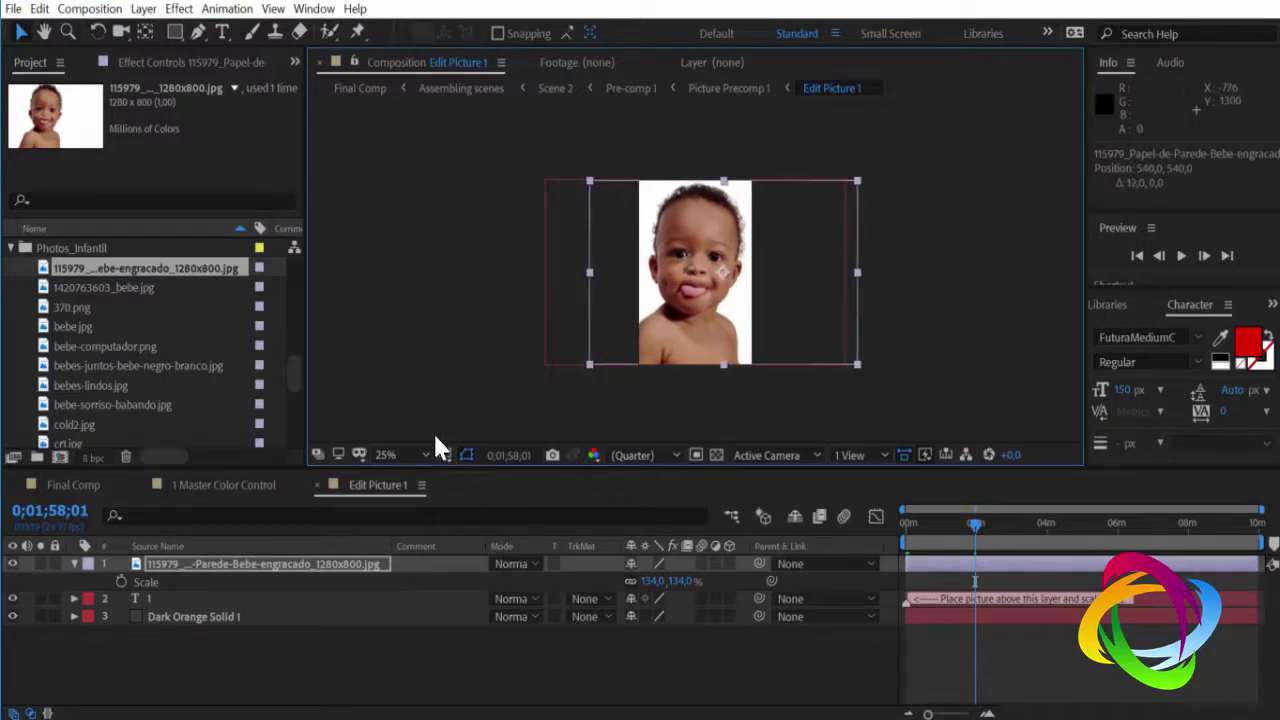
Return to Final Comp at the photo-frames scene and select Edit Picture 2.
{"action": "left_click", "coordinate": [317, 485]}
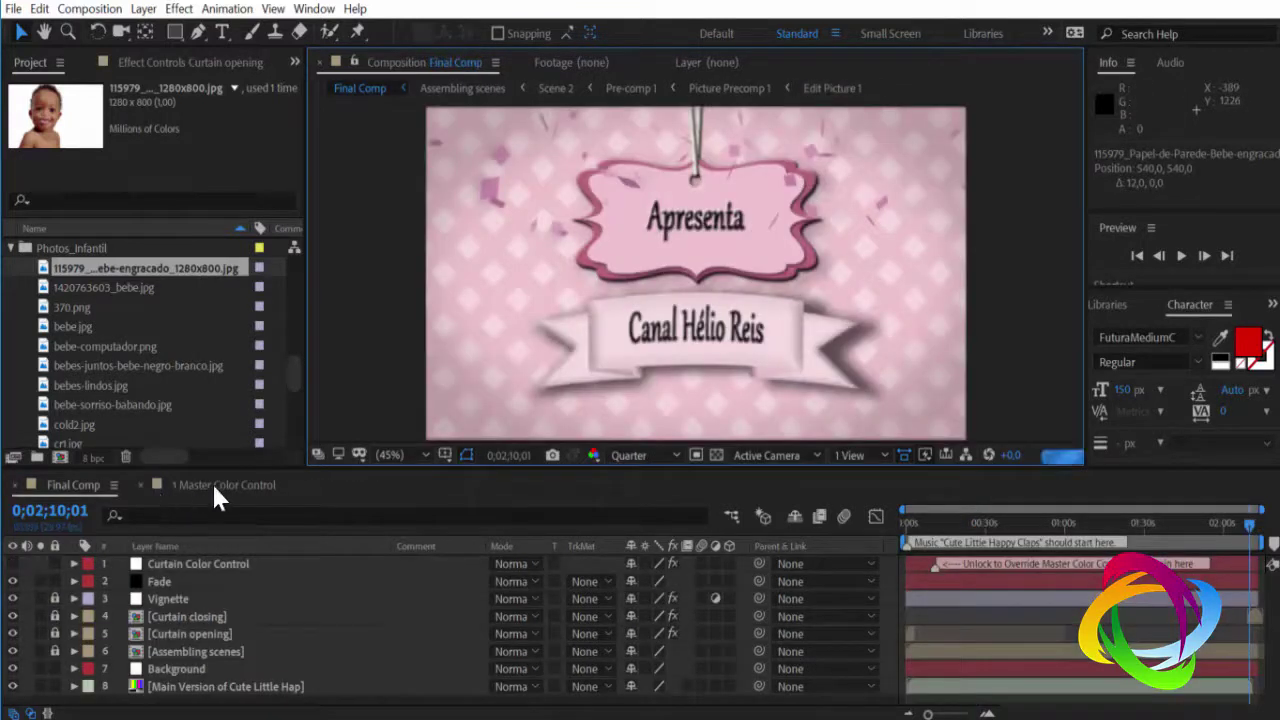
{"action": "left_click", "coordinate": [211, 484]}
{"action": "left_click", "coordinate": [137, 484]}
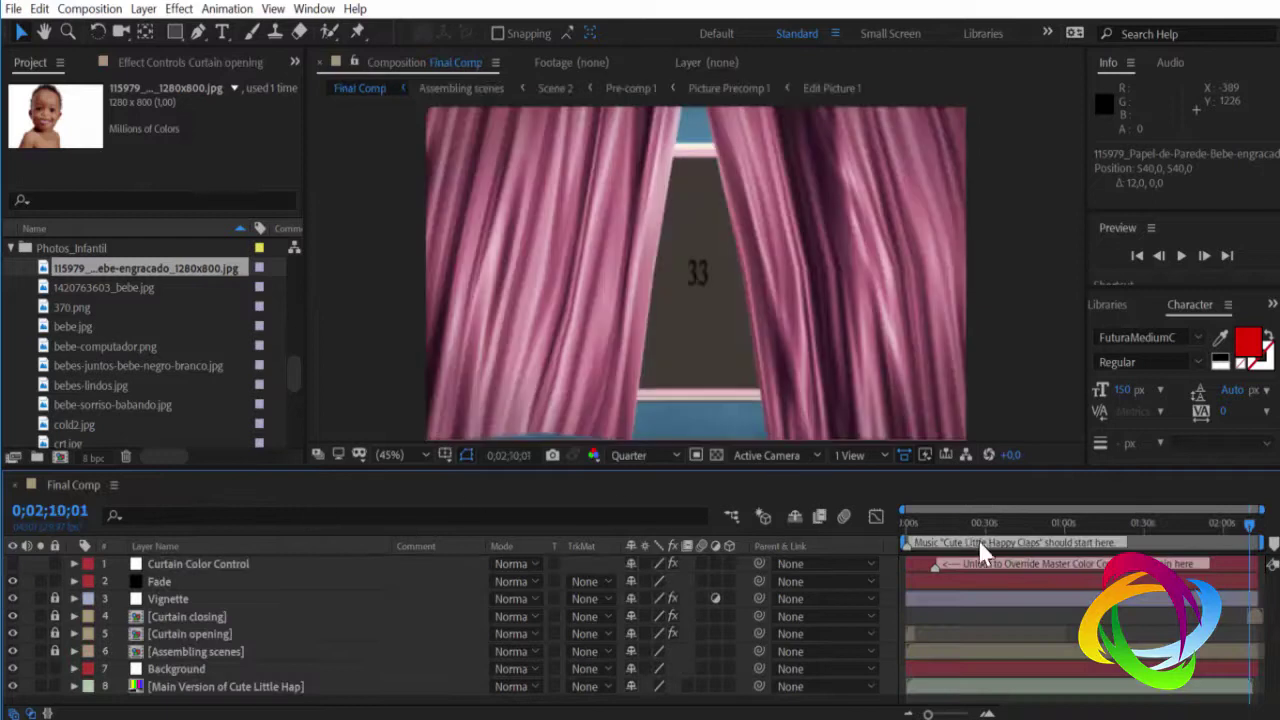
{"action": "left_click", "coordinate": [952, 522]}
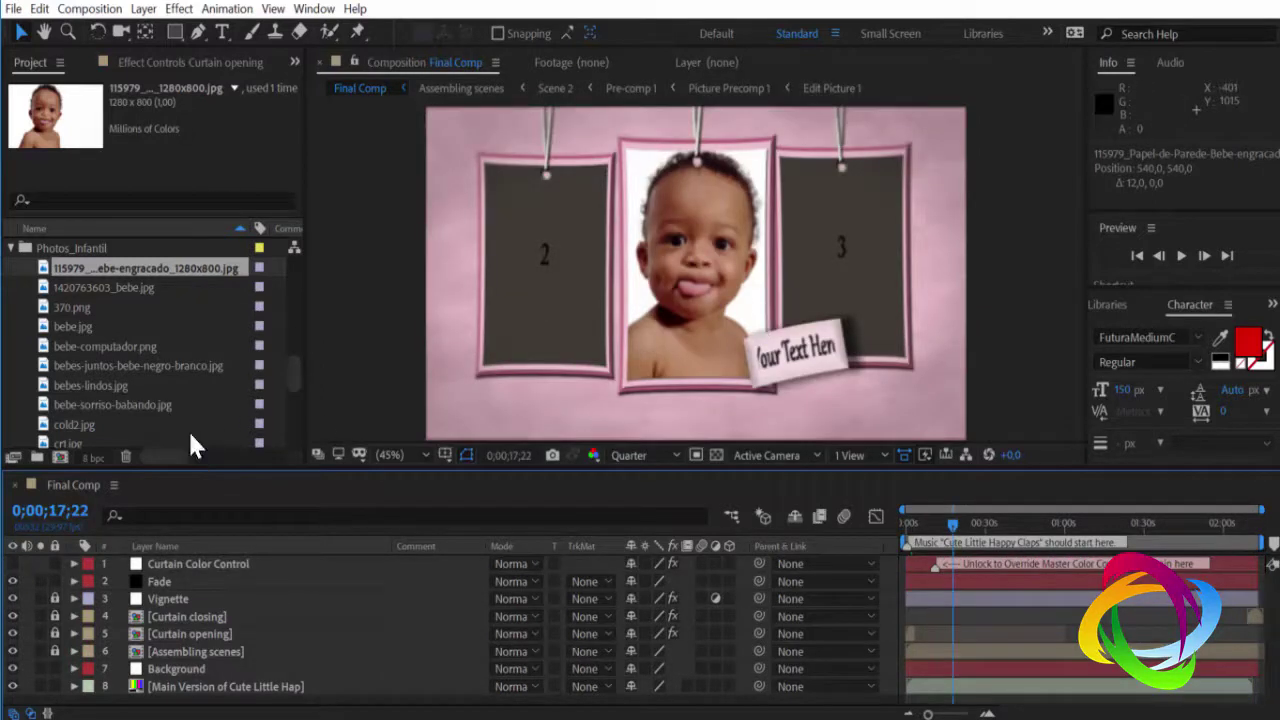
{"action": "scroll", "coordinate": [128, 316], "scroll_direction": "up", "scroll_amount": 5}
{"action": "scroll", "coordinate": [128, 320], "scroll_direction": "up", "scroll_amount": 5}
{"action": "left_click", "coordinate": [128, 346]}
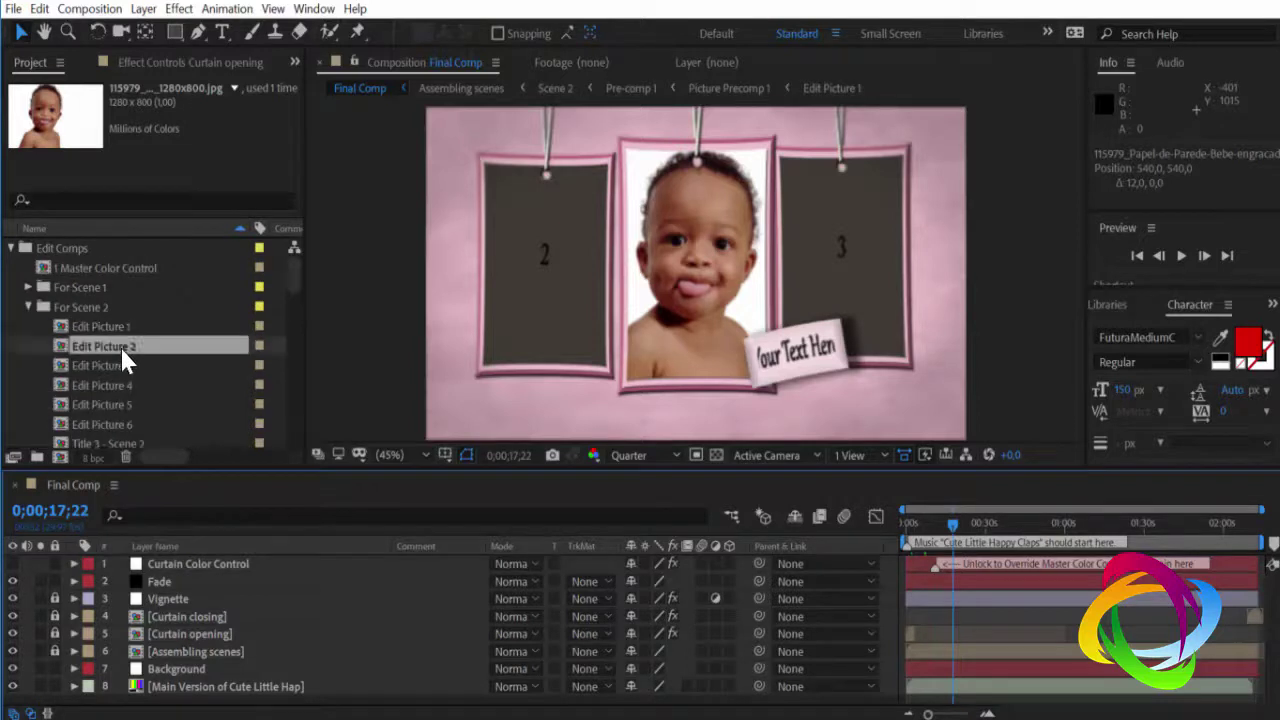
Open Edit Picture 2 and preview the Photos_Infantil baby photos to choose one.
{"action": "double_click", "coordinate": [125, 350]}
{"action": "left_click", "coordinate": [978, 530]}
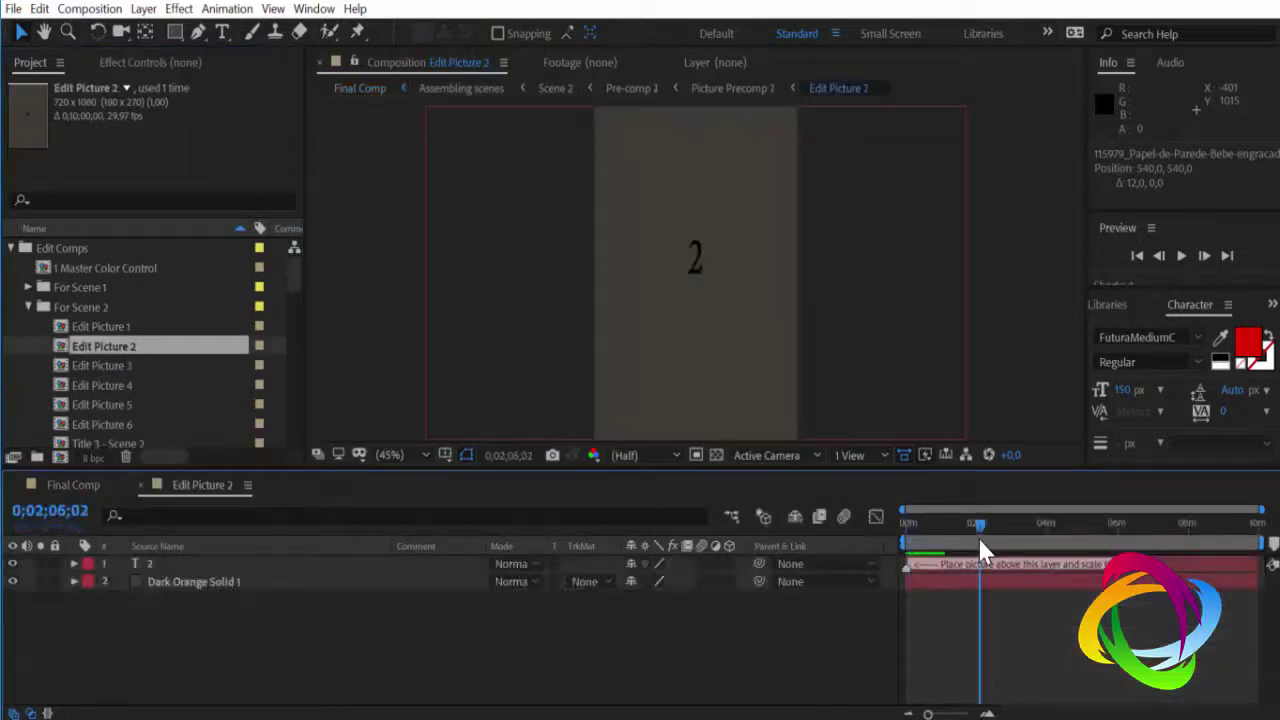
{"action": "scroll", "coordinate": [184, 366], "scroll_direction": "down", "scroll_amount": 5}
{"action": "scroll", "coordinate": [187, 372], "scroll_direction": "down", "scroll_amount": 5}
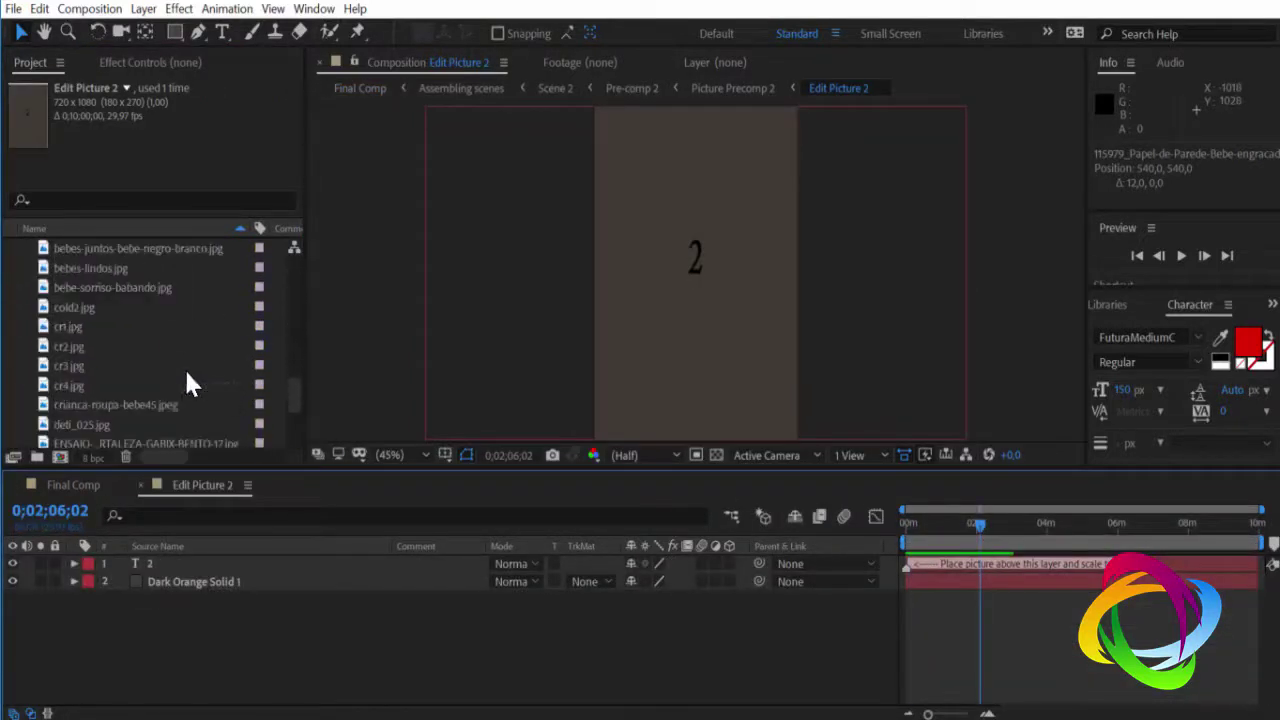
{"action": "left_click", "coordinate": [82, 350]}
{"action": "left_click", "coordinate": [80, 362]}
{"action": "scroll", "coordinate": [82, 362], "scroll_direction": "down", "scroll_amount": 3}
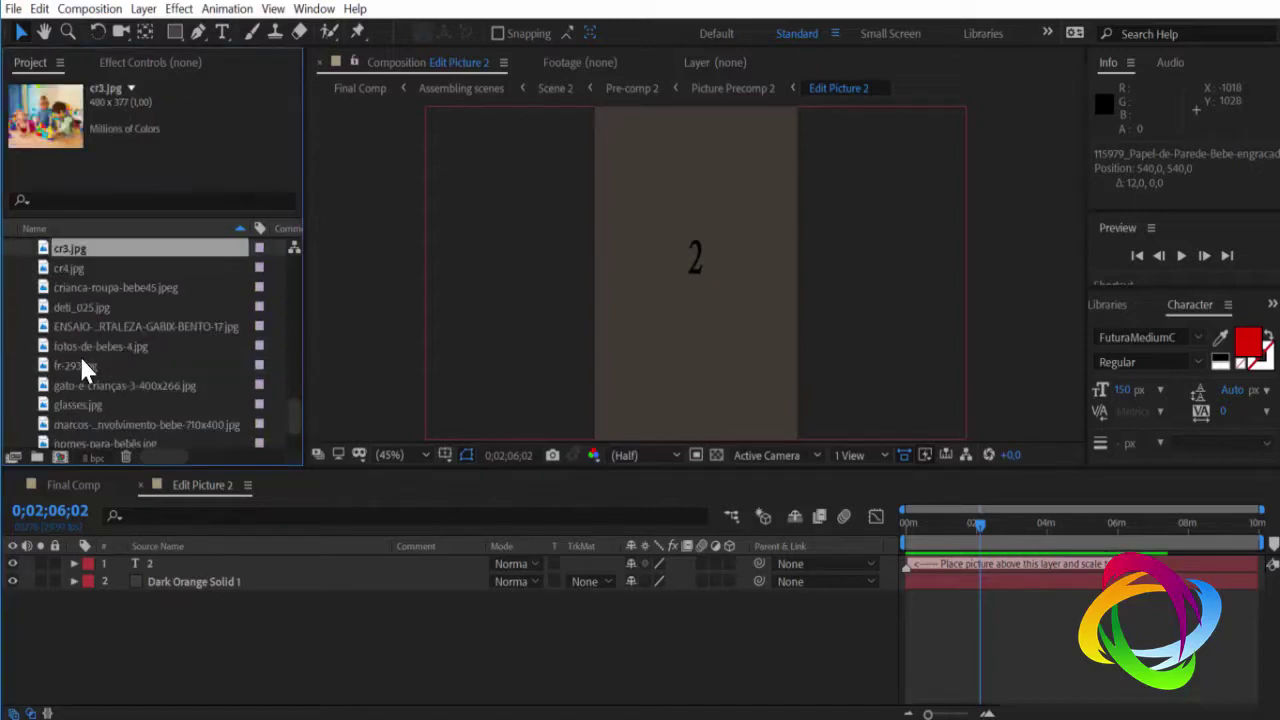
{"action": "left_click", "coordinate": [82, 365]}
{"action": "left_click", "coordinate": [85, 347]}
{"action": "left_click", "coordinate": [88, 385]}
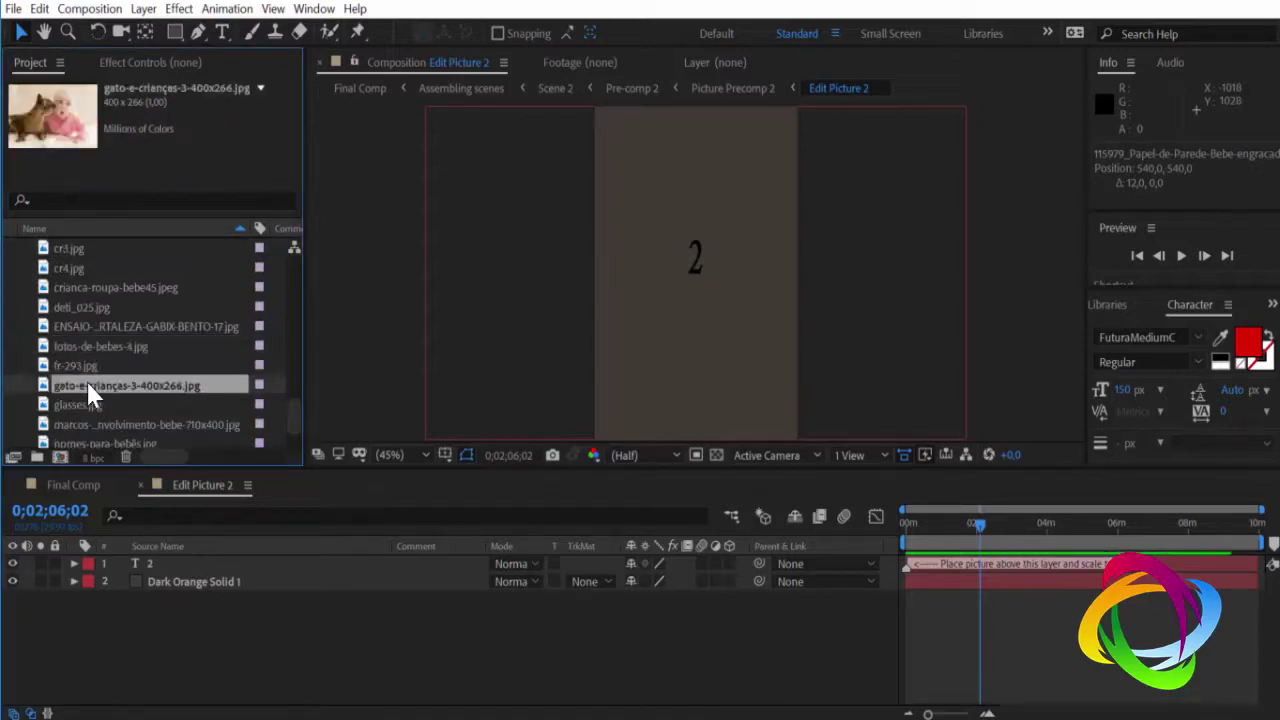
{"action": "left_click", "coordinate": [84, 405]}
{"action": "scroll", "coordinate": [85, 405], "scroll_direction": "down", "scroll_amount": 3}
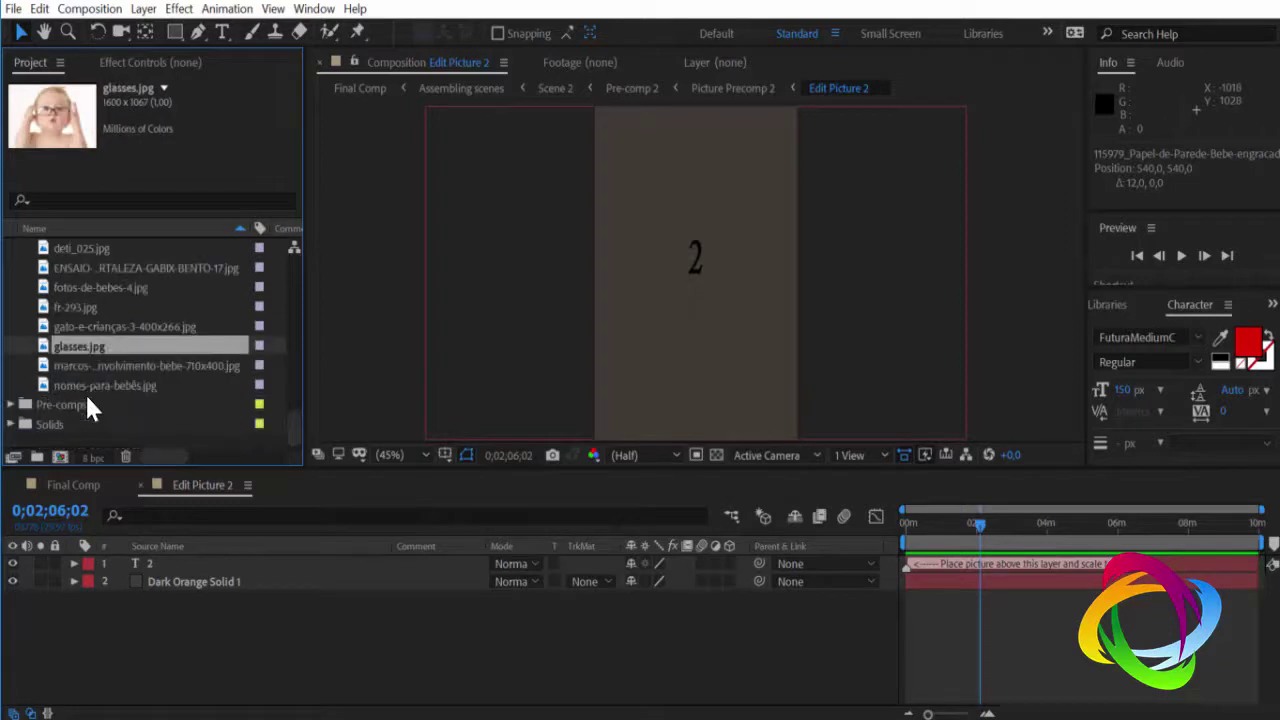
{"action": "left_click", "coordinate": [86, 385]}
{"action": "left_click", "coordinate": [92, 366]}
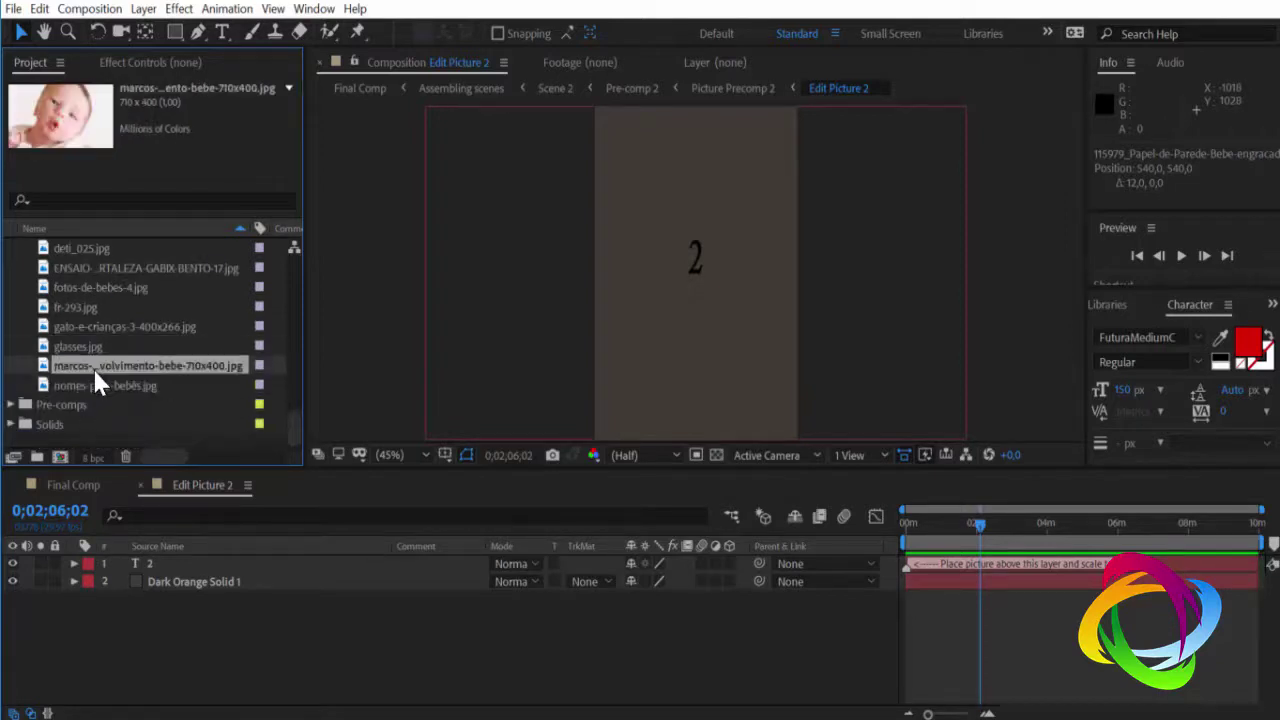
{"action": "scroll", "coordinate": [92, 368], "scroll_direction": "up", "scroll_amount": 5}
{"action": "scroll", "coordinate": [92, 368], "scroll_direction": "up", "scroll_amount": 5}
{"action": "scroll", "coordinate": [106, 300], "scroll_direction": "up", "scroll_amount": 3}
{"action": "left_click", "coordinate": [88, 328]}
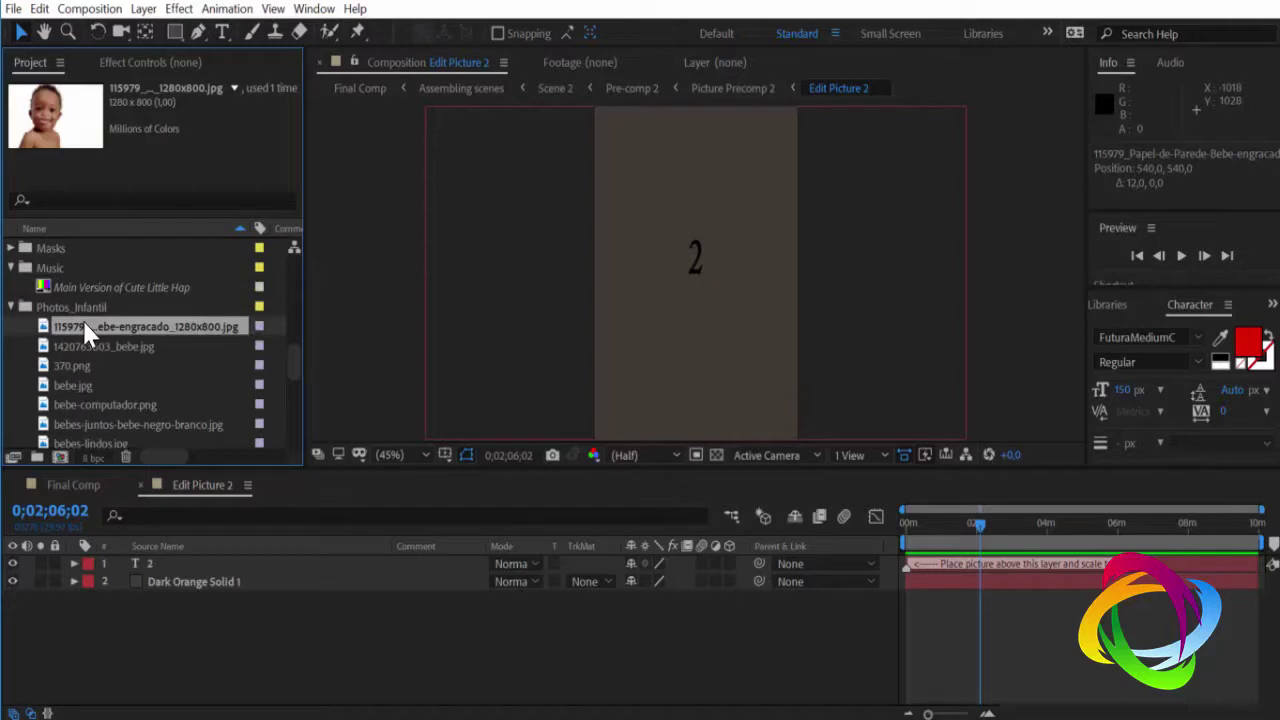
{"action": "left_click", "coordinate": [88, 346]}
{"action": "left_click", "coordinate": [80, 366]}
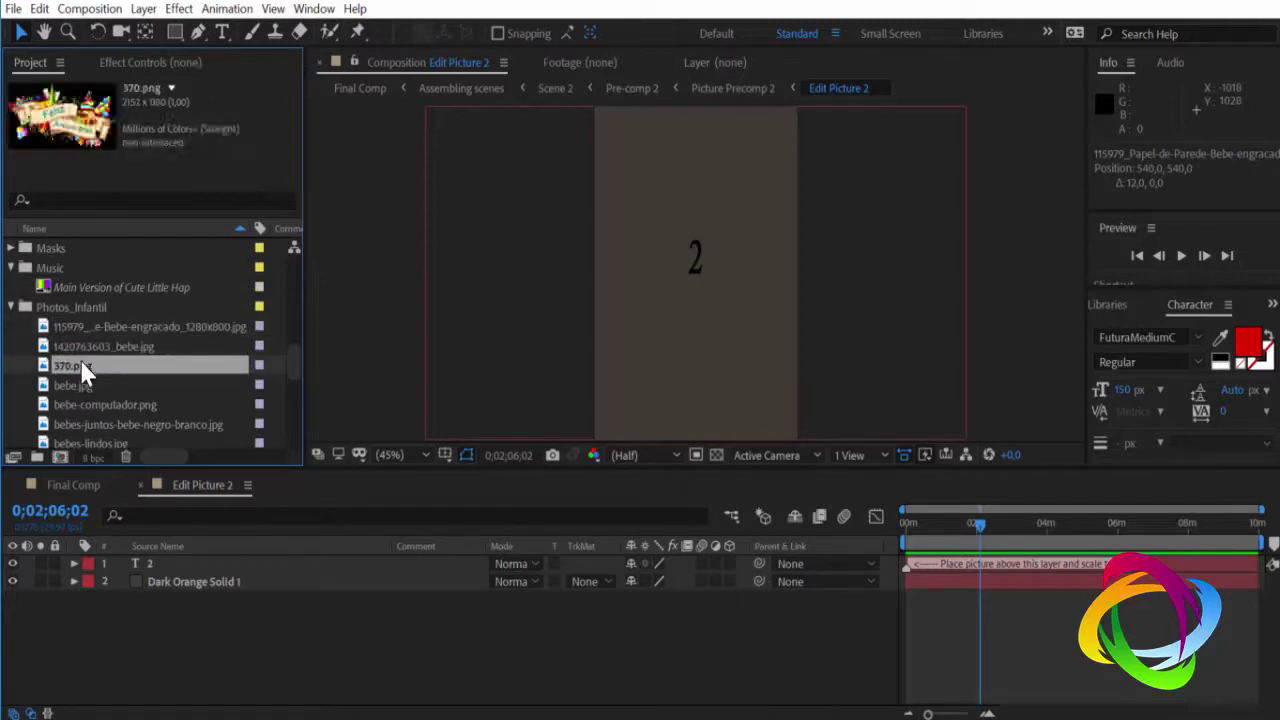
{"action": "left_click", "coordinate": [80, 384]}
Add bebe-computador.png, scale it to 172% and nudge it left to fit the frame.
{"action": "left_click_drag", "start_coordinate": [91, 405], "coordinate": [191, 557]}
{"action": "key", "text": "s"}
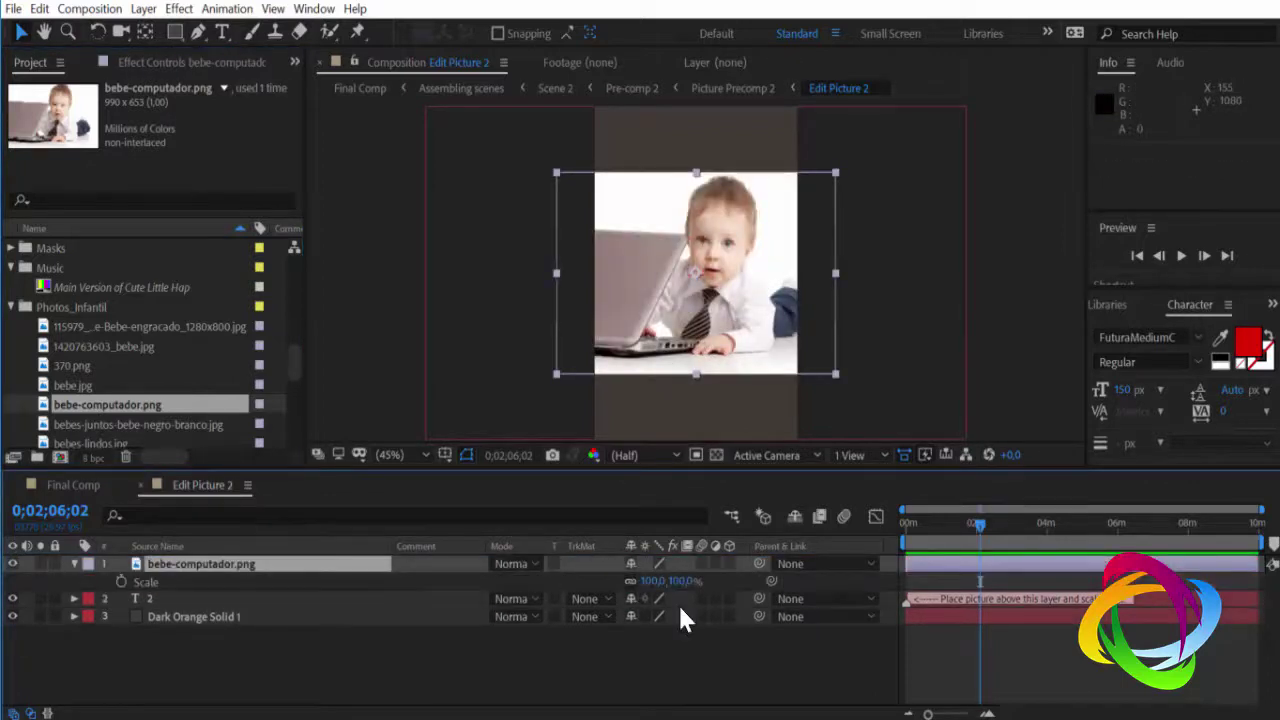
{"action": "left_click_drag", "start_coordinate": [680, 592], "coordinate": [759, 530]}
{"action": "scroll", "coordinate": [787, 334], "scroll_direction": "down", "scroll_amount": 2}
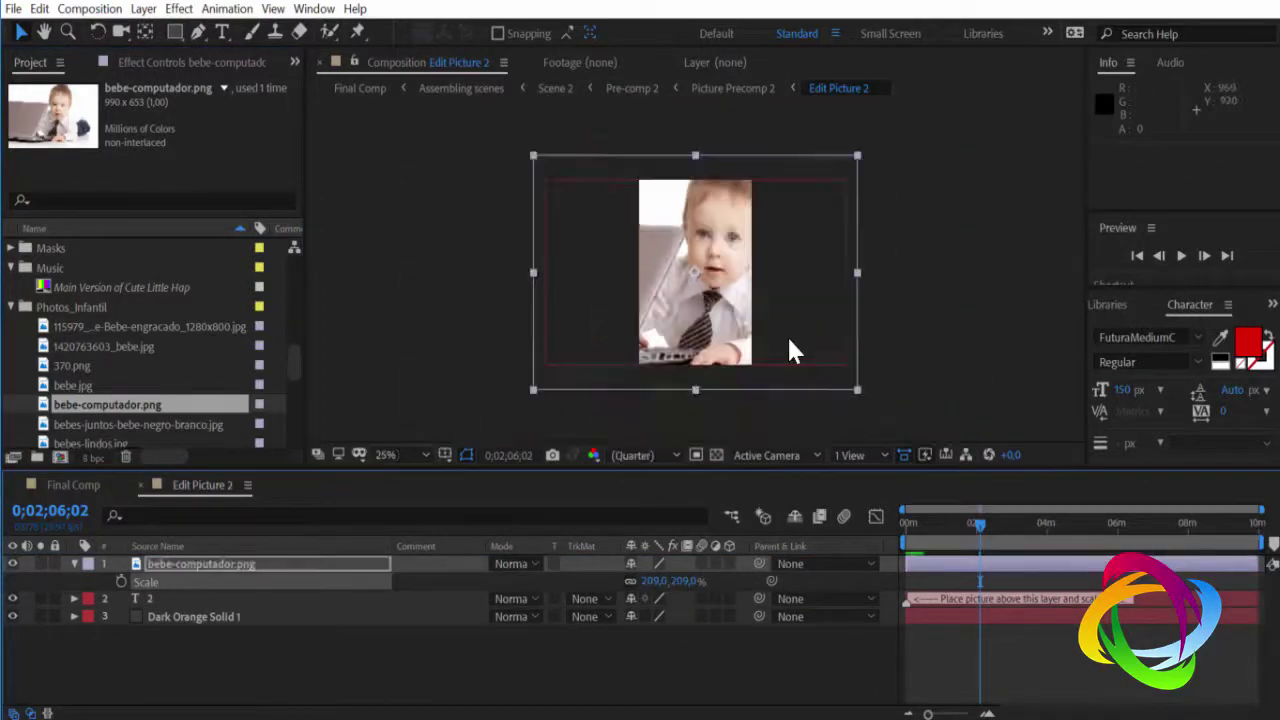
{"action": "left_click_drag", "start_coordinate": [668, 581], "coordinate": [648, 581]}
{"action": "left_click_drag", "start_coordinate": [757, 296], "coordinate": [748, 298]}
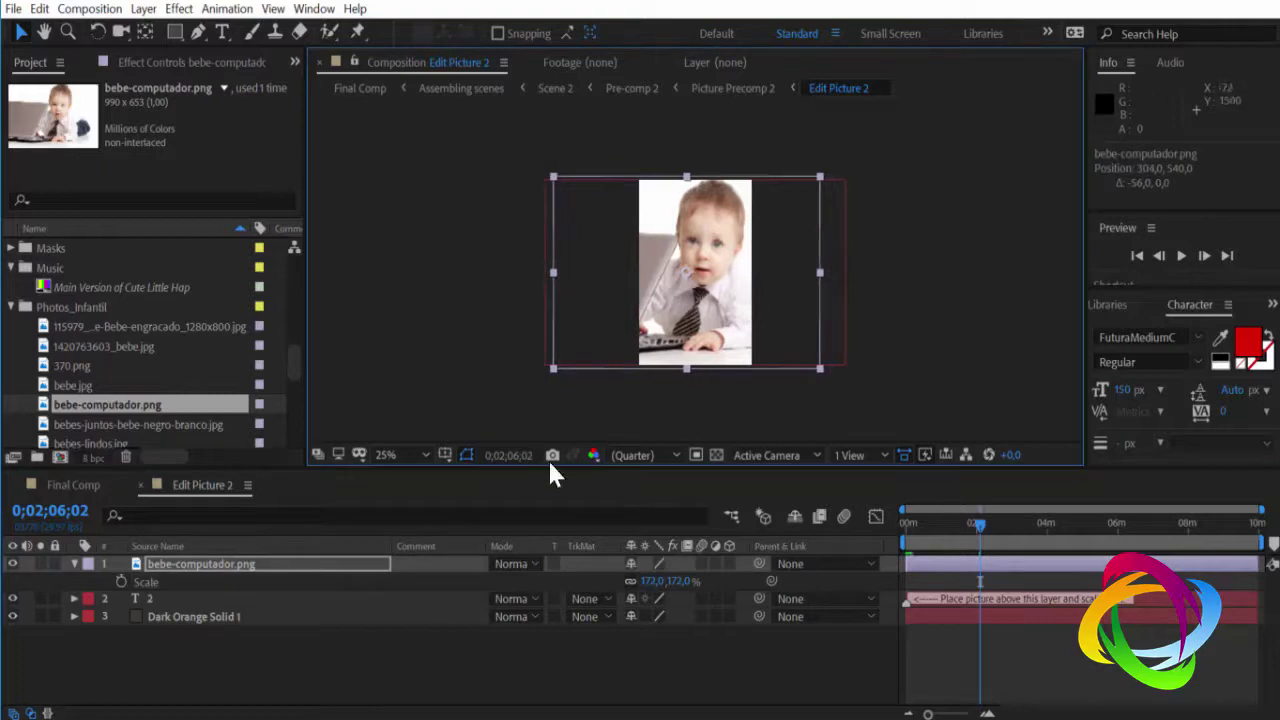
{"action": "left_click", "coordinate": [141, 485]}
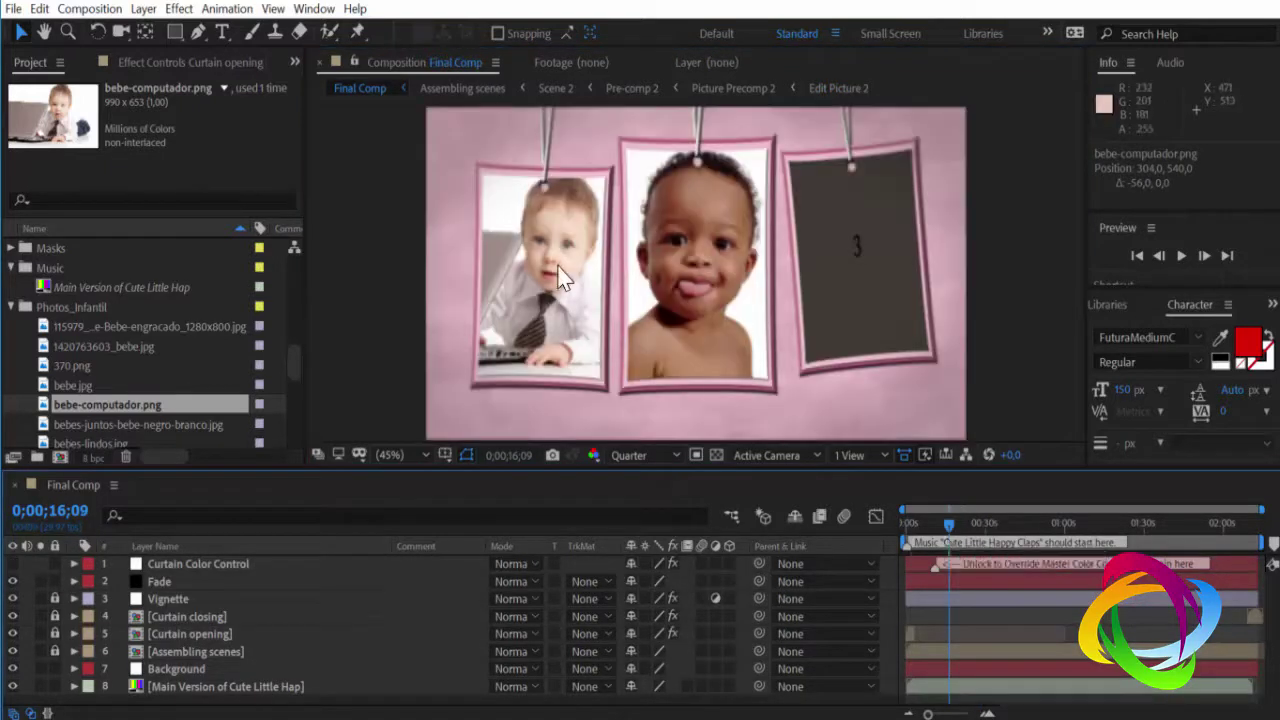
{"action": "left_click", "coordinate": [675, 456]}
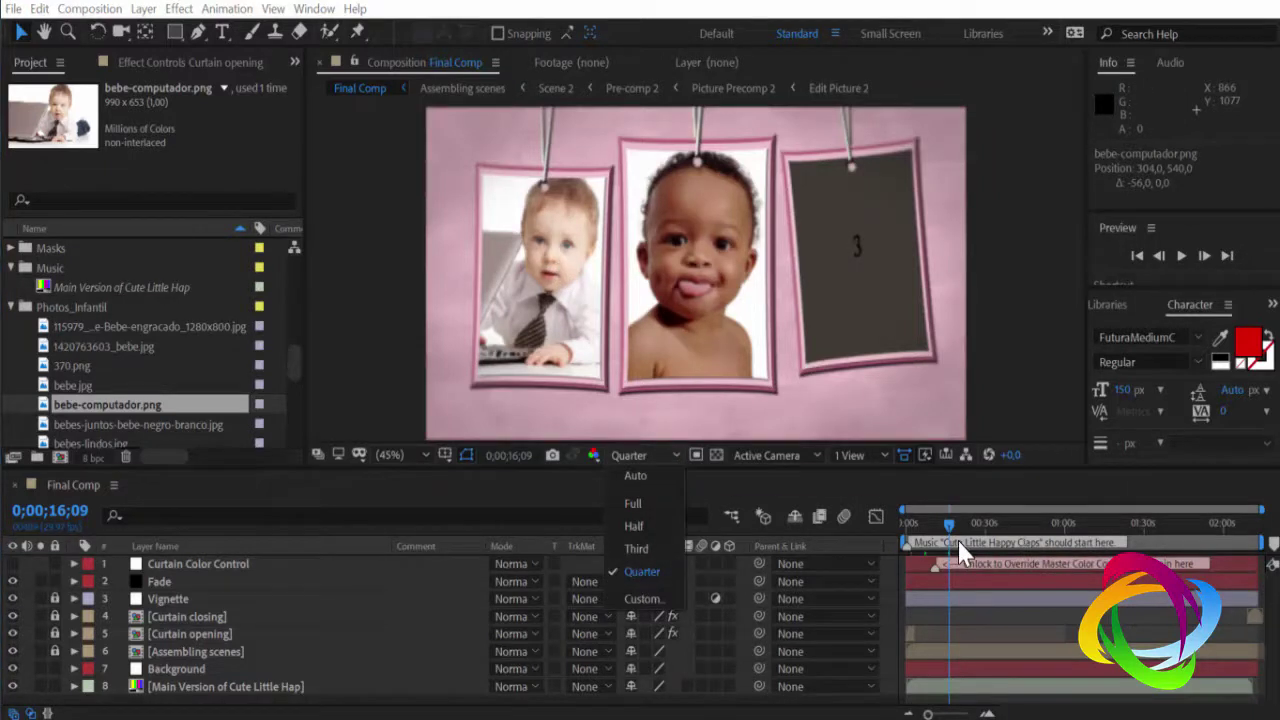
{"action": "left_click", "coordinate": [636, 571]}
{"action": "scroll", "coordinate": [111, 333], "scroll_direction": "up", "scroll_amount": 10}
{"action": "scroll", "coordinate": [109, 320], "scroll_direction": "up", "scroll_amount": 5}
{"action": "scroll", "coordinate": [110, 317], "scroll_direction": "down", "scroll_amount": 2}
{"action": "scroll", "coordinate": [114, 325], "scroll_direction": "up", "scroll_amount": 2}
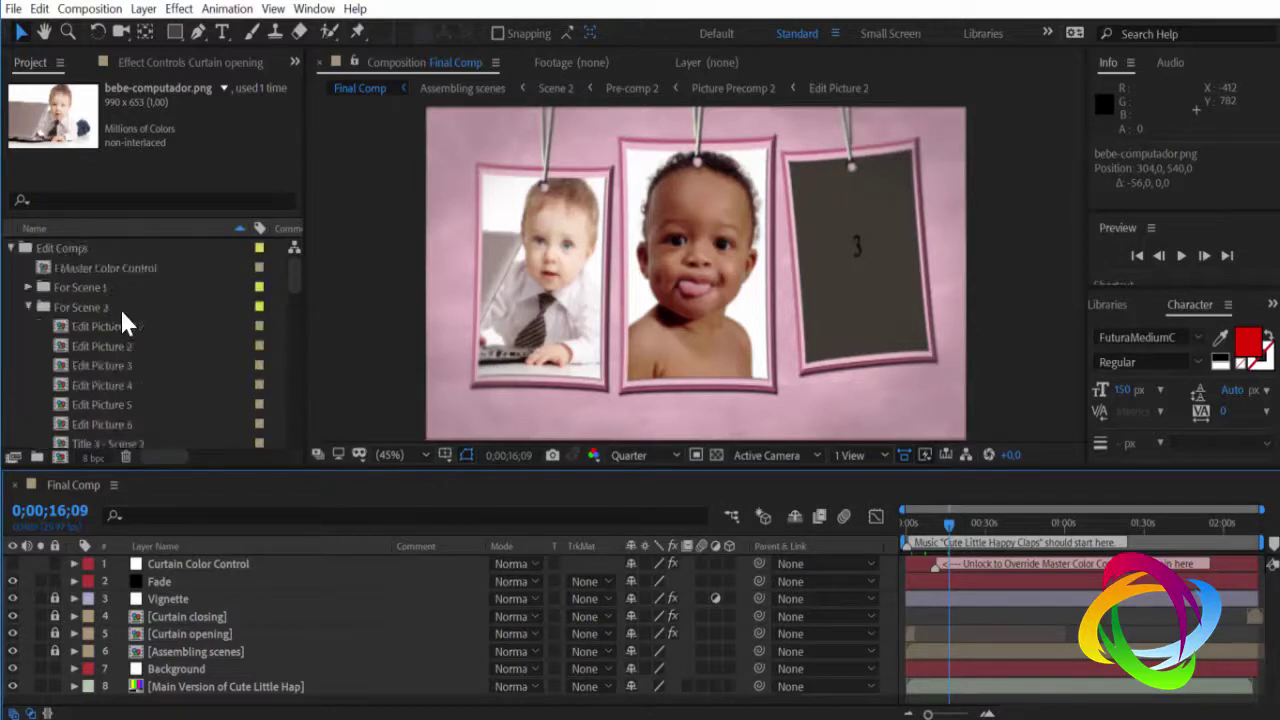
{"action": "double_click", "coordinate": [114, 364]}
{"action": "left_click", "coordinate": [932, 537]}
{"action": "scroll", "coordinate": [91, 373], "scroll_direction": "down", "scroll_amount": 2}
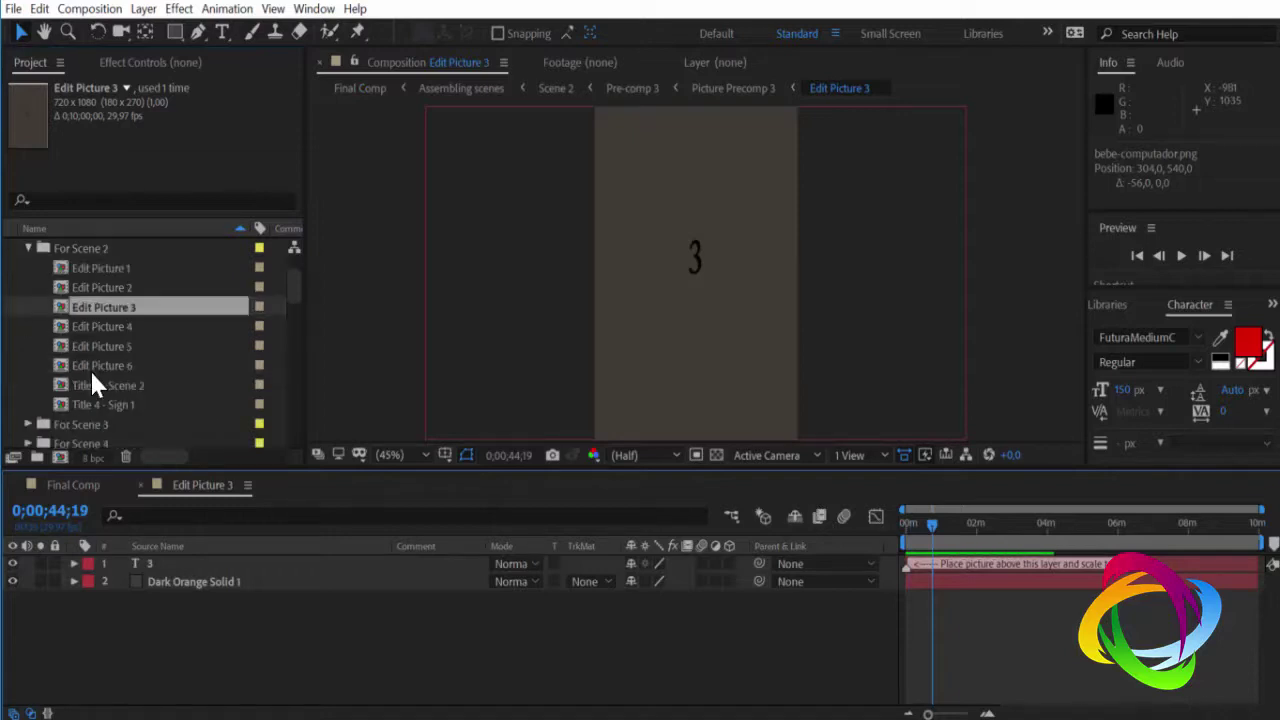
{"action": "double_click", "coordinate": [118, 362]}
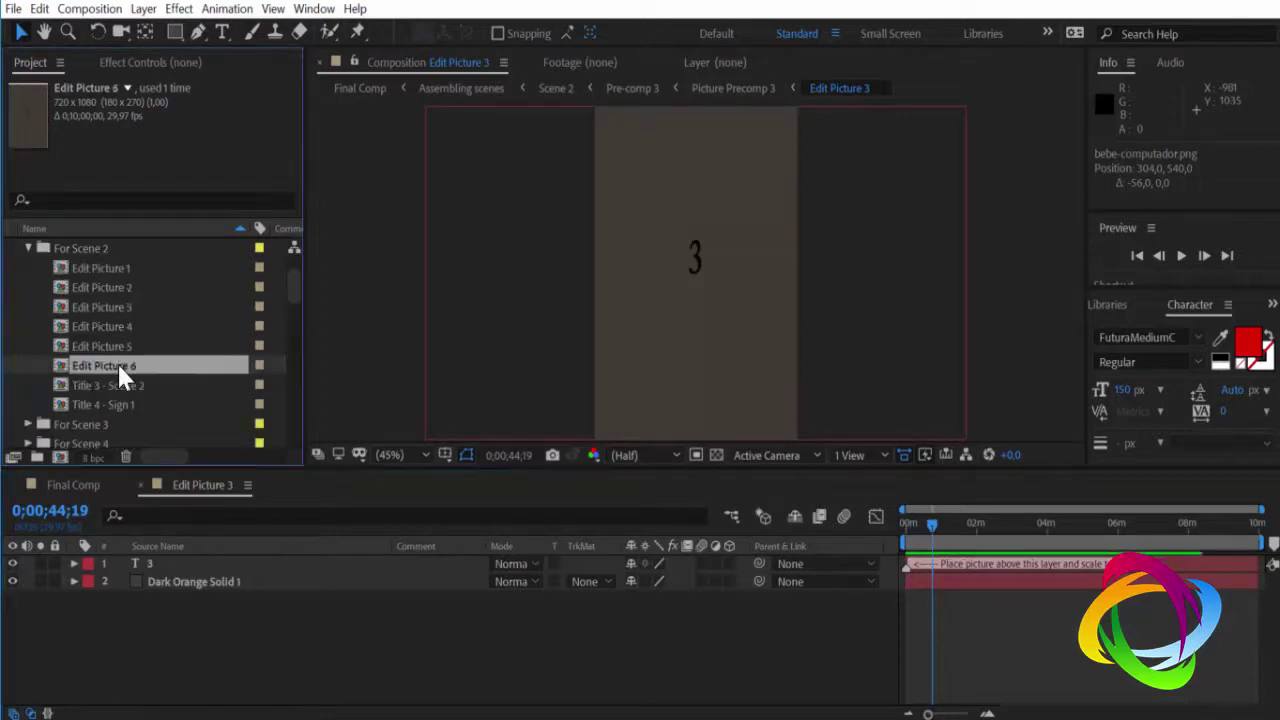
{"action": "left_click", "coordinate": [955, 520]}
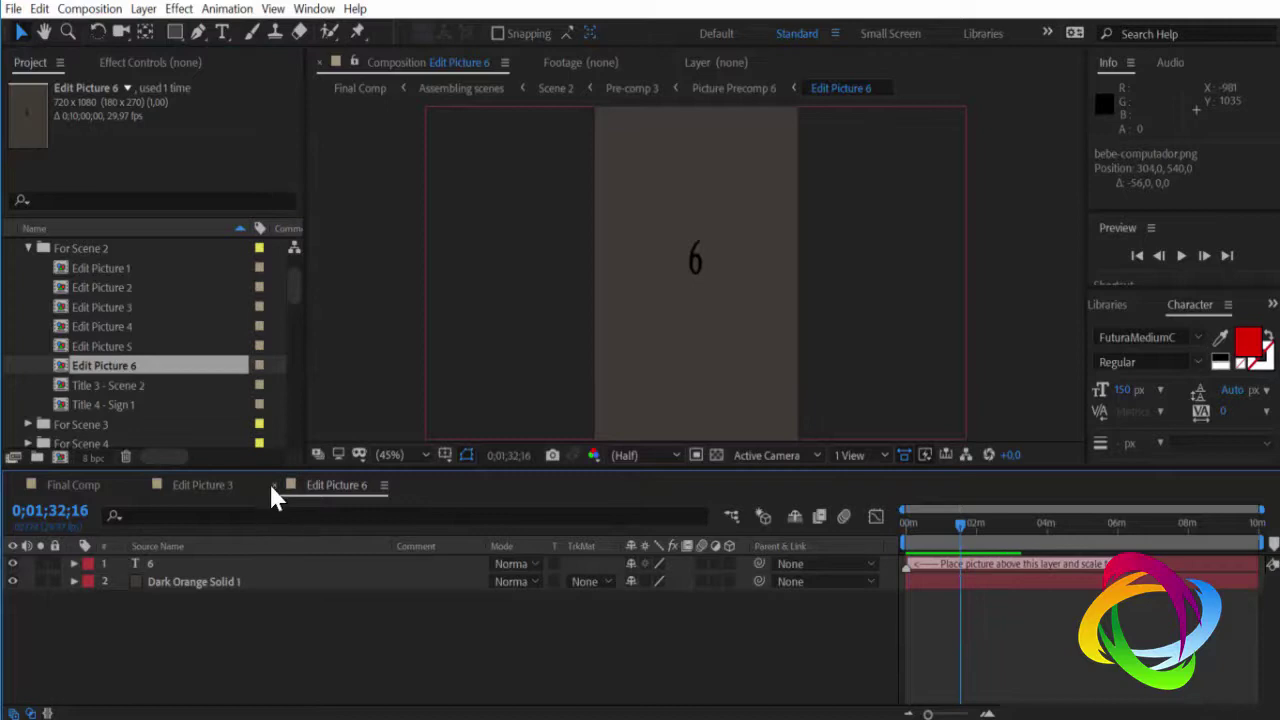
{"action": "left_click", "coordinate": [270, 482]}
{"action": "left_click", "coordinate": [139, 479]}
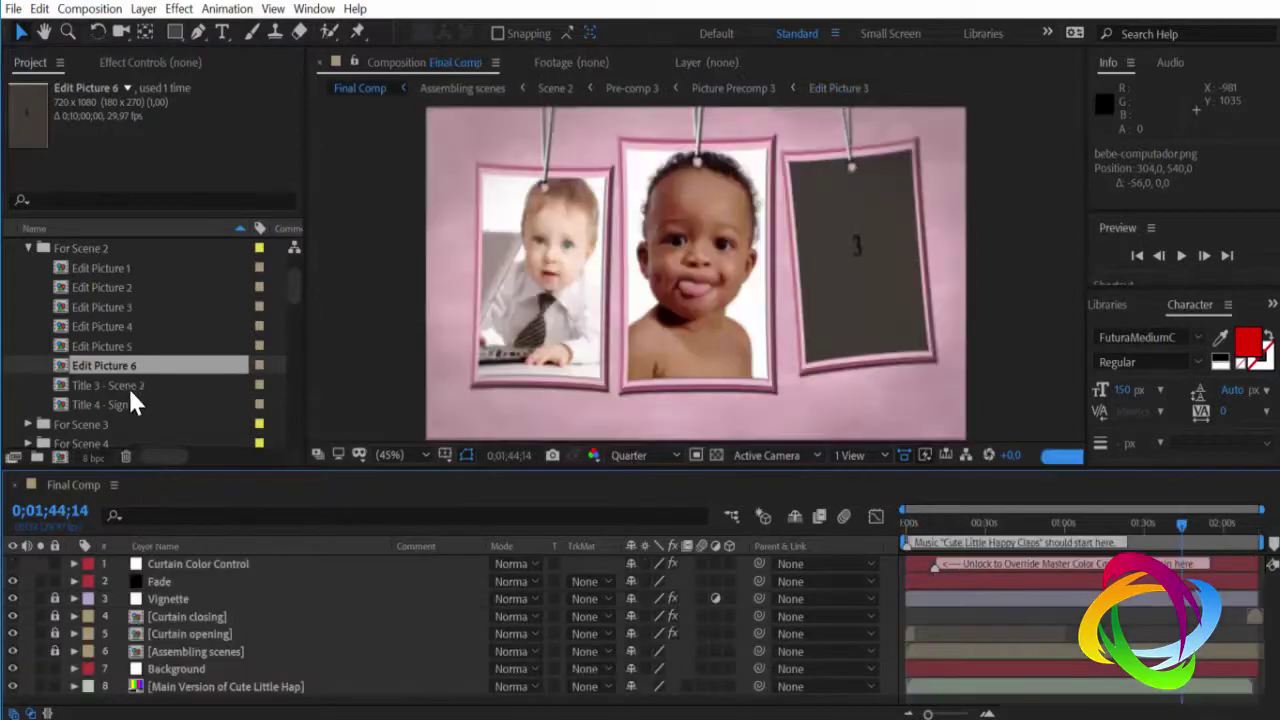
{"action": "left_click", "coordinate": [118, 388]}
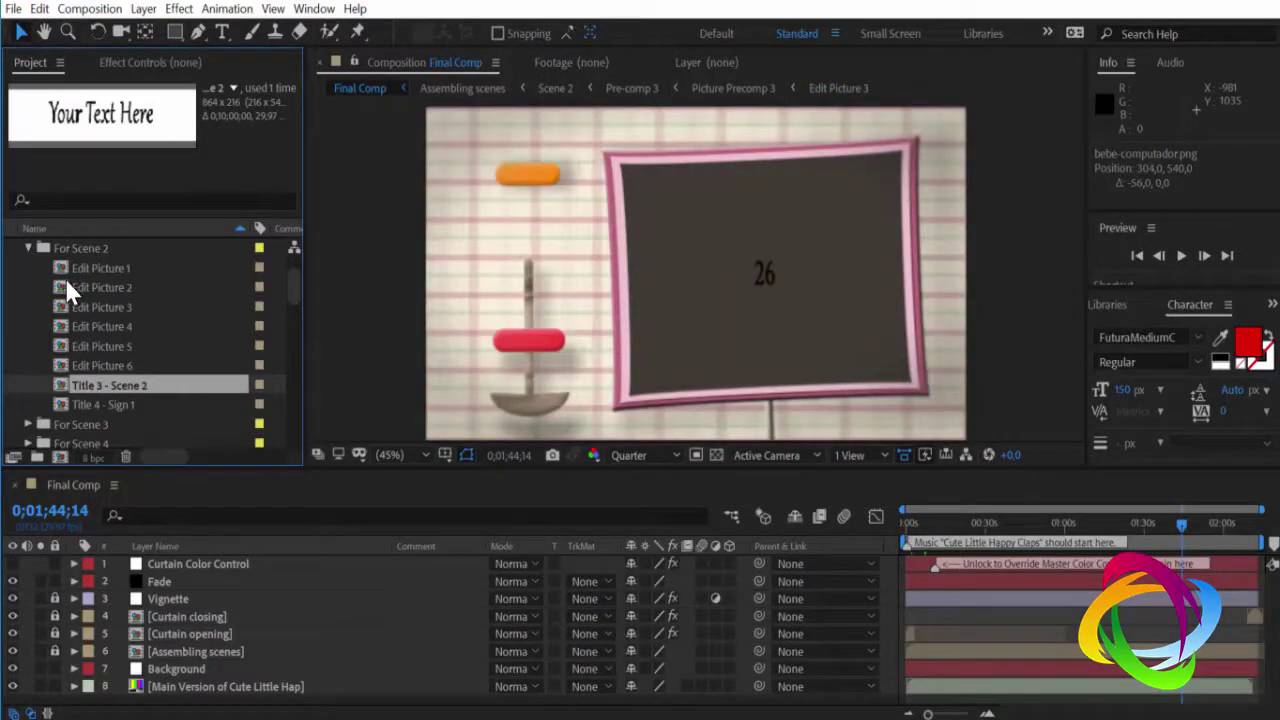
{"action": "left_click", "coordinate": [80, 250]}
Replace 'Your Text Here' in Title 3 - Scene 2 with 'Minahs recordações', fixing typos.
{"action": "double_click", "coordinate": [102, 386]}
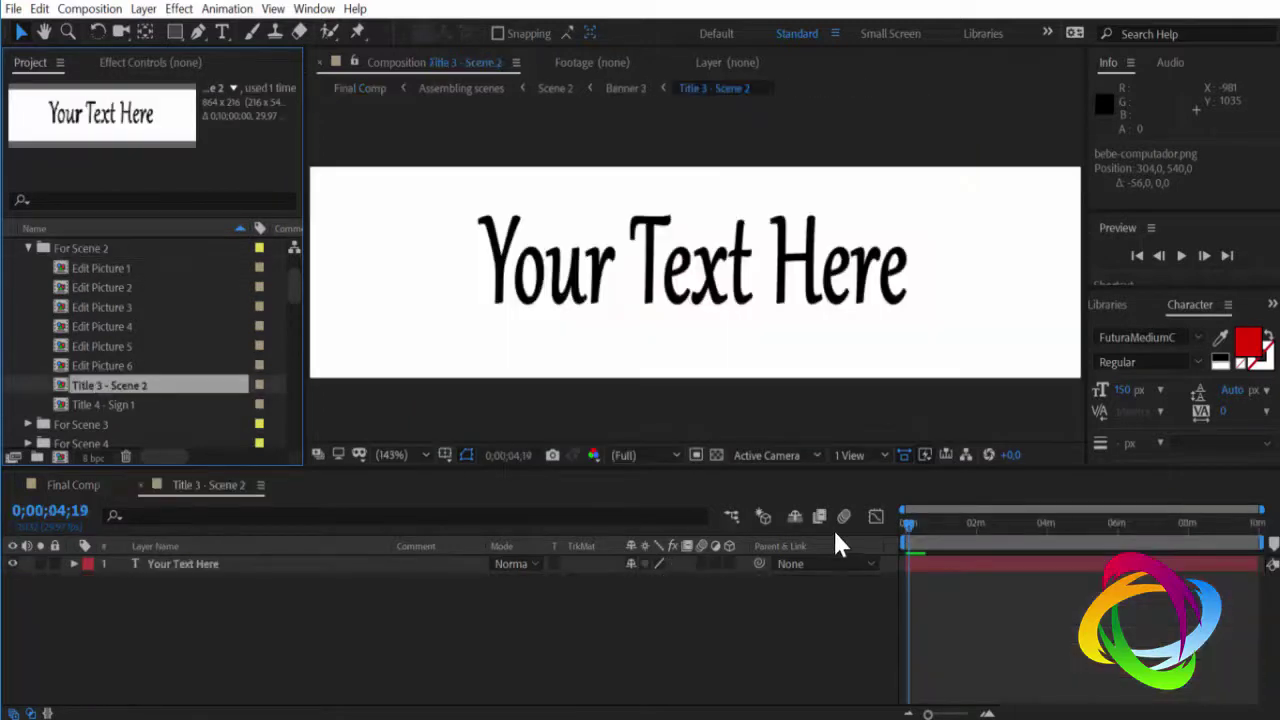
{"action": "left_click", "coordinate": [954, 524]}
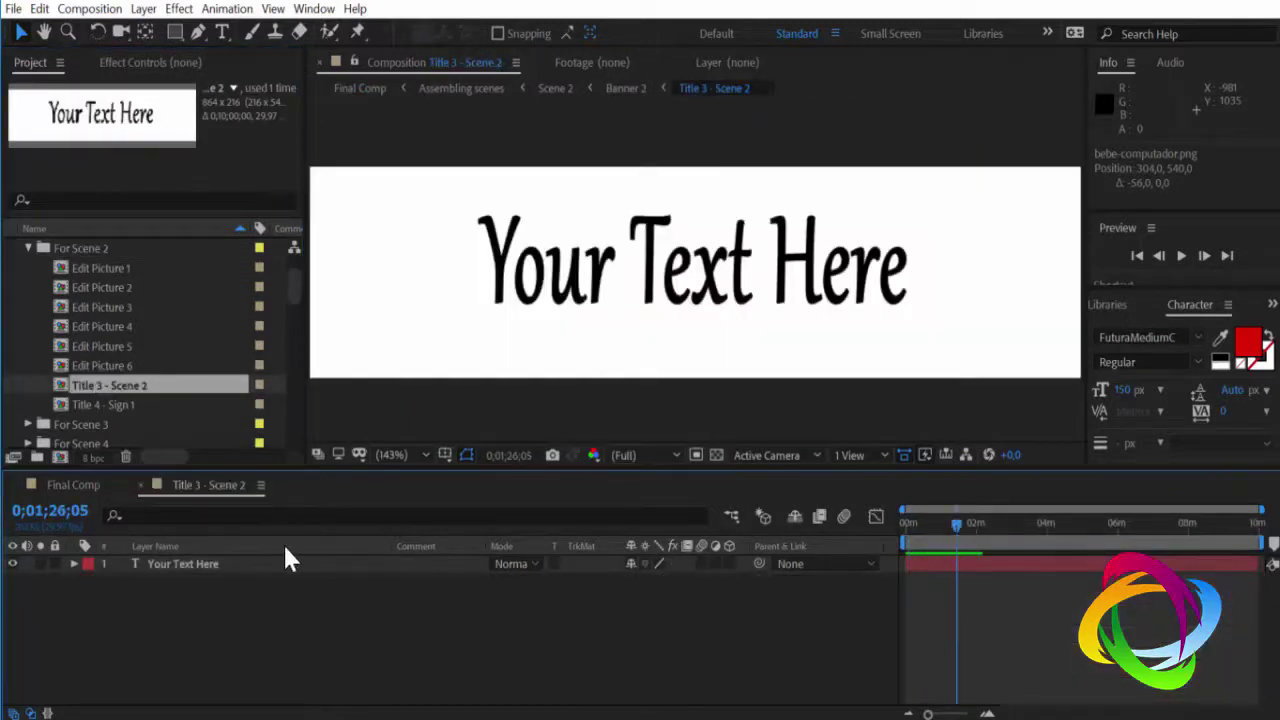
{"action": "double_click", "coordinate": [206, 563]}
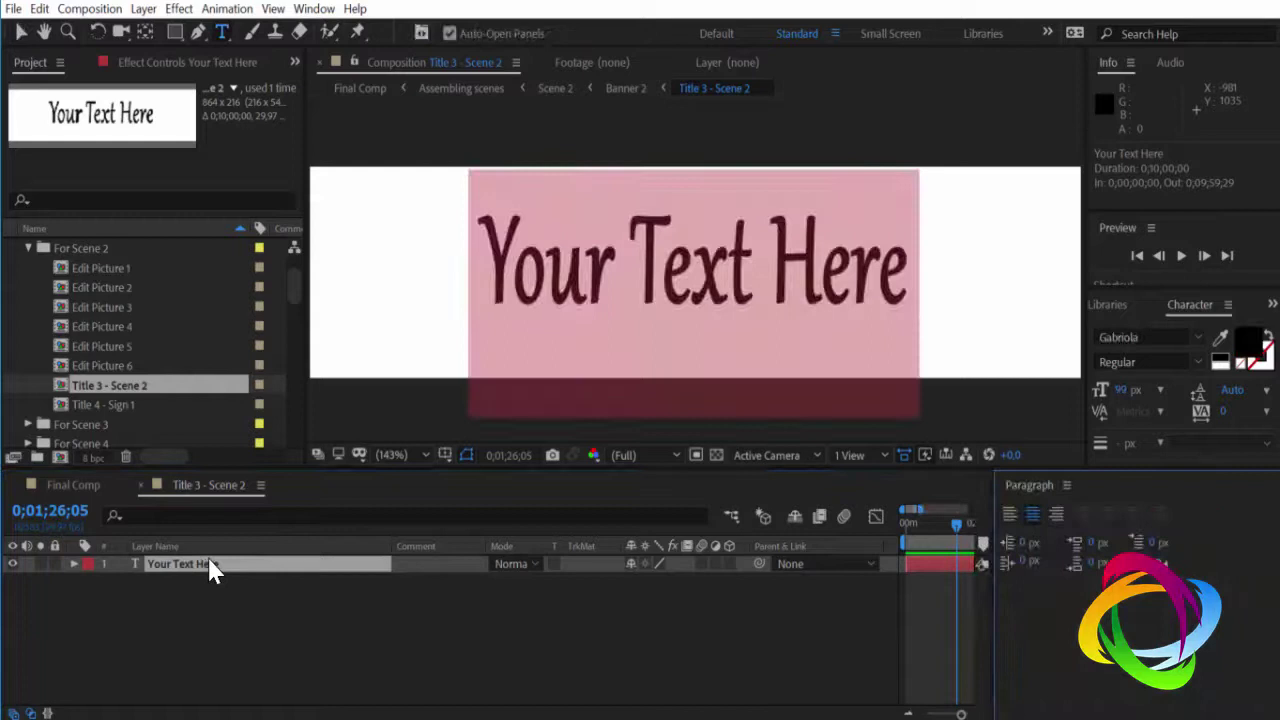
{"action": "type", "text": "Minahs"}
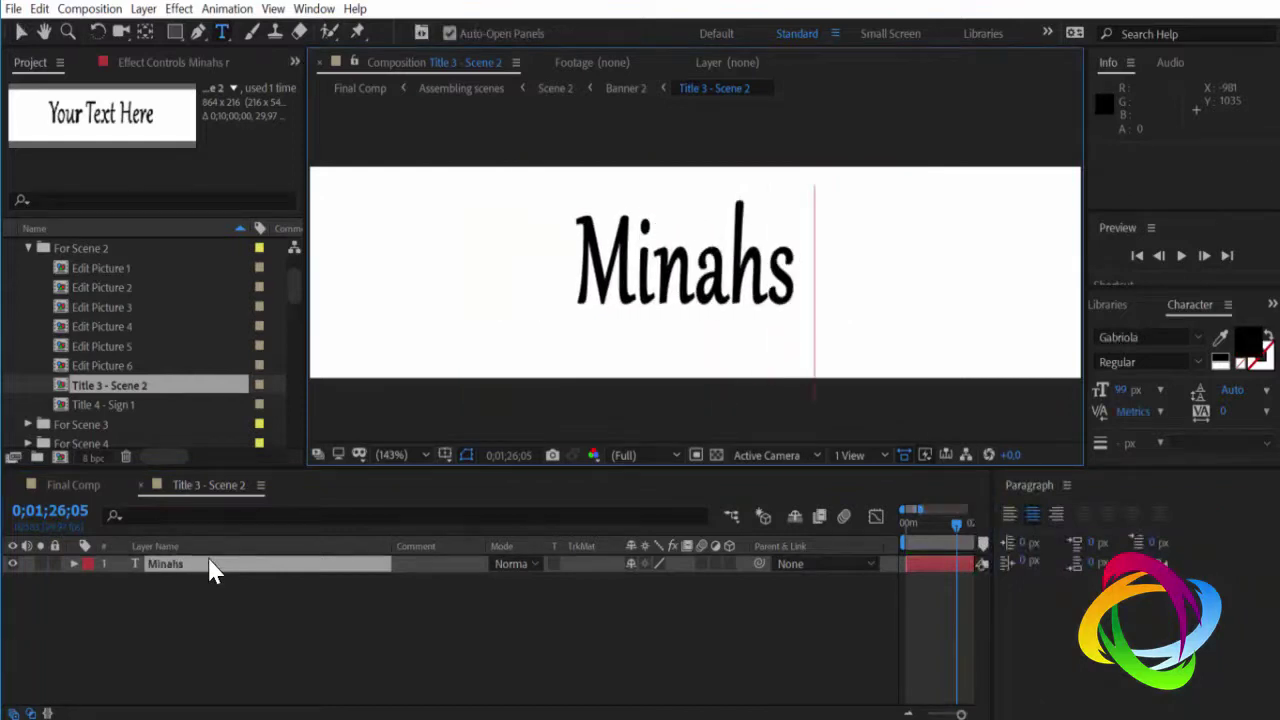
{"action": "type", "text": " rec"}
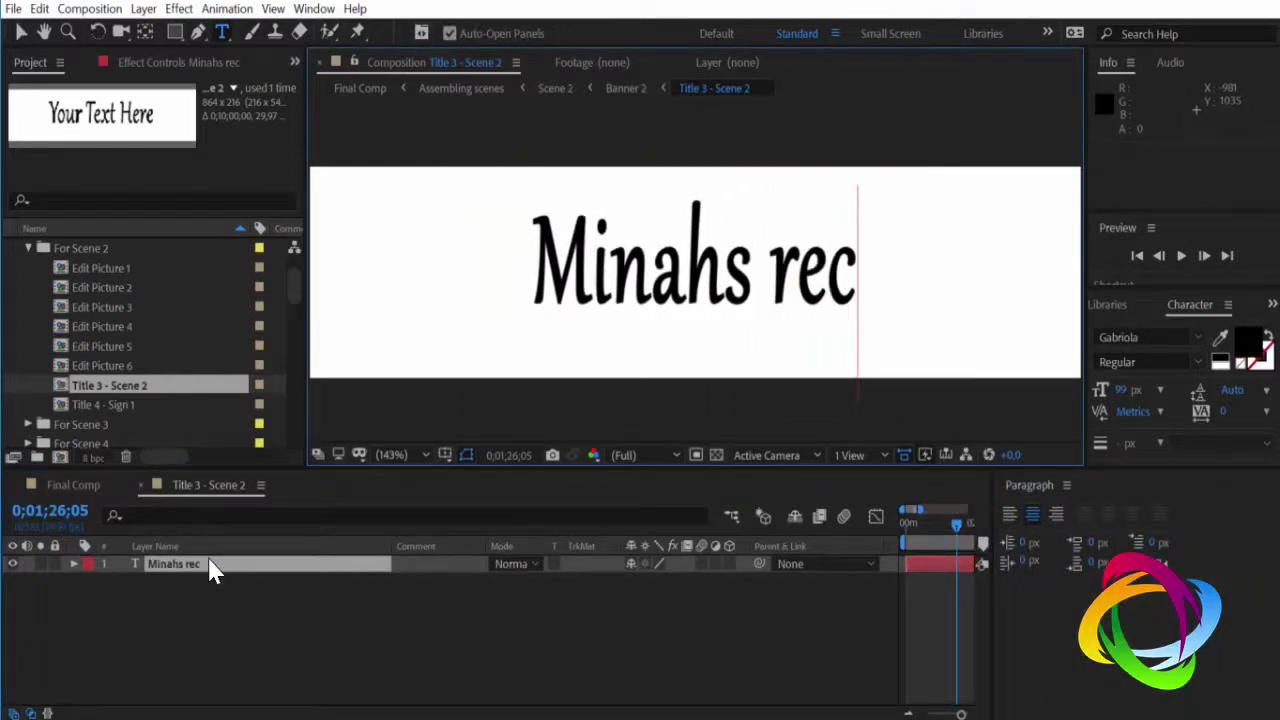
{"action": "type", "text": "r"}
{"action": "key", "text": "BackSpace"}
{"action": "type", "text": "ordaçõ"}
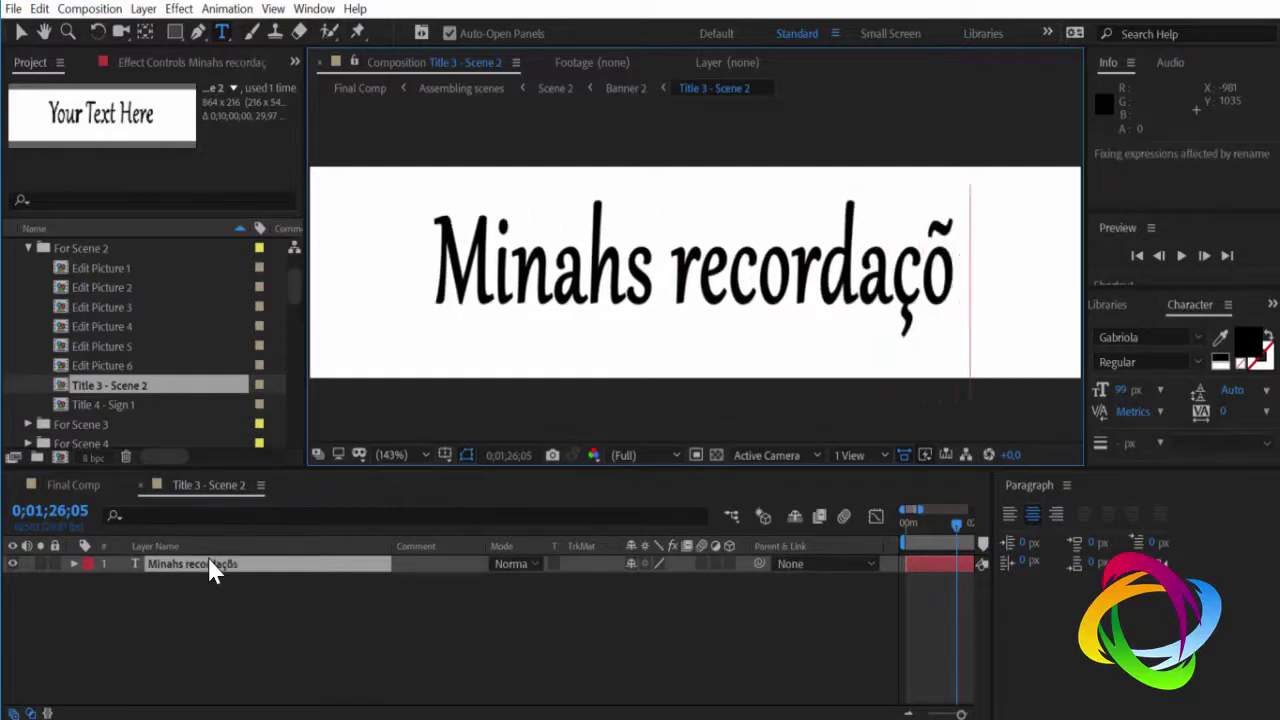
{"action": "type", "text": "s"}
{"action": "key", "text": "BackSpace"}
{"action": "type", "text": "e"}
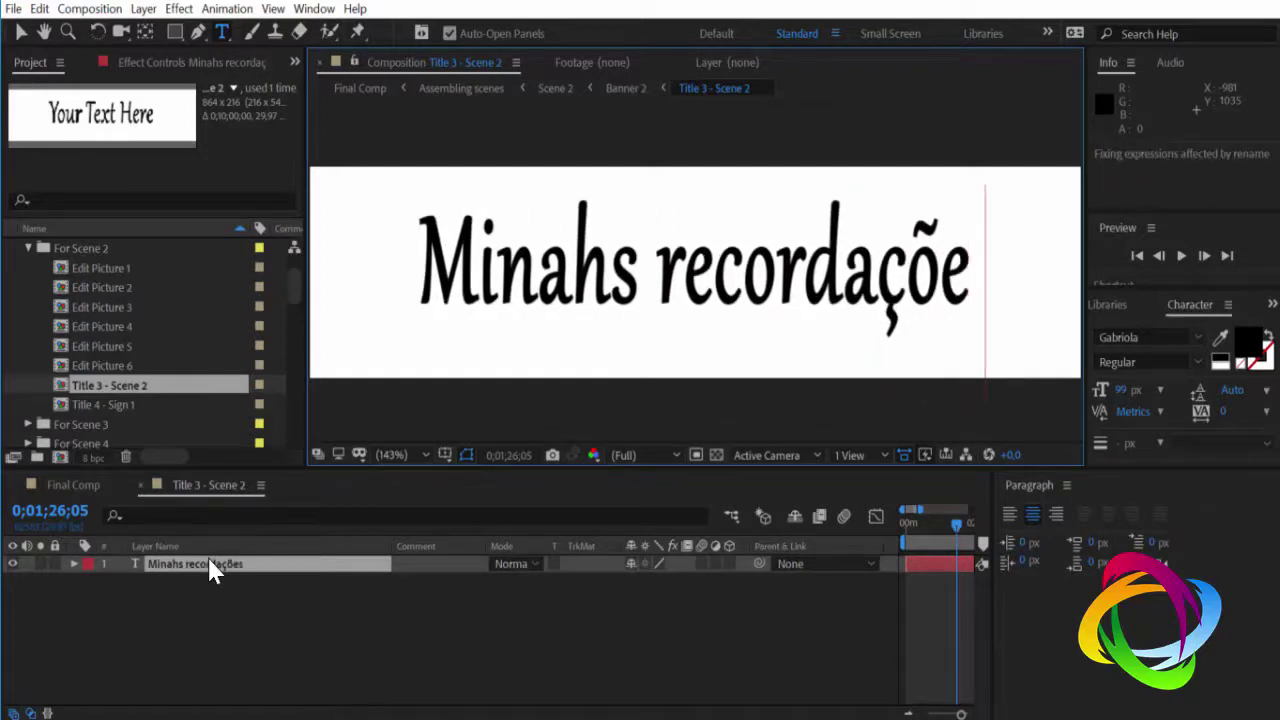
{"action": "type", "text": "s"}
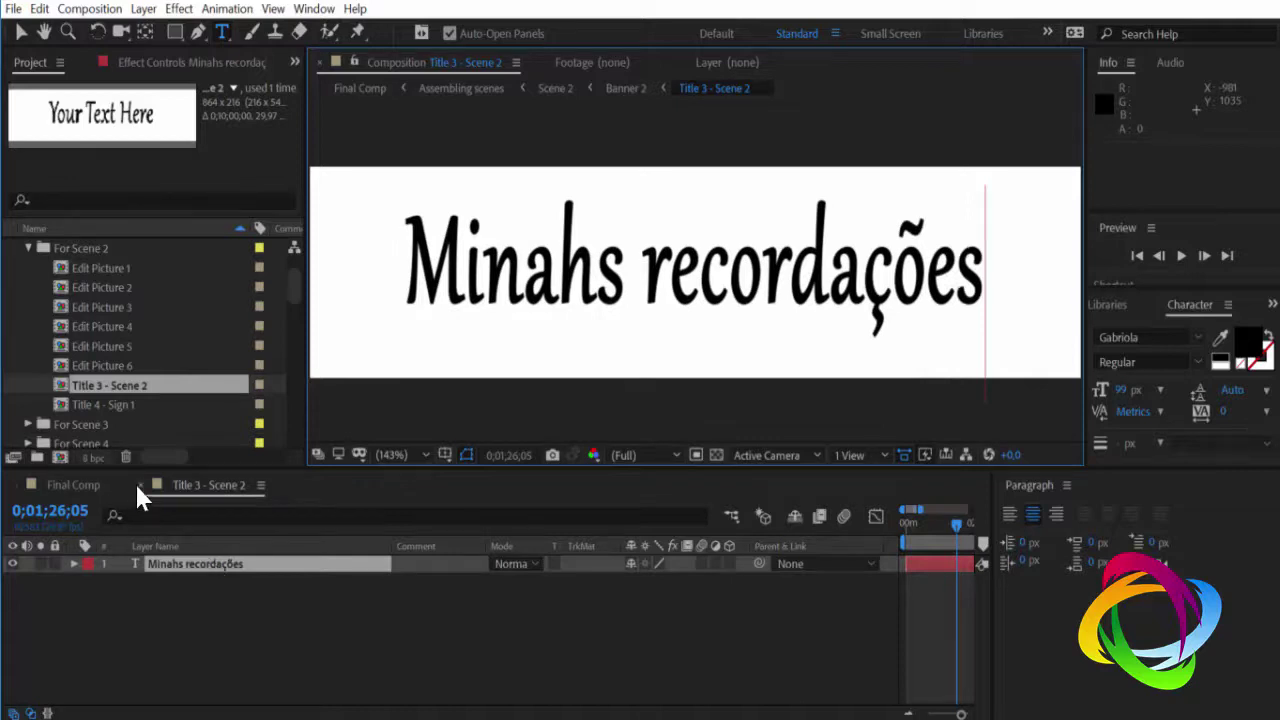
{"action": "left_click", "coordinate": [139, 484]}
{"action": "left_click", "coordinate": [126, 408]}
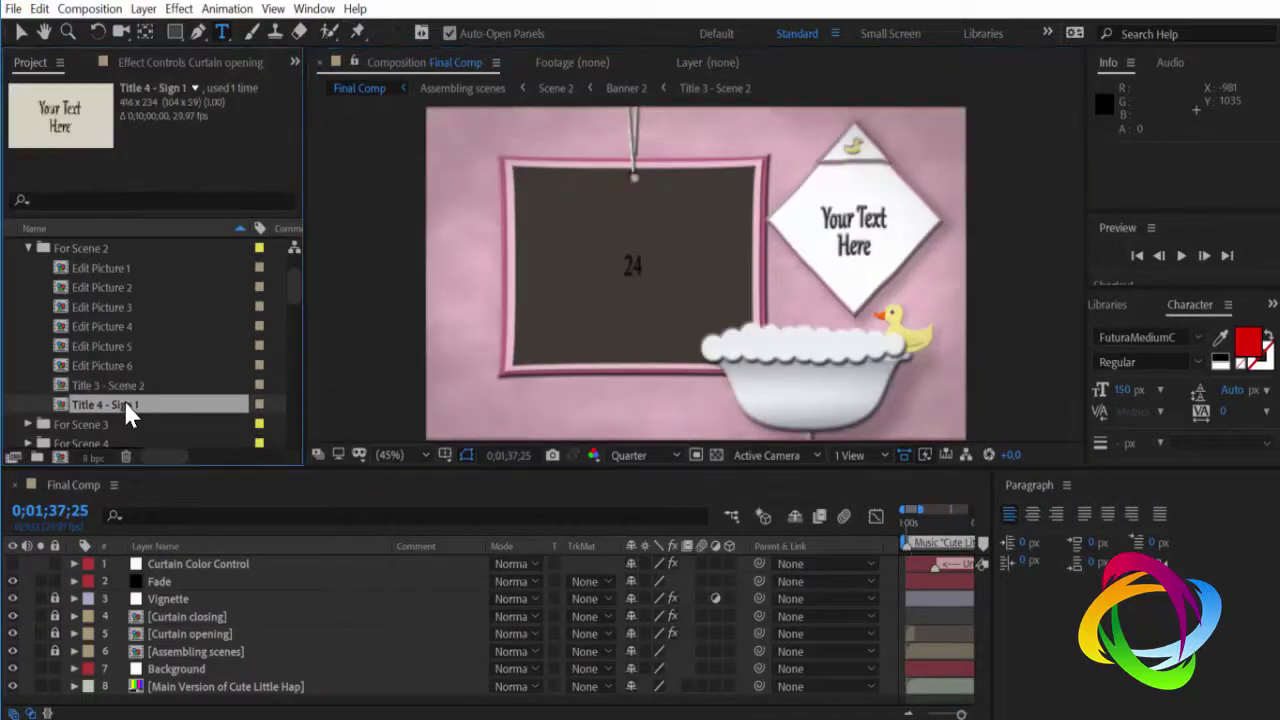
Inspect the Title 4 - Sign 1 text, leaving it unchanged.
{"action": "double_click", "coordinate": [127, 408]}
{"action": "left_click", "coordinate": [218, 566]}
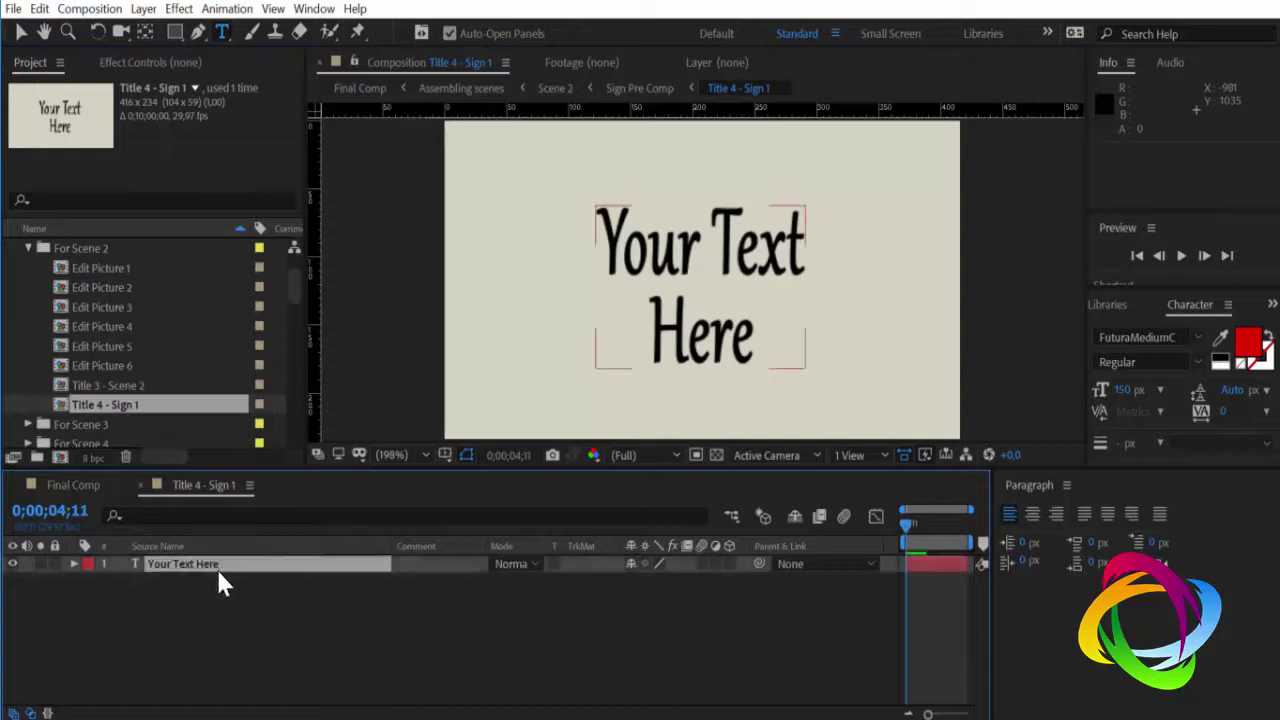
{"action": "double_click", "coordinate": [216, 566]}
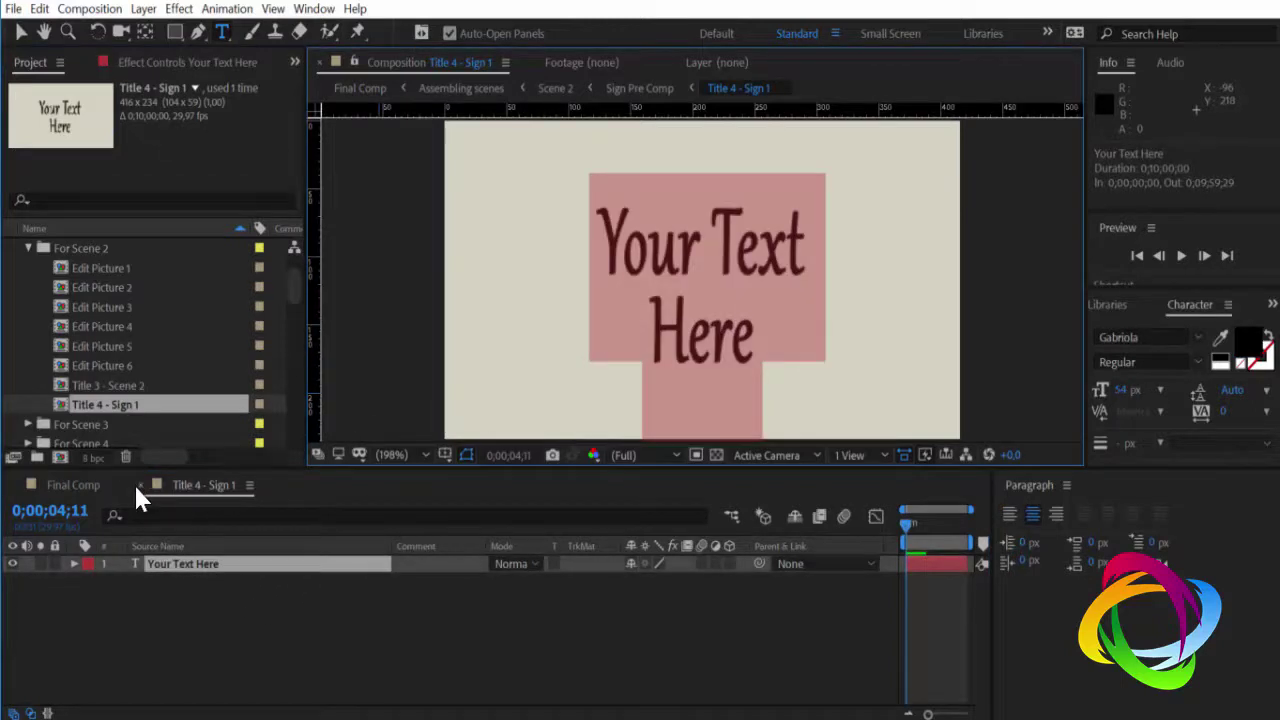
{"action": "left_click", "coordinate": [140, 484]}
Collapse For Scene 2, expand For Scene 3 and look through Edit Picture 7–10.
{"action": "left_click", "coordinate": [29, 248]}
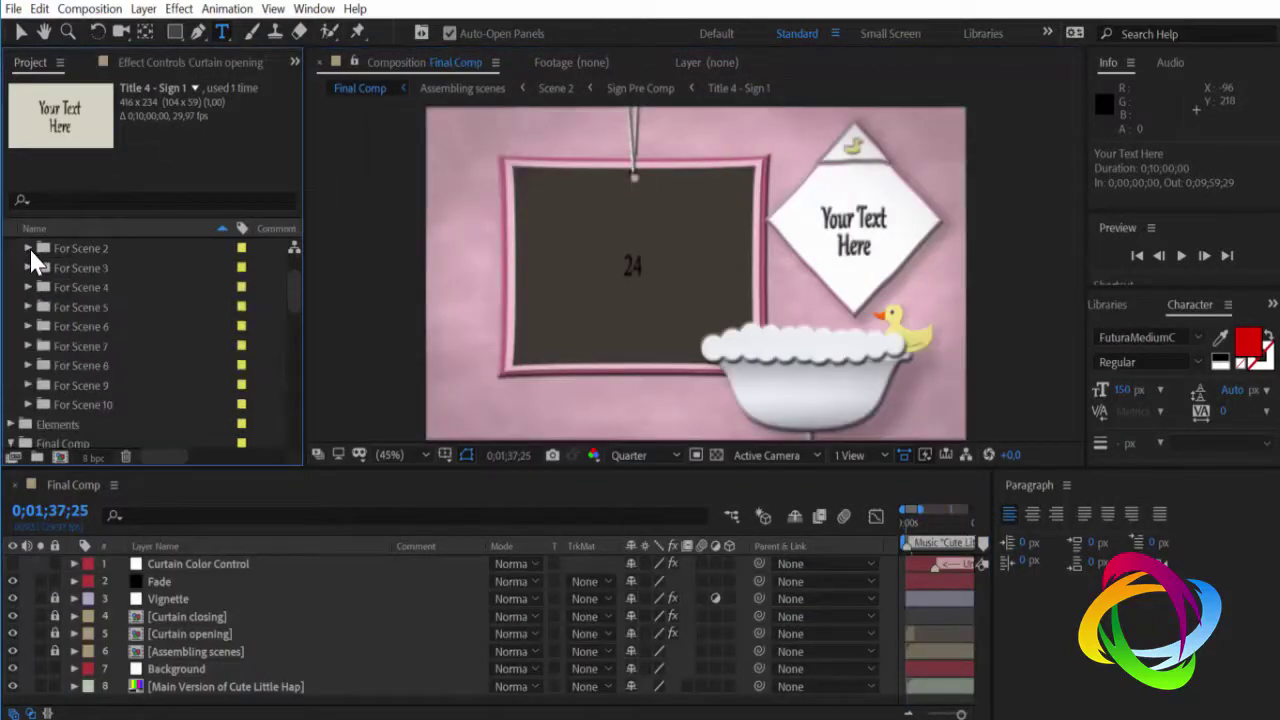
{"action": "left_click", "coordinate": [28, 268]}
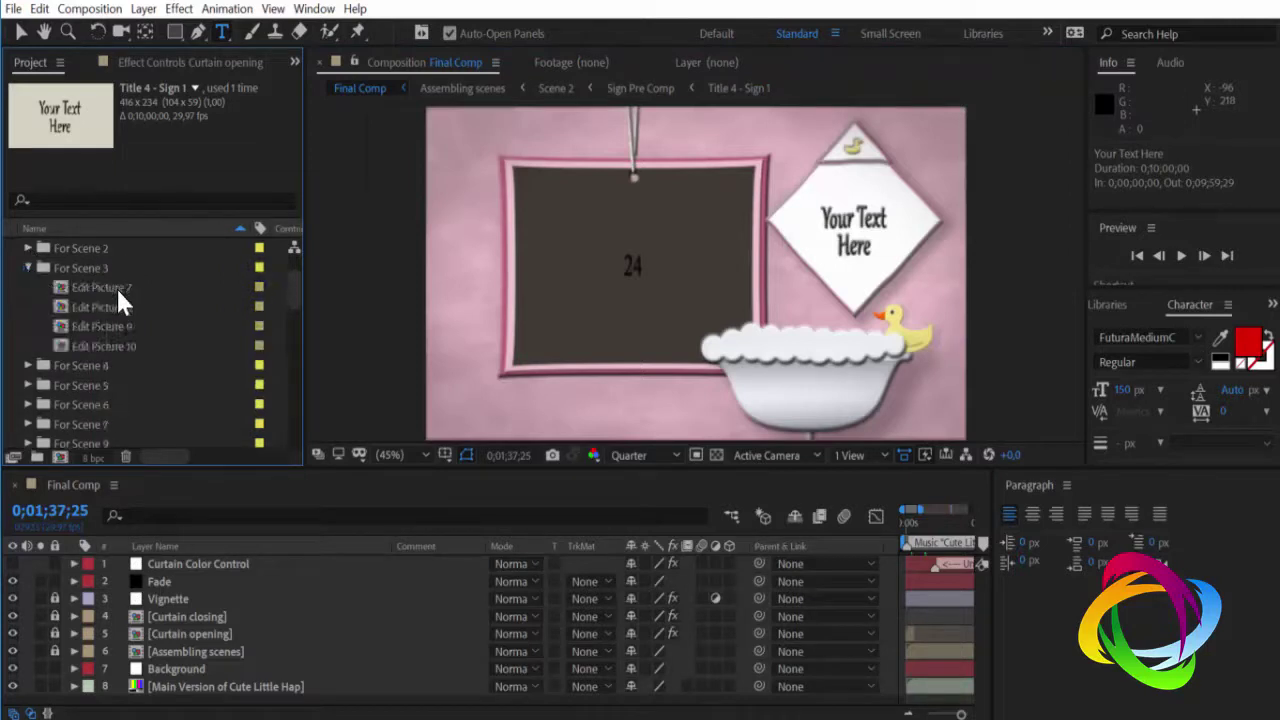
{"action": "left_click", "coordinate": [115, 287]}
{"action": "left_click", "coordinate": [117, 305]}
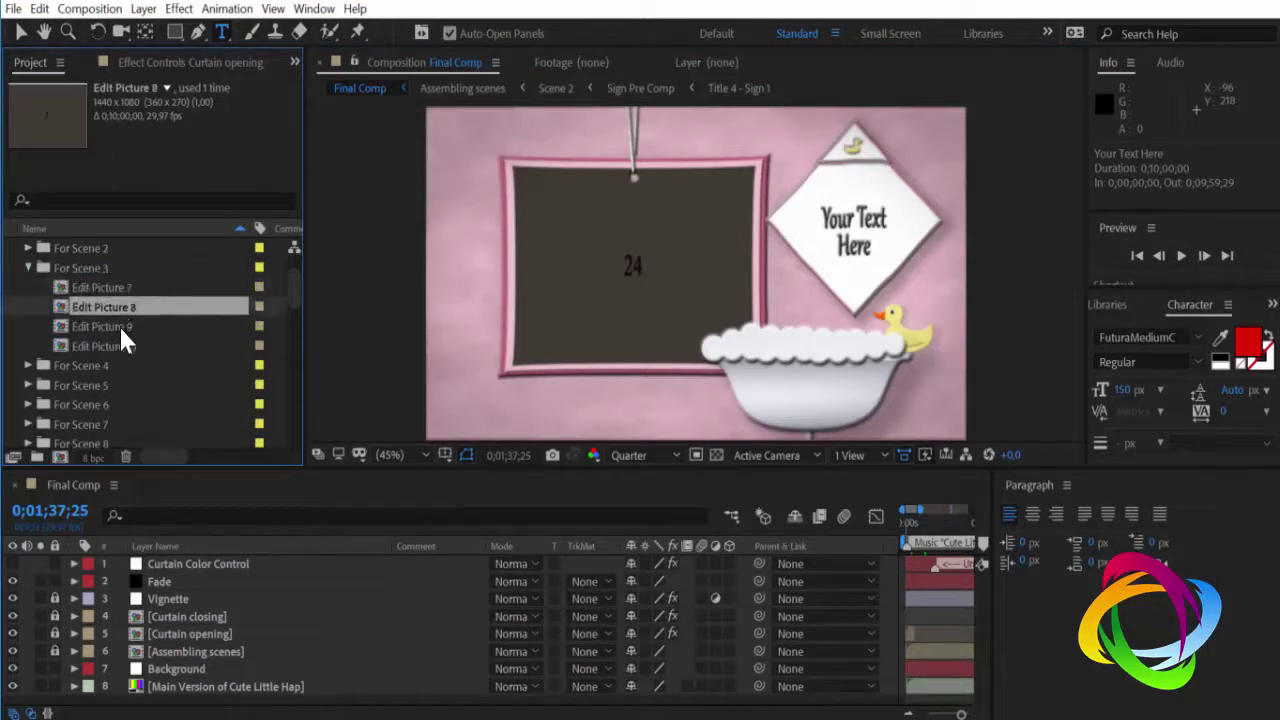
{"action": "left_click", "coordinate": [119, 326]}
{"action": "left_click", "coordinate": [121, 346]}
{"action": "left_click", "coordinate": [117, 288]}
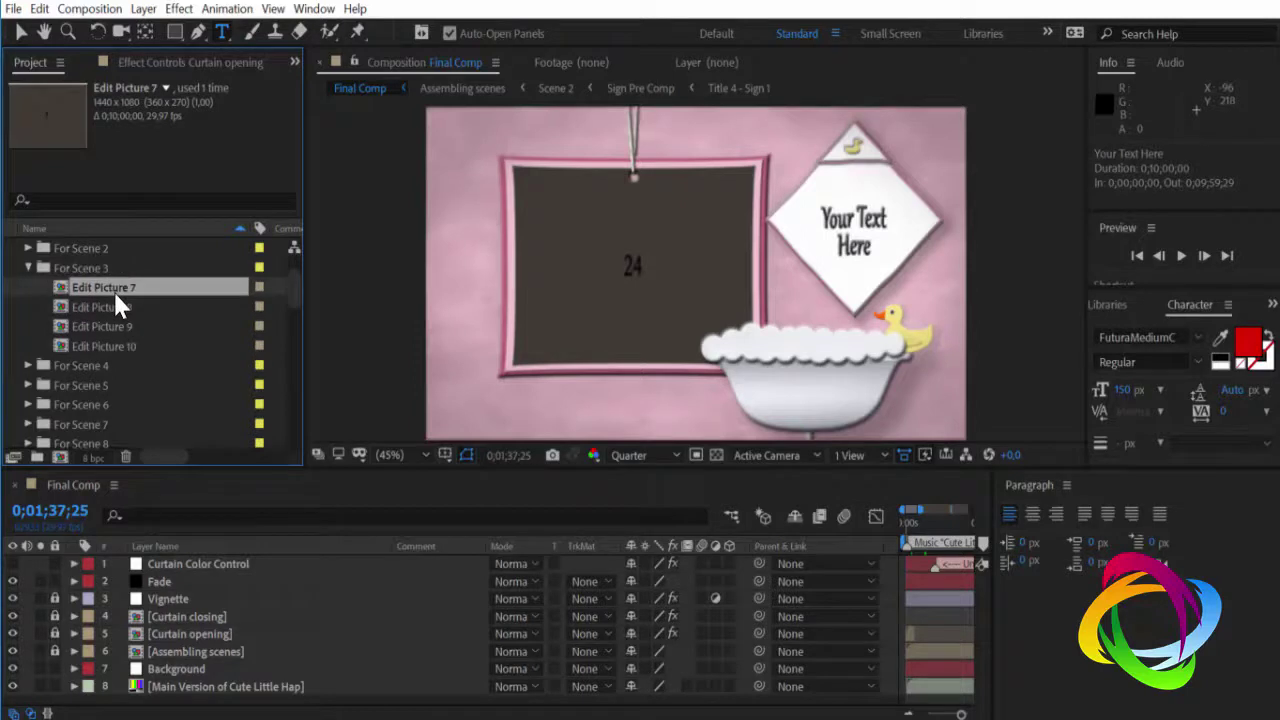
Place glasses.jpg above the 7 placeholder layer in Edit Picture 7.
{"action": "double_click", "coordinate": [115, 287]}
{"action": "left_click", "coordinate": [1064, 485]}
{"action": "left_click", "coordinate": [1045, 489]}
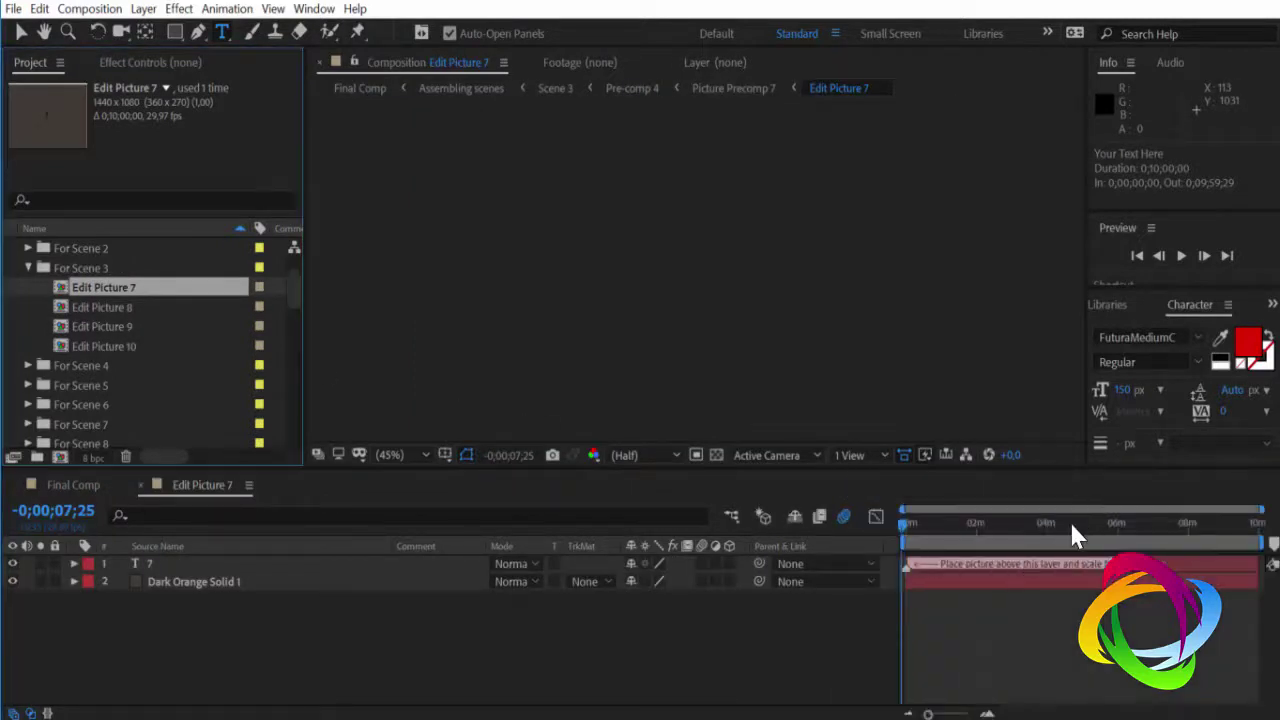
{"action": "left_click", "coordinate": [1072, 526]}
{"action": "key", "text": "v"}
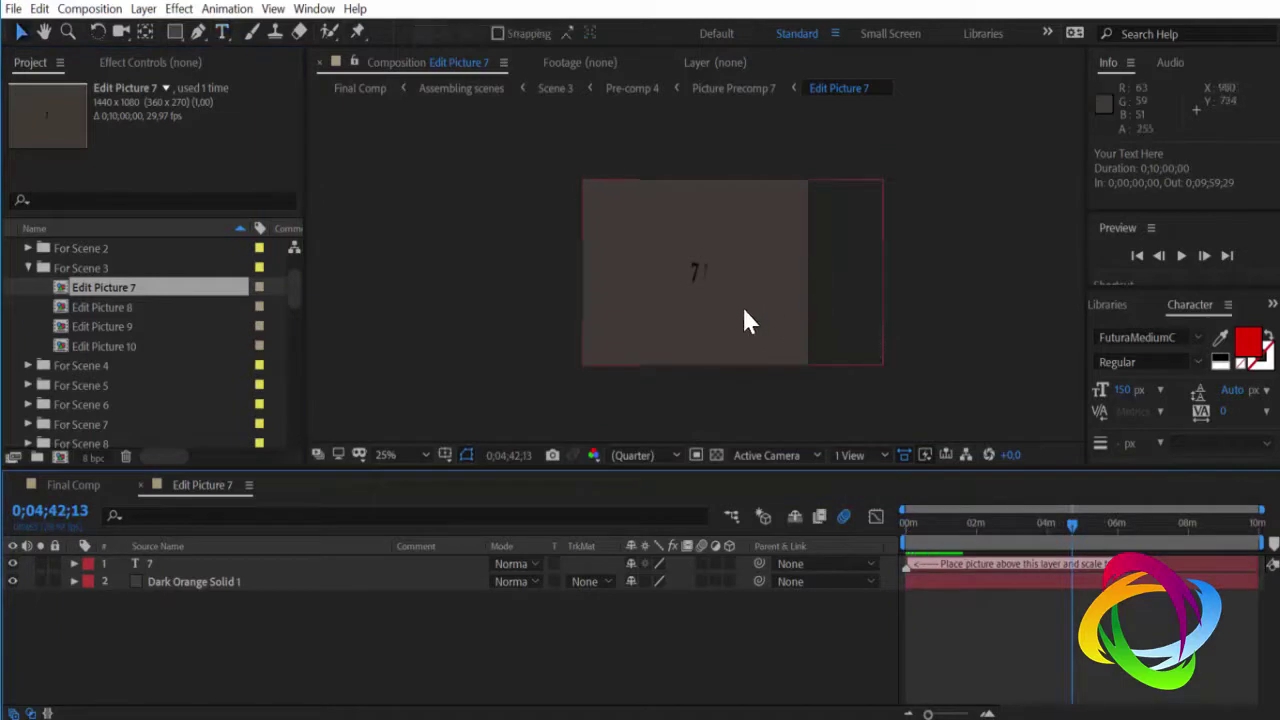
{"action": "scroll", "coordinate": [139, 358], "scroll_direction": "down", "scroll_amount": 5}
{"action": "scroll", "coordinate": [139, 358], "scroll_direction": "down", "scroll_amount": 5}
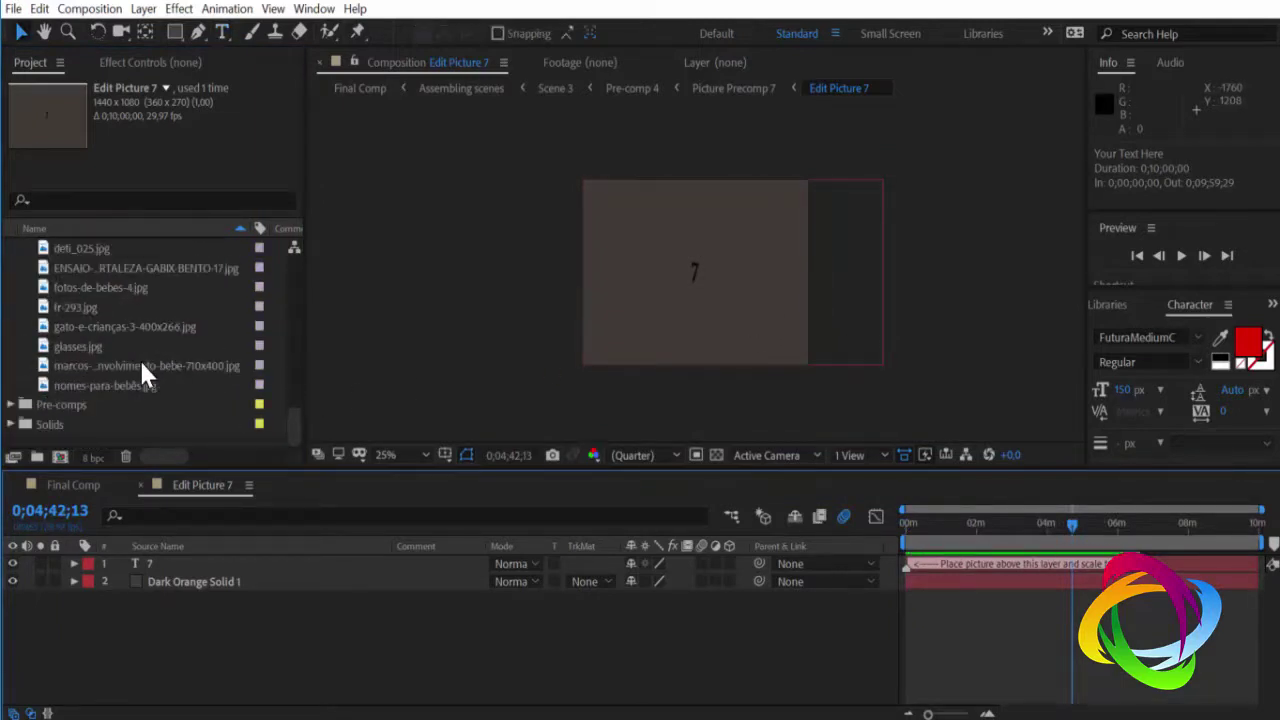
{"action": "left_click", "coordinate": [101, 346]}
{"action": "left_click_drag", "start_coordinate": [96, 345], "coordinate": [153, 564]}
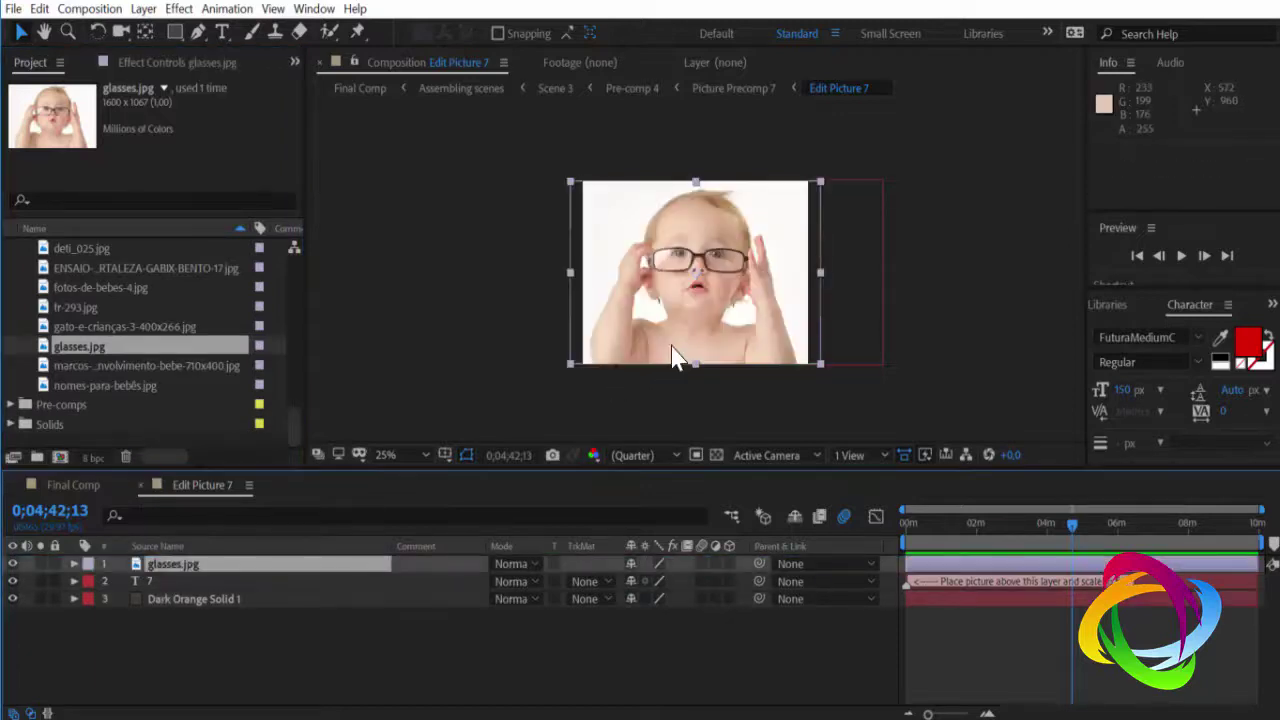
{"action": "left_click", "coordinate": [140, 485]}
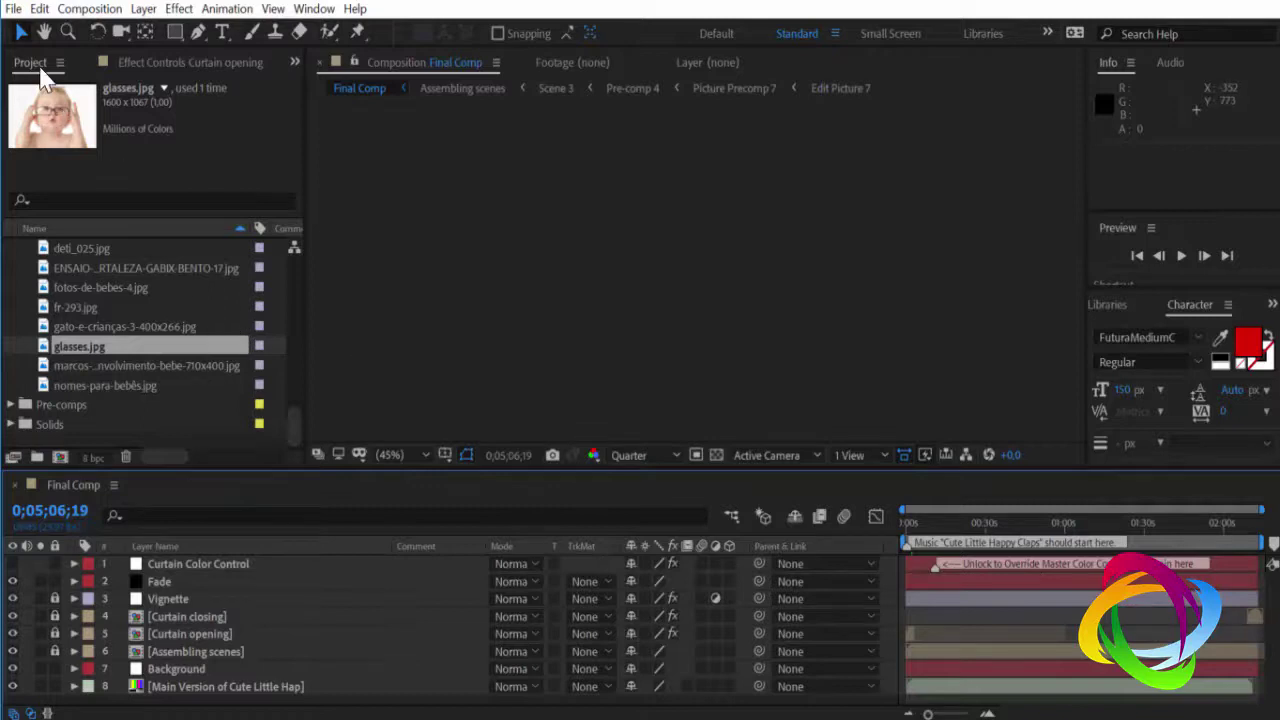
Dismiss the File menu and scrub the composition to preview the scenes.
{"action": "left_click", "coordinate": [14, 9]}
{"action": "mouse_move", "coordinate": [48, 199]}
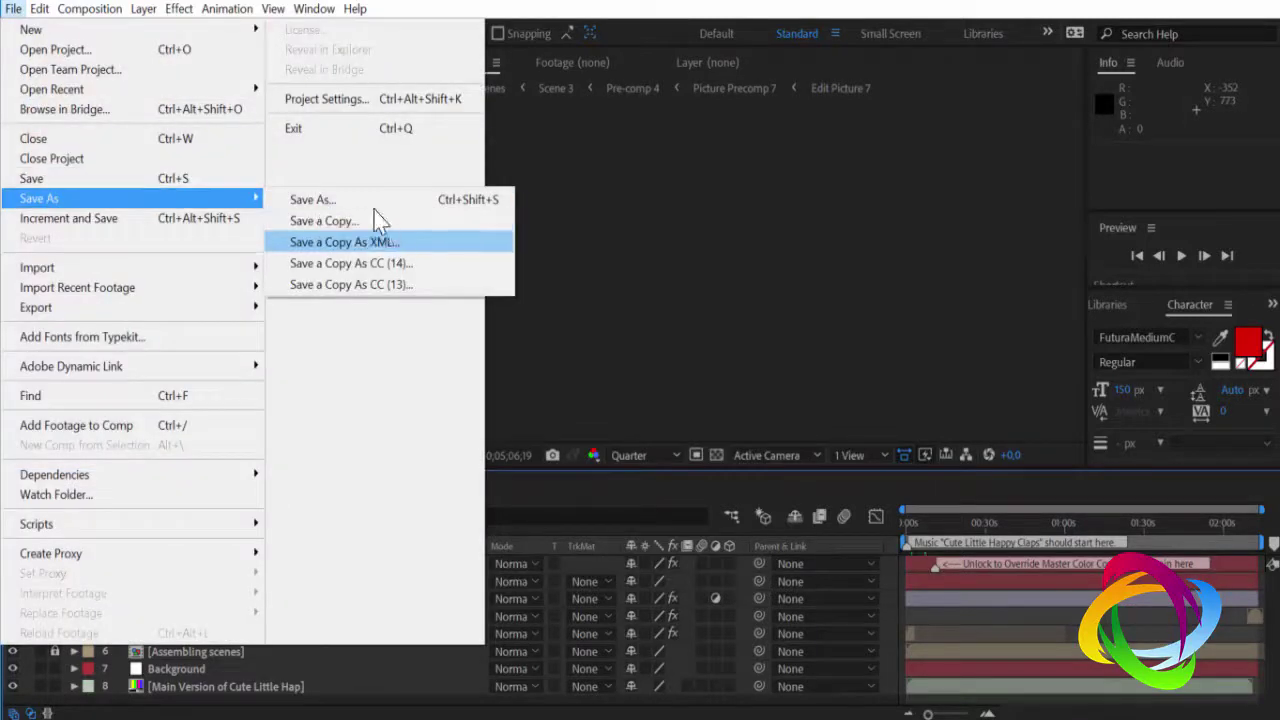
{"action": "left_click", "coordinate": [638, 45]}
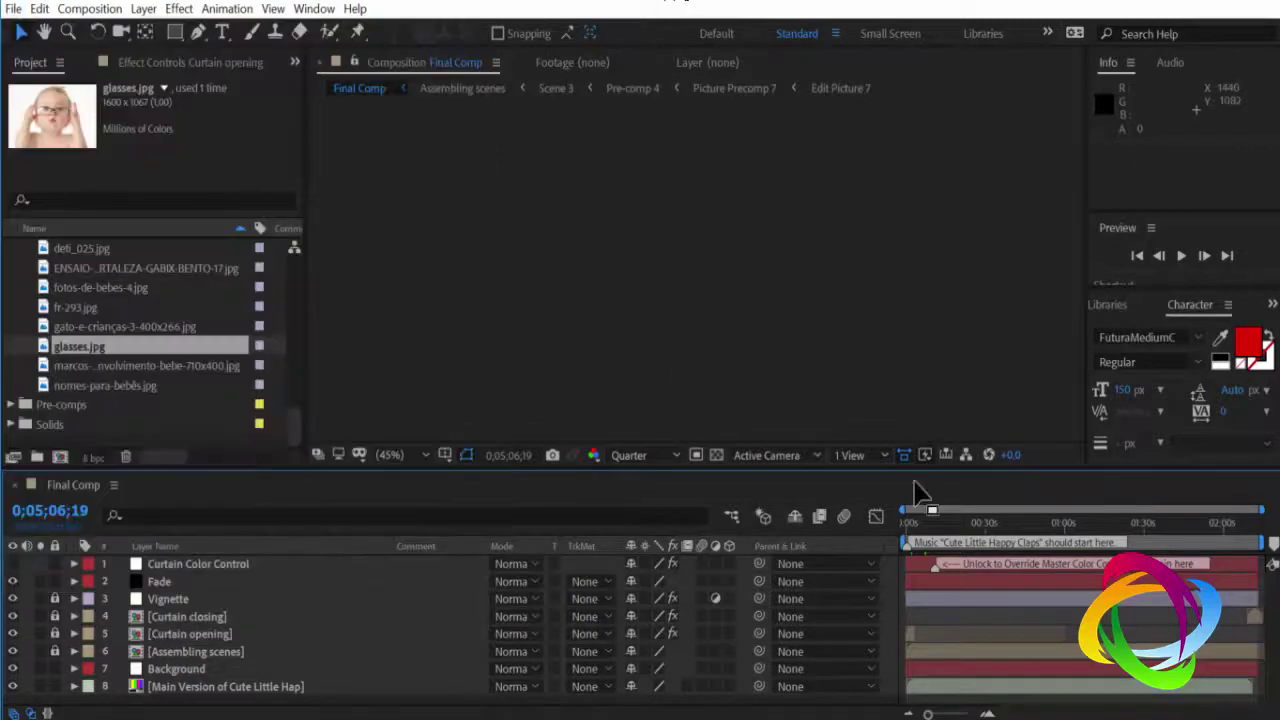
{"action": "mouse_move", "coordinate": [975, 537]}
{"action": "left_mouse_down"}
{"action": "mouse_move", "coordinate": [993, 541]}
{"action": "mouse_move", "coordinate": [976, 541]}
{"action": "left_mouse_up"}
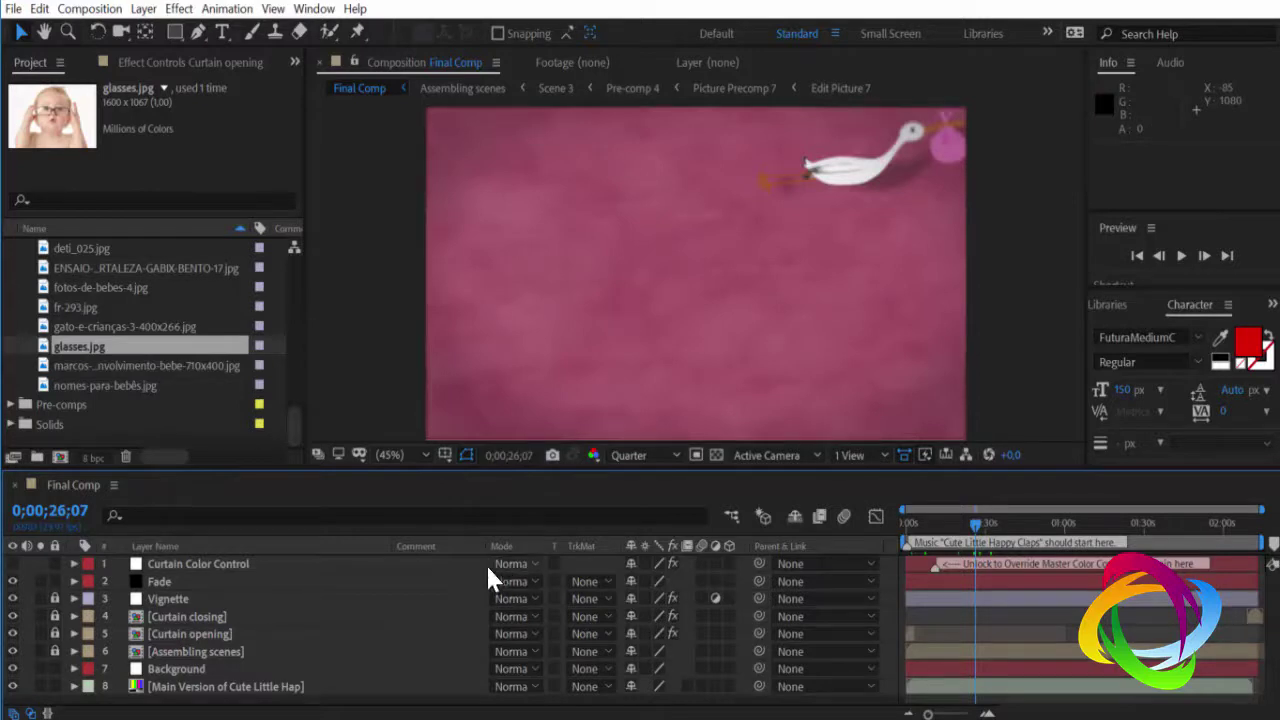
Collapse Edit Comps and Photos_Infantil, then reopen Final Comp at its opening Apresenta title.
{"action": "scroll", "coordinate": [40, 320], "scroll_direction": "up", "scroll_amount": 3}
{"action": "scroll", "coordinate": [40, 320], "scroll_direction": "up", "scroll_amount": 3}
{"action": "scroll", "coordinate": [40, 320], "scroll_direction": "up", "scroll_amount": 3}
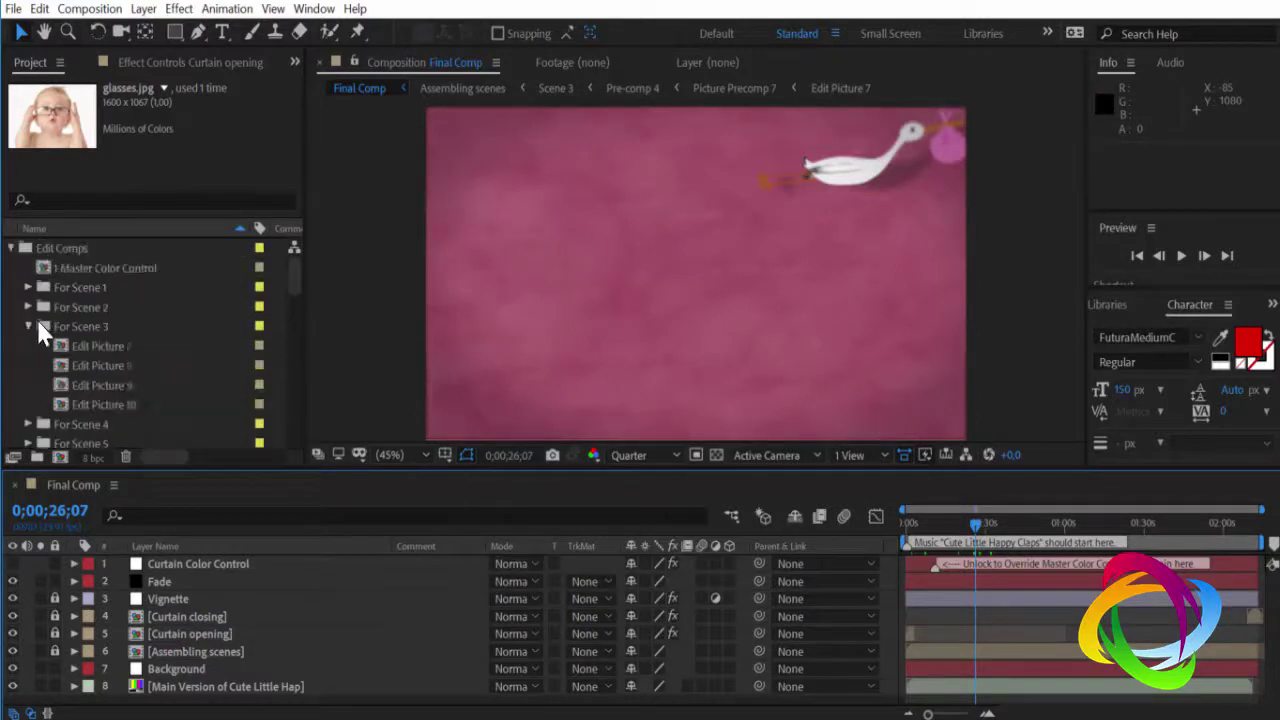
{"action": "left_click", "coordinate": [11, 249]}
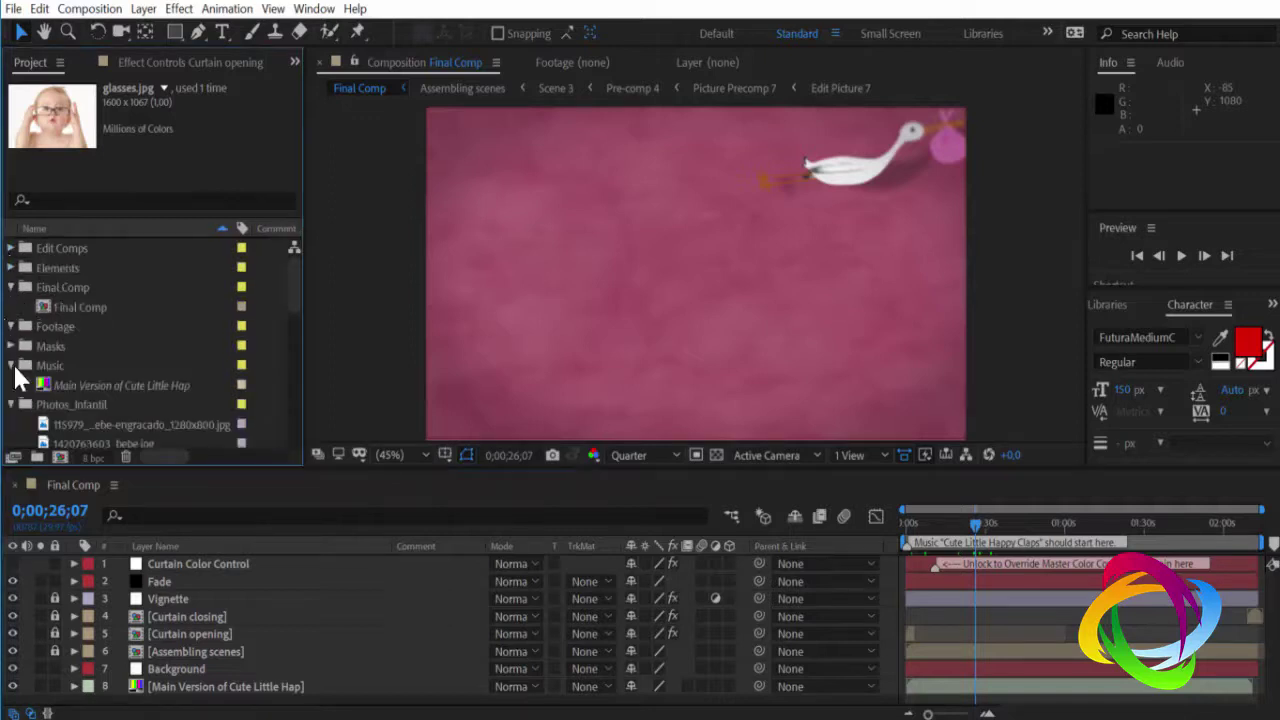
{"action": "left_click", "coordinate": [13, 404]}
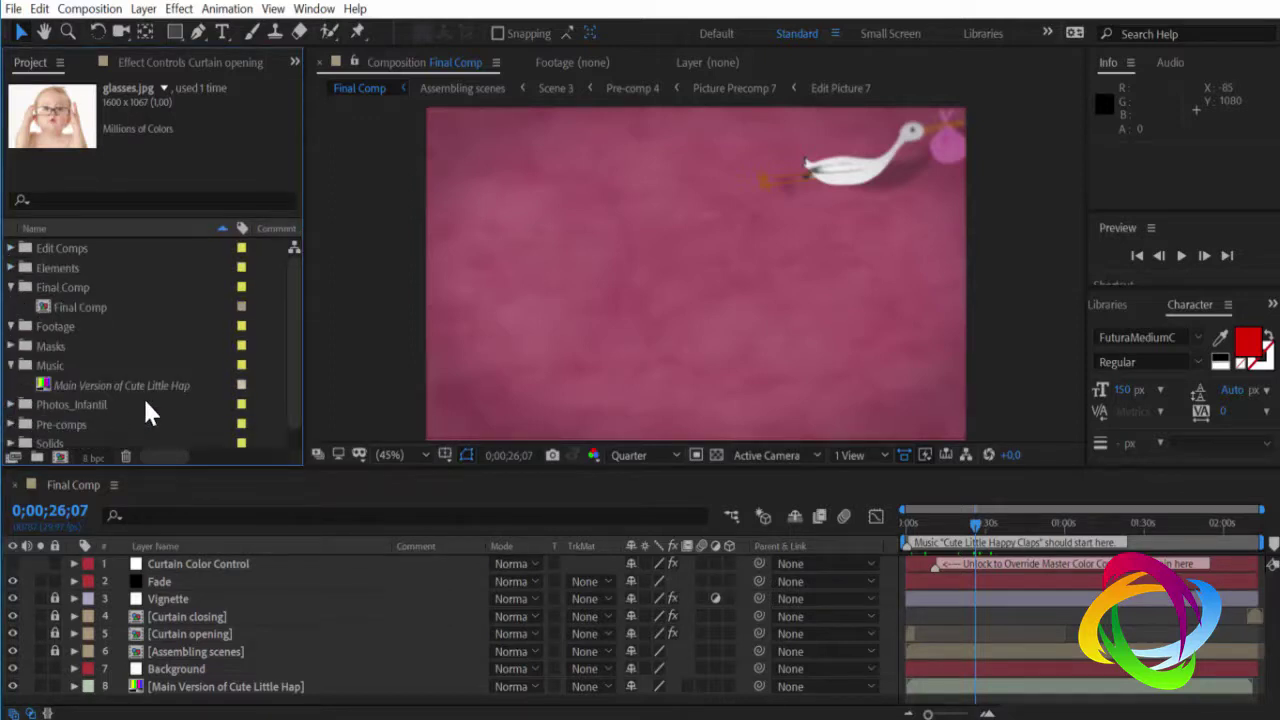
{"action": "left_click", "coordinate": [957, 551]}
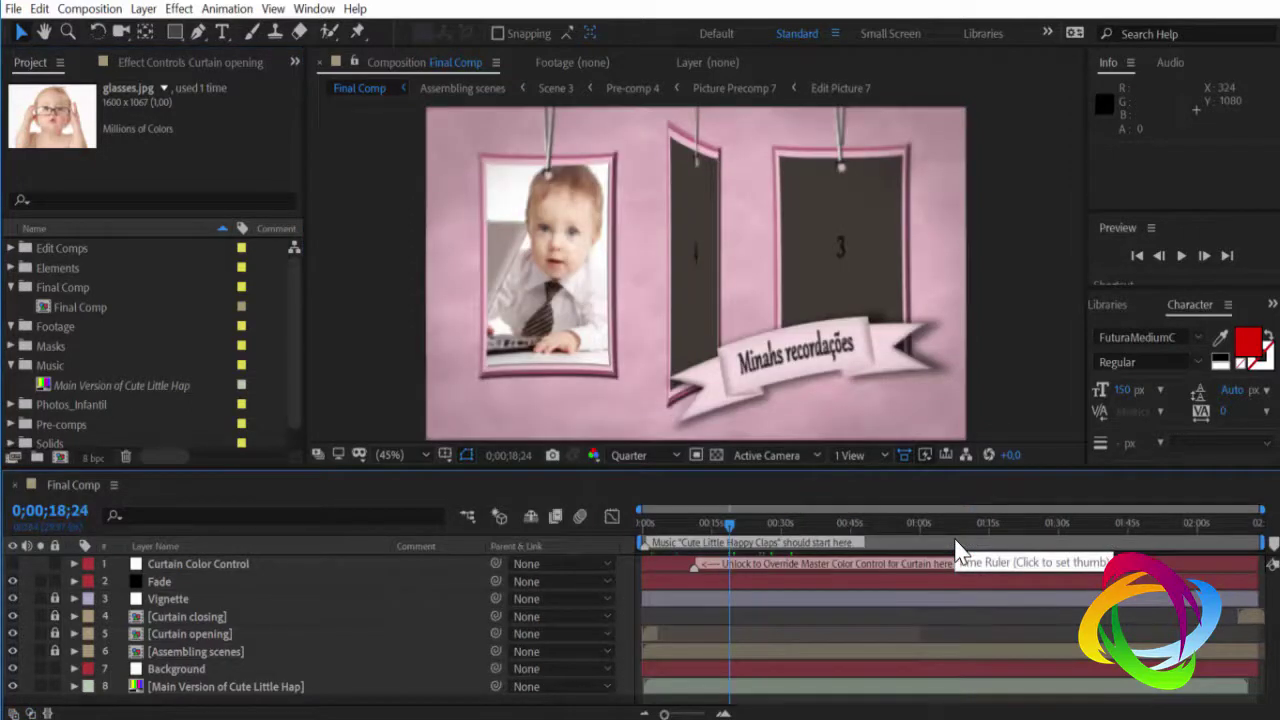
{"action": "key", "text": "F4"}
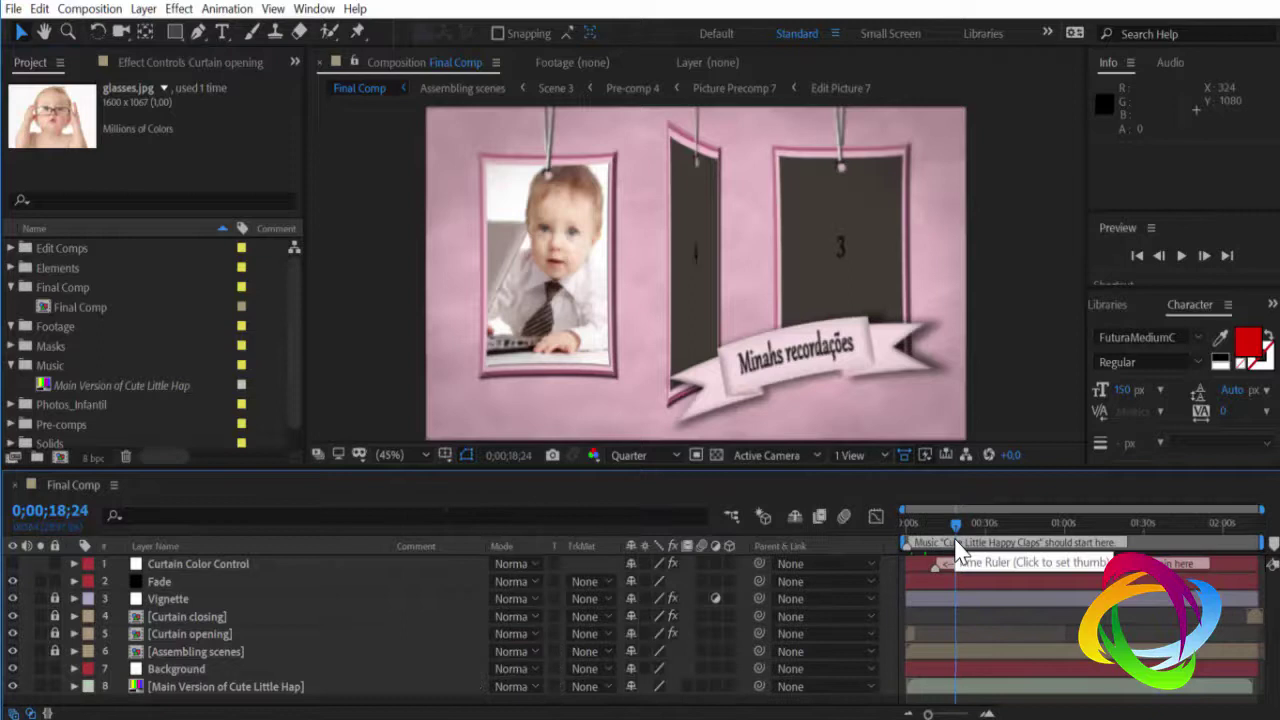
{"action": "left_click", "coordinate": [57, 307]}
{"action": "double_click", "coordinate": [84, 311]}
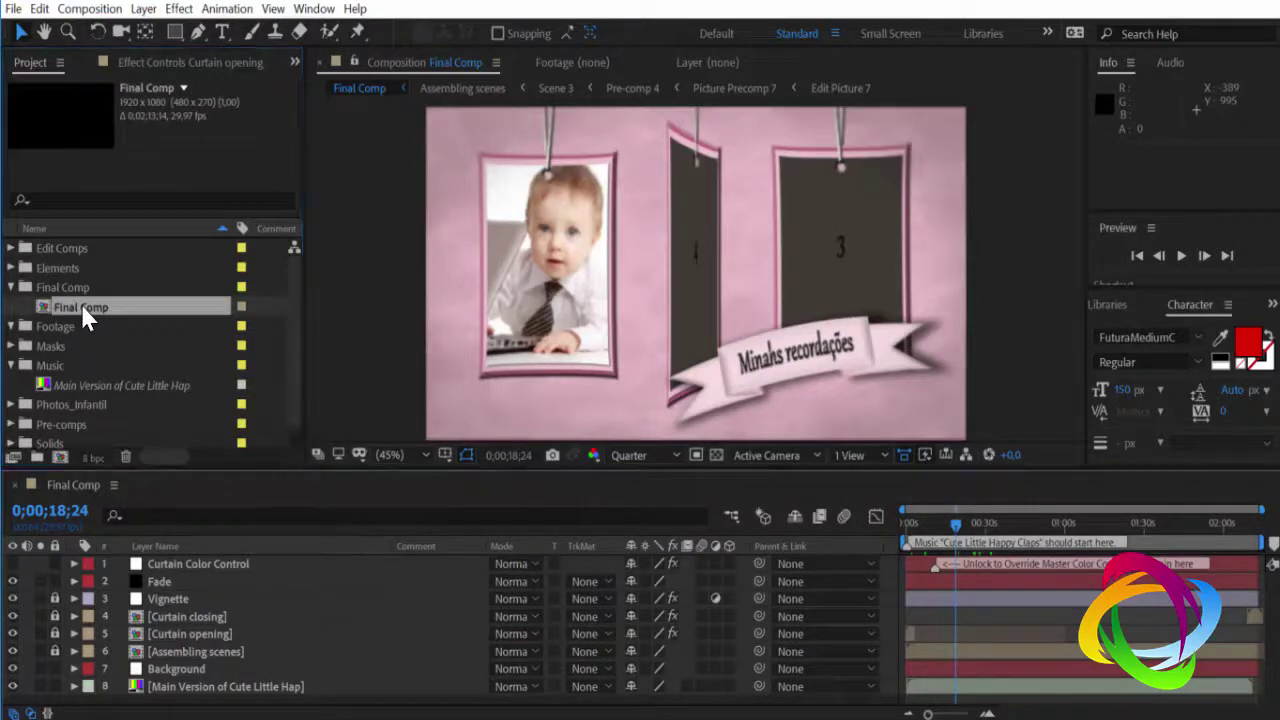
{"action": "left_click_drag", "start_coordinate": [937, 543], "coordinate": [916, 540]}
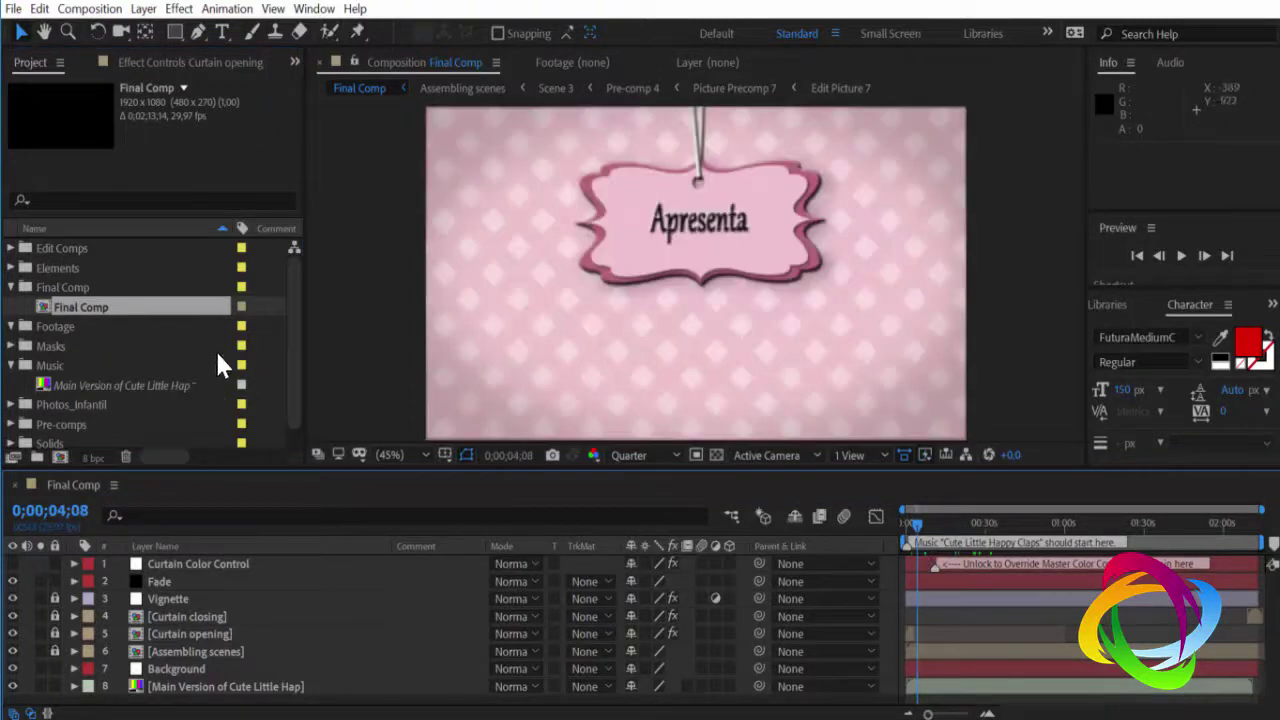
Add Final Comp to the Render Queue with an AVI output module.
{"action": "left_click", "coordinate": [96, 12]}
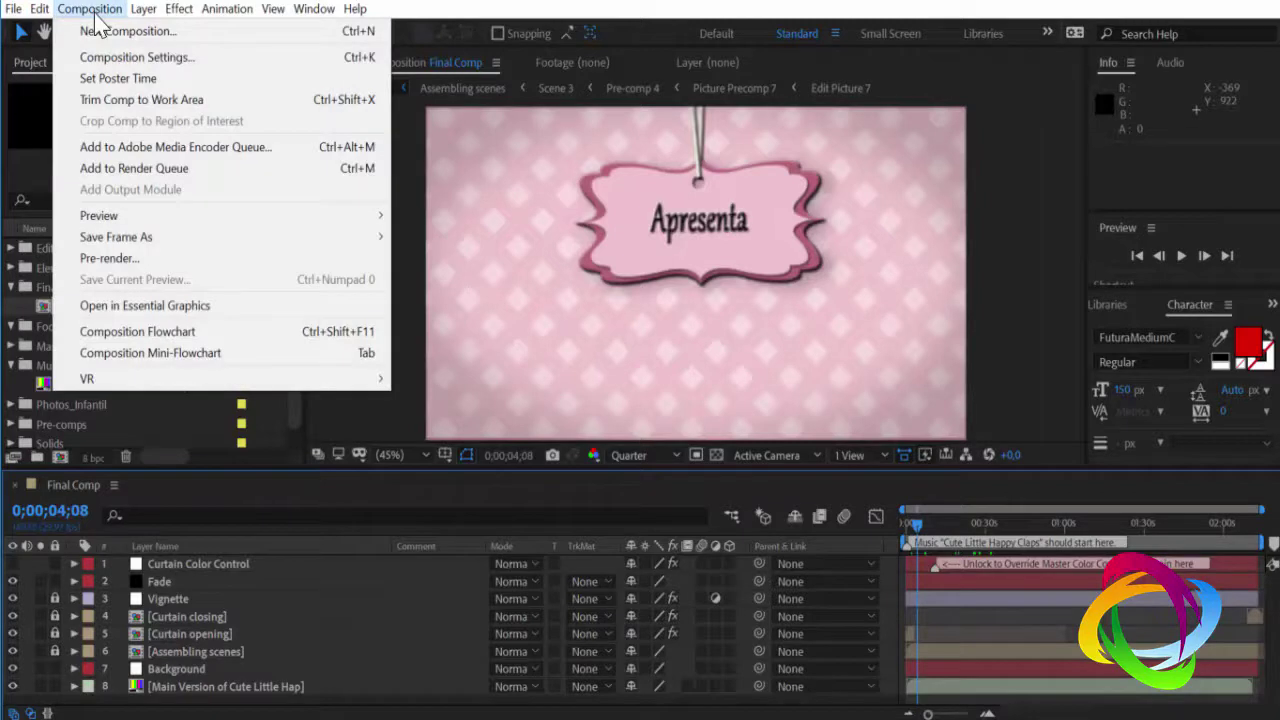
{"action": "left_click", "coordinate": [168, 172]}
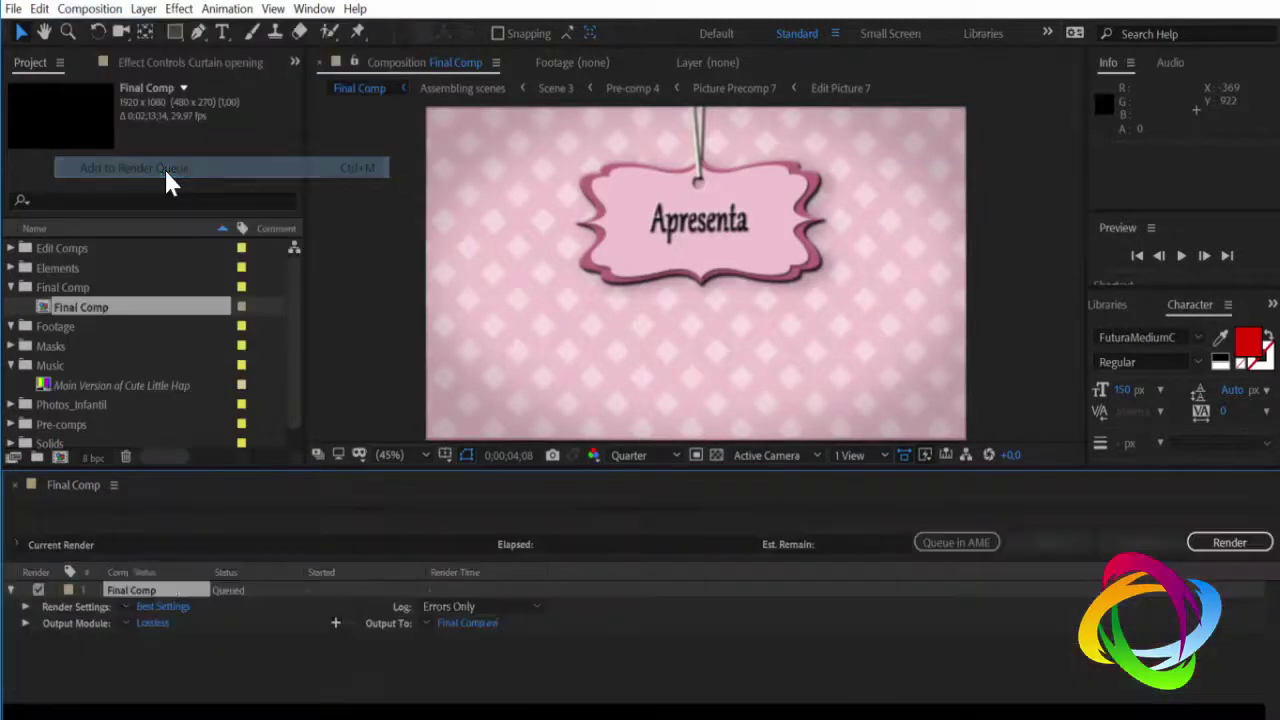
{"action": "left_click", "coordinate": [151, 621]}
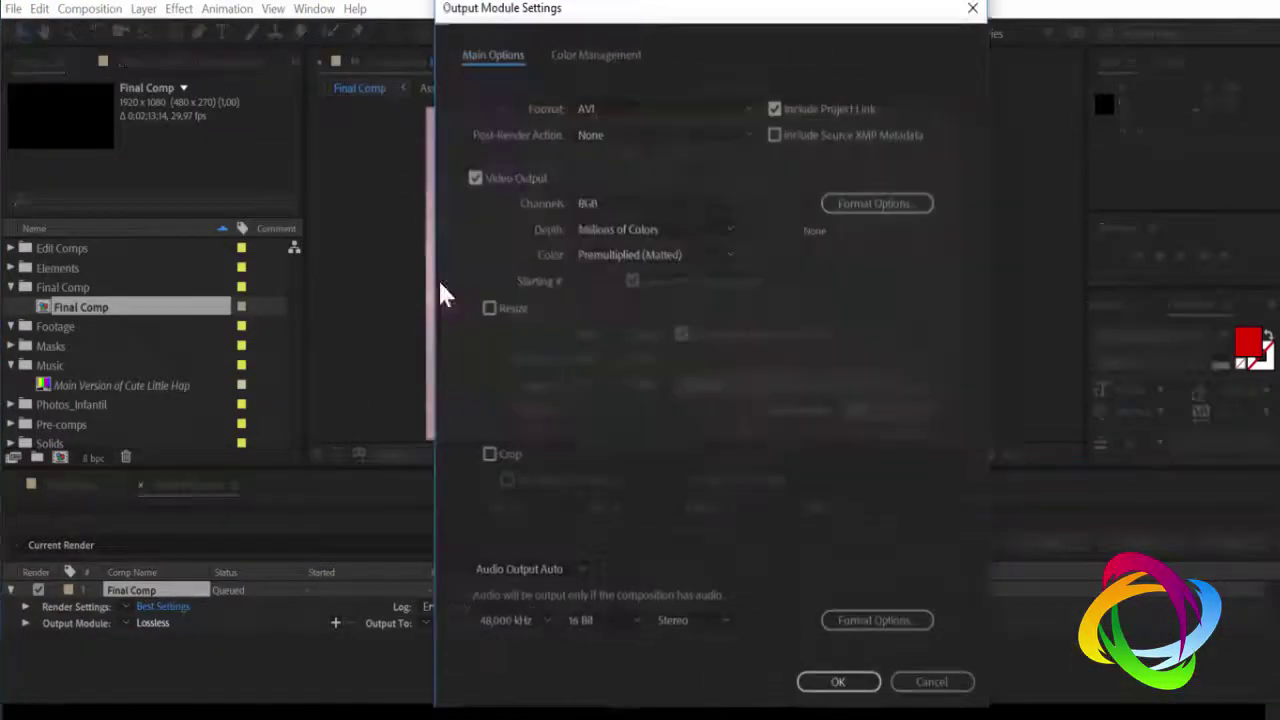
{"action": "left_click", "coordinate": [741, 111]}
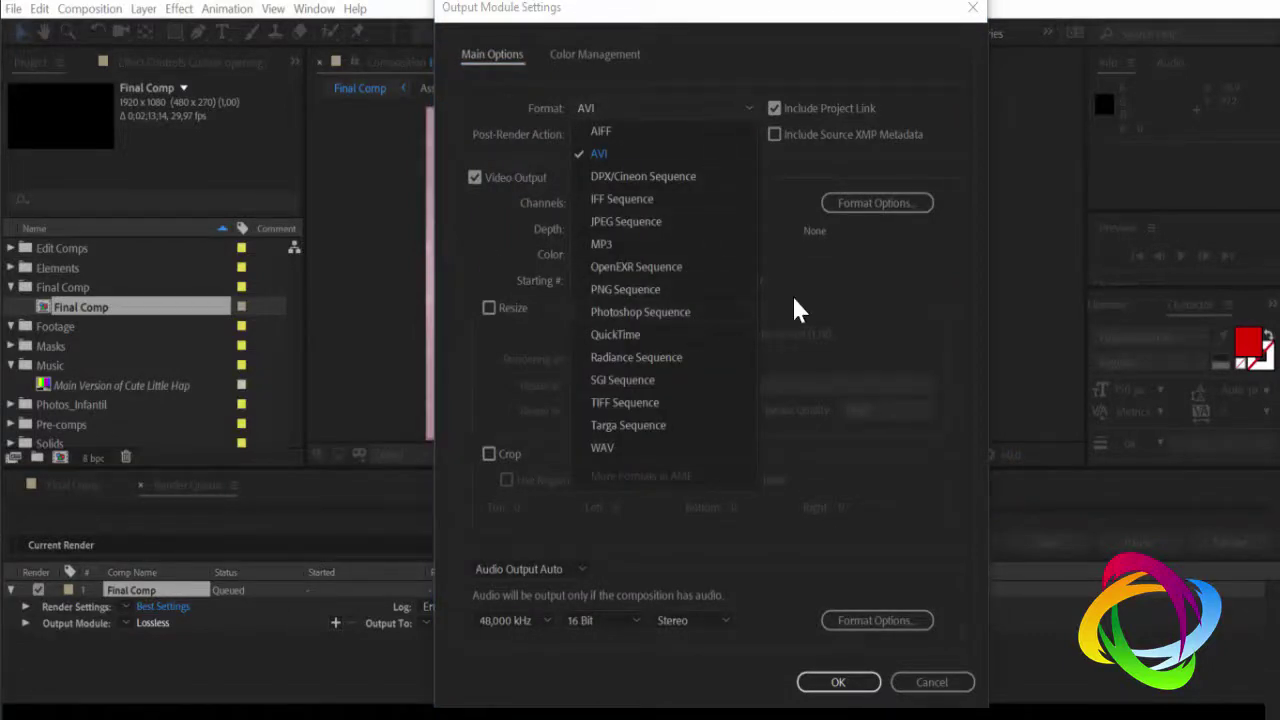
{"action": "left_click", "coordinate": [838, 294]}
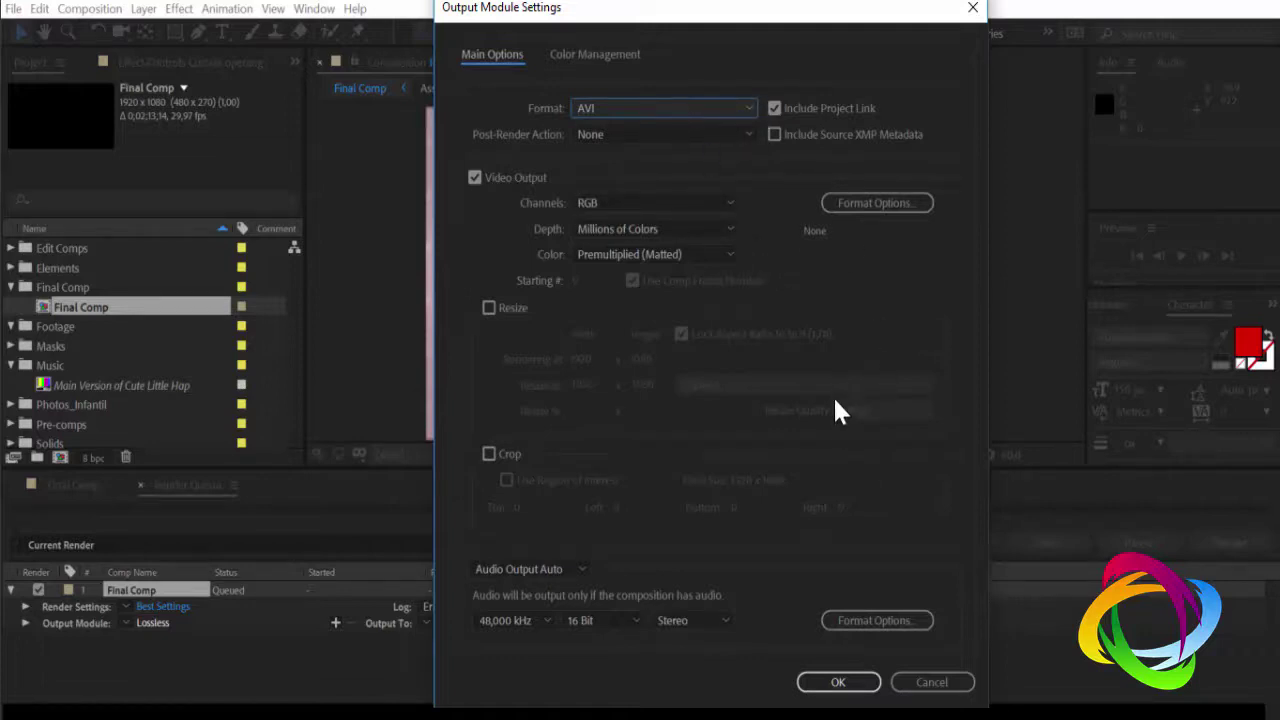
{"action": "left_click", "coordinate": [741, 110]}
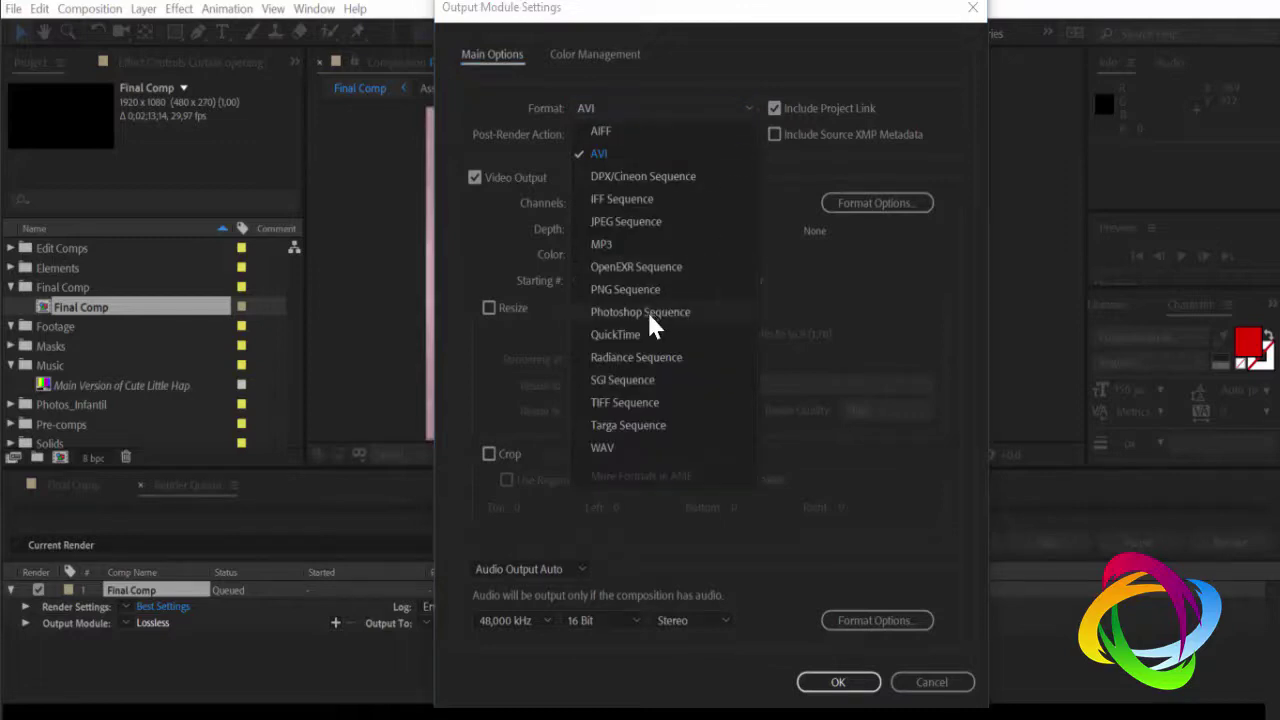
{"action": "left_click", "coordinate": [846, 308]}
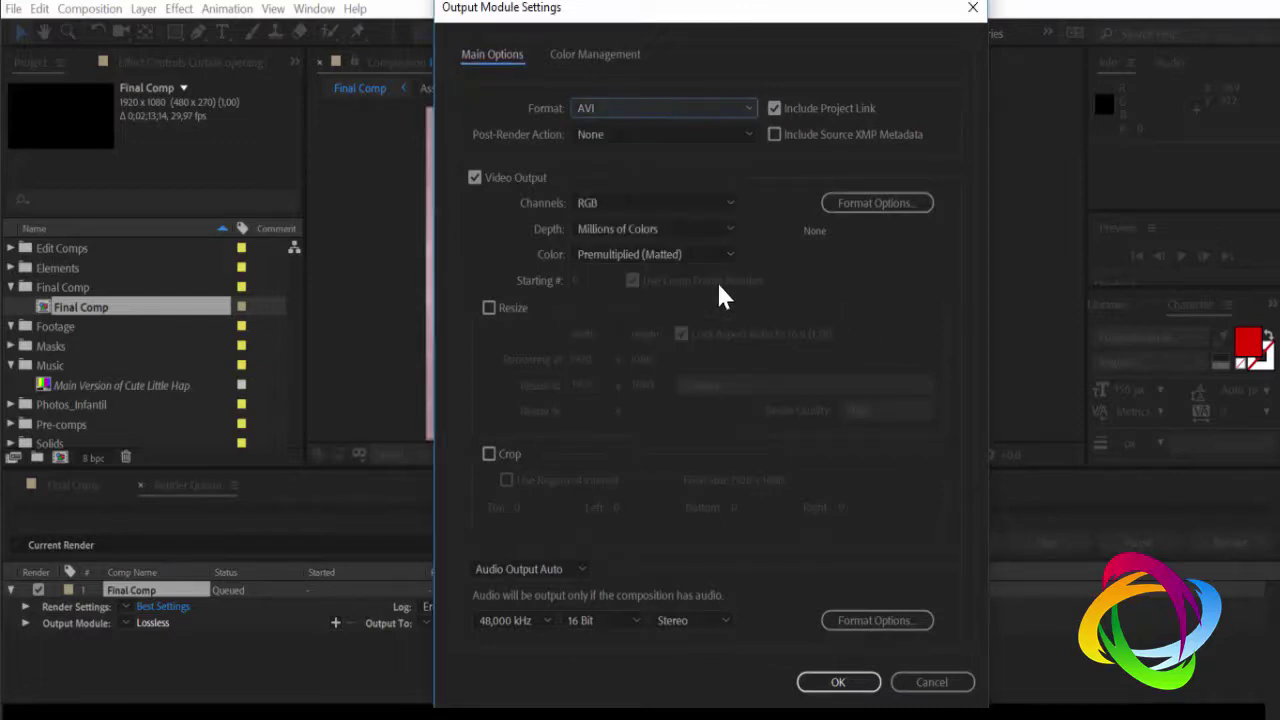
{"action": "left_click", "coordinate": [745, 107]}
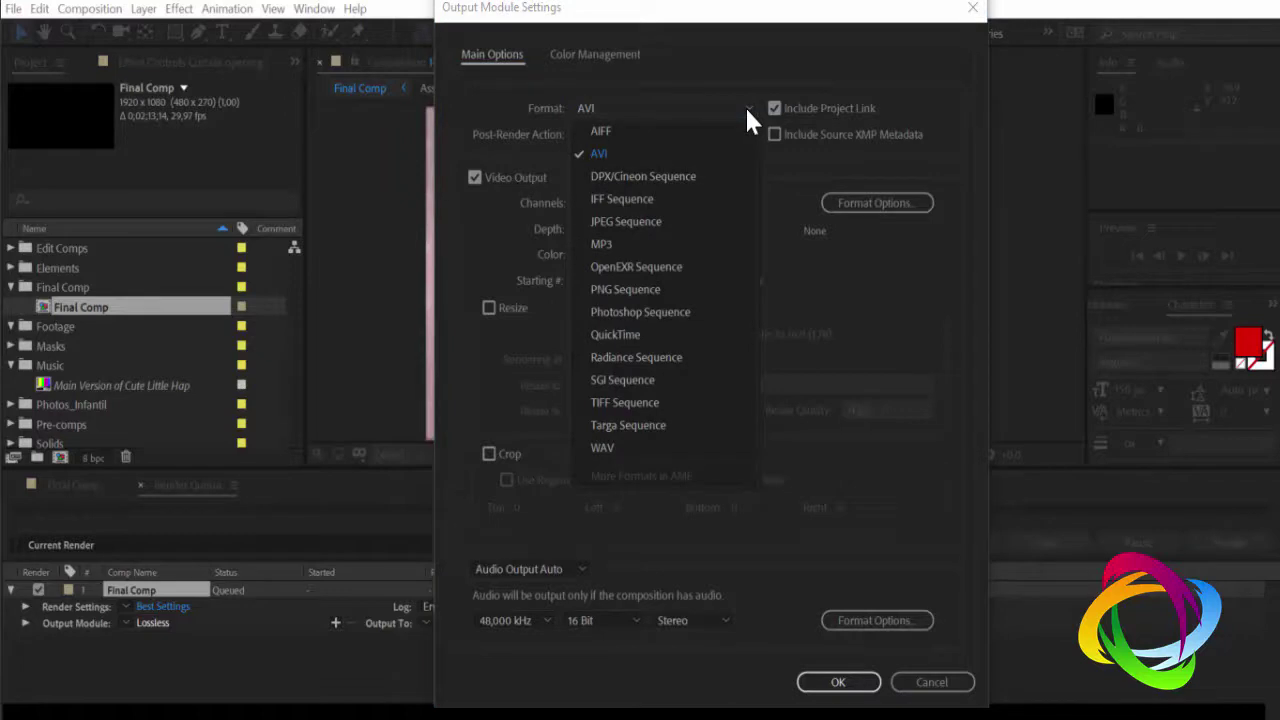
{"action": "left_click", "coordinate": [745, 106]}
{"action": "left_click", "coordinate": [838, 684]}
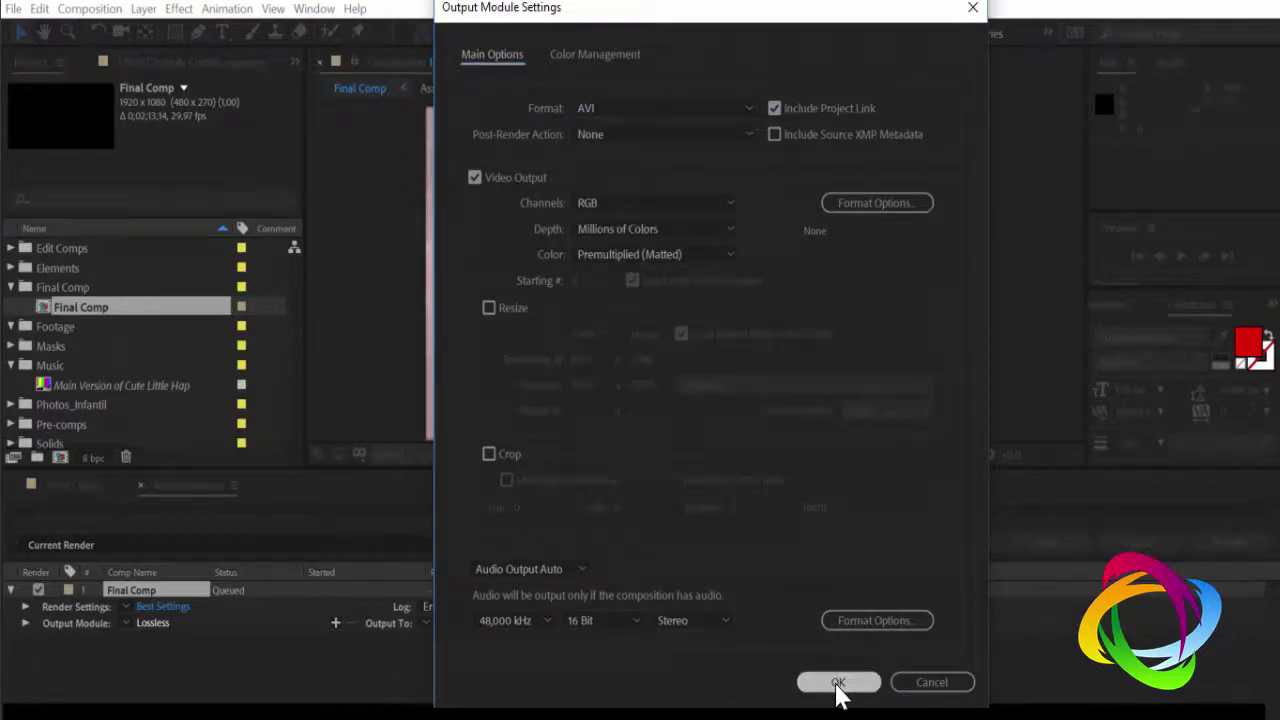
Name the render output file HRD.
{"action": "left_click", "coordinate": [468, 622]}
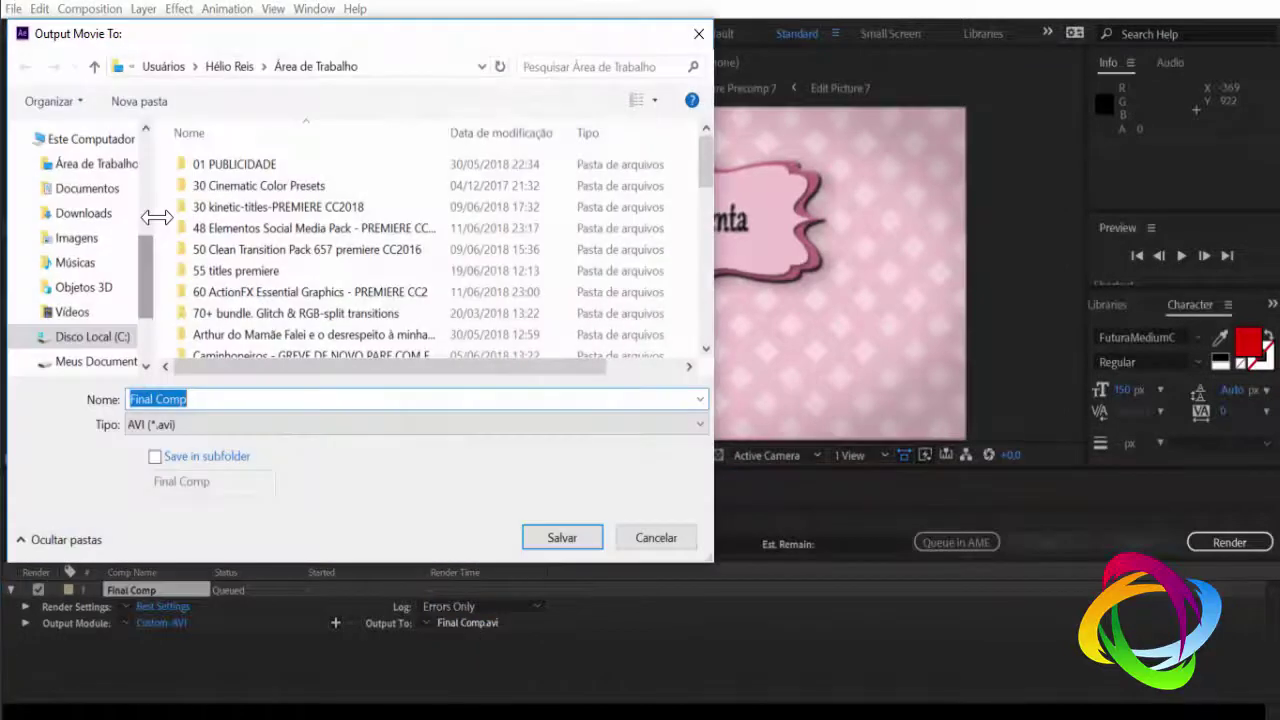
{"action": "triple_click", "coordinate": [183, 398]}
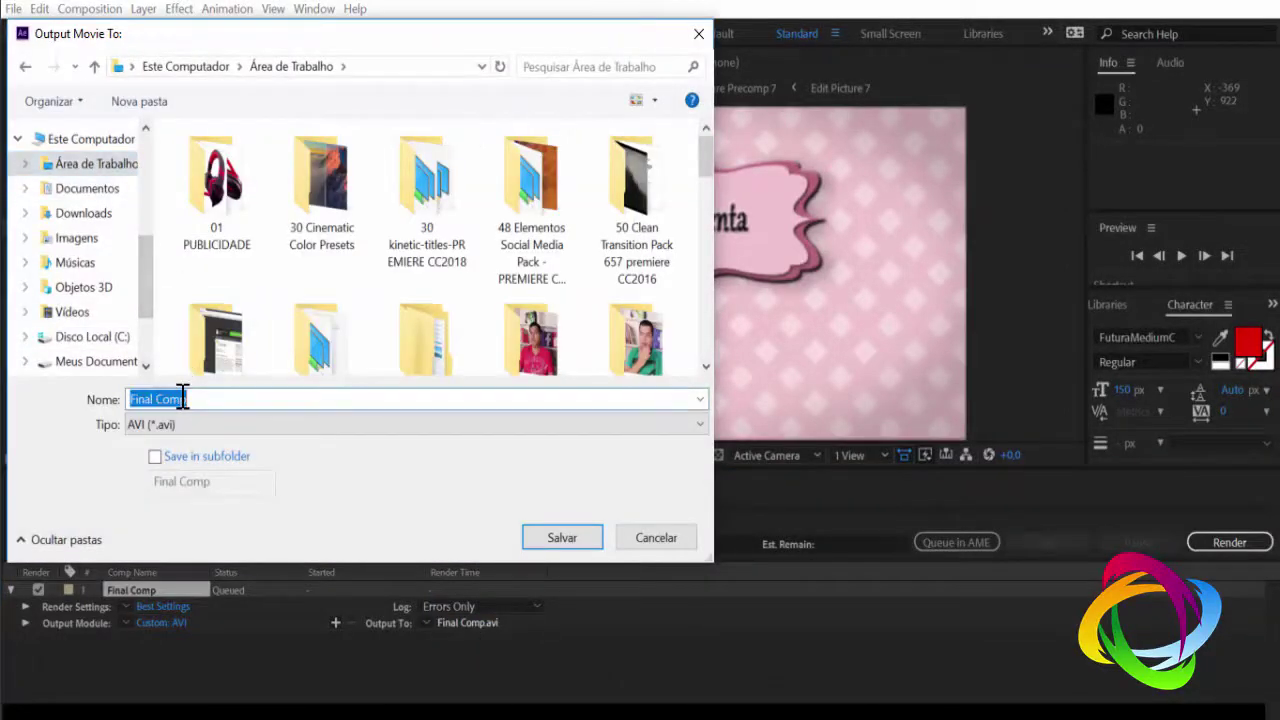
{"action": "type", "text": "HRD"}
Save the output as HRD.avi, start rendering past the missing-footage warning, then stop it.
{"action": "left_click", "coordinate": [563, 540]}
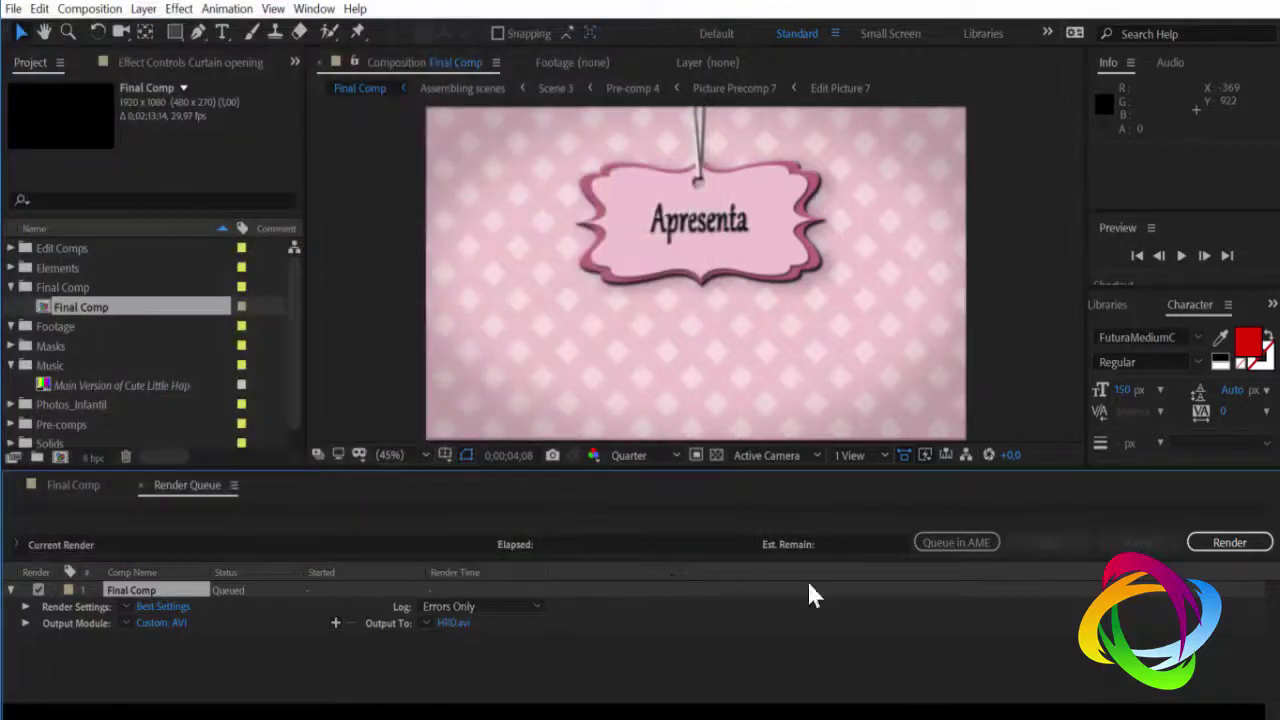
{"action": "left_click", "coordinate": [1218, 544]}
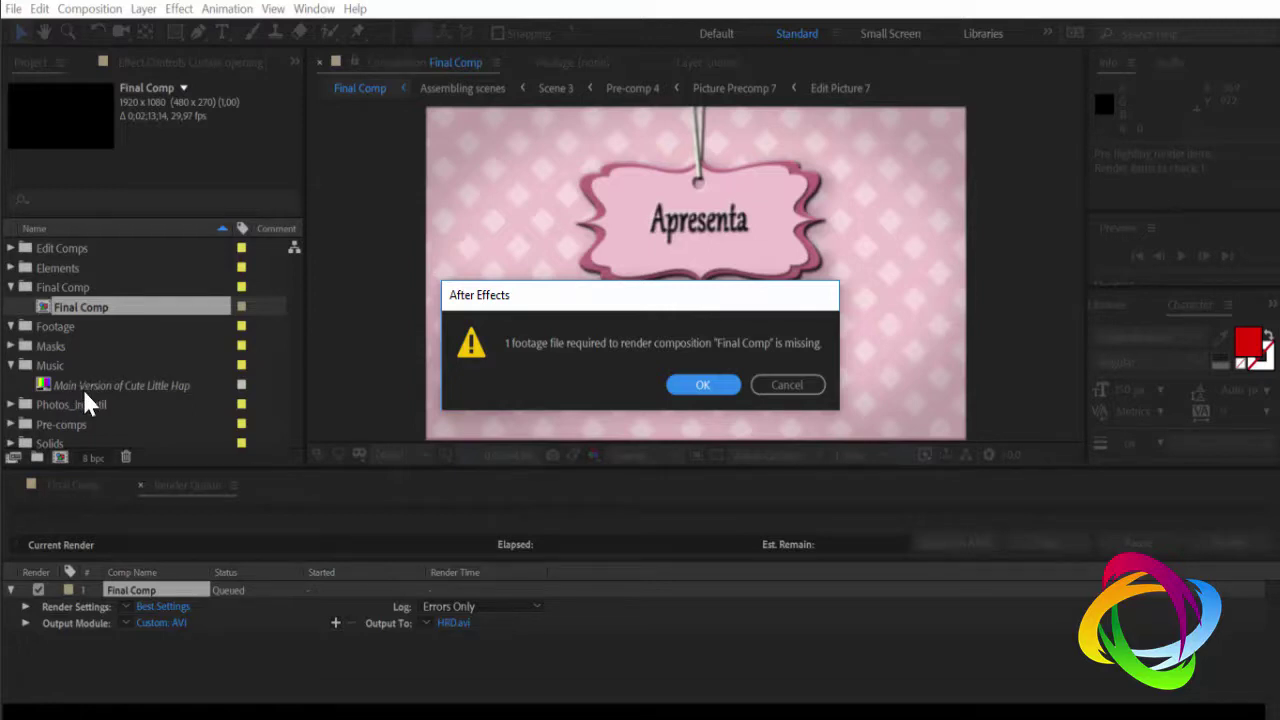
{"action": "left_click", "coordinate": [697, 386]}
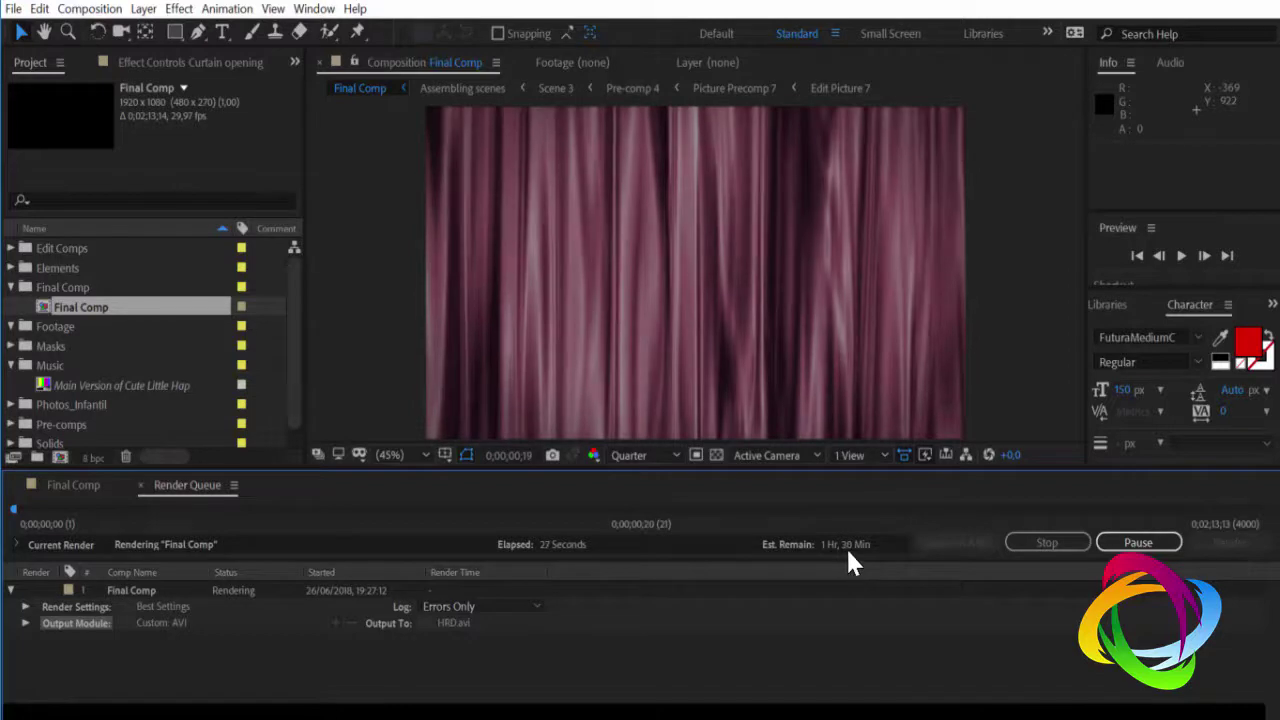
{"action": "left_click", "coordinate": [1055, 546]}
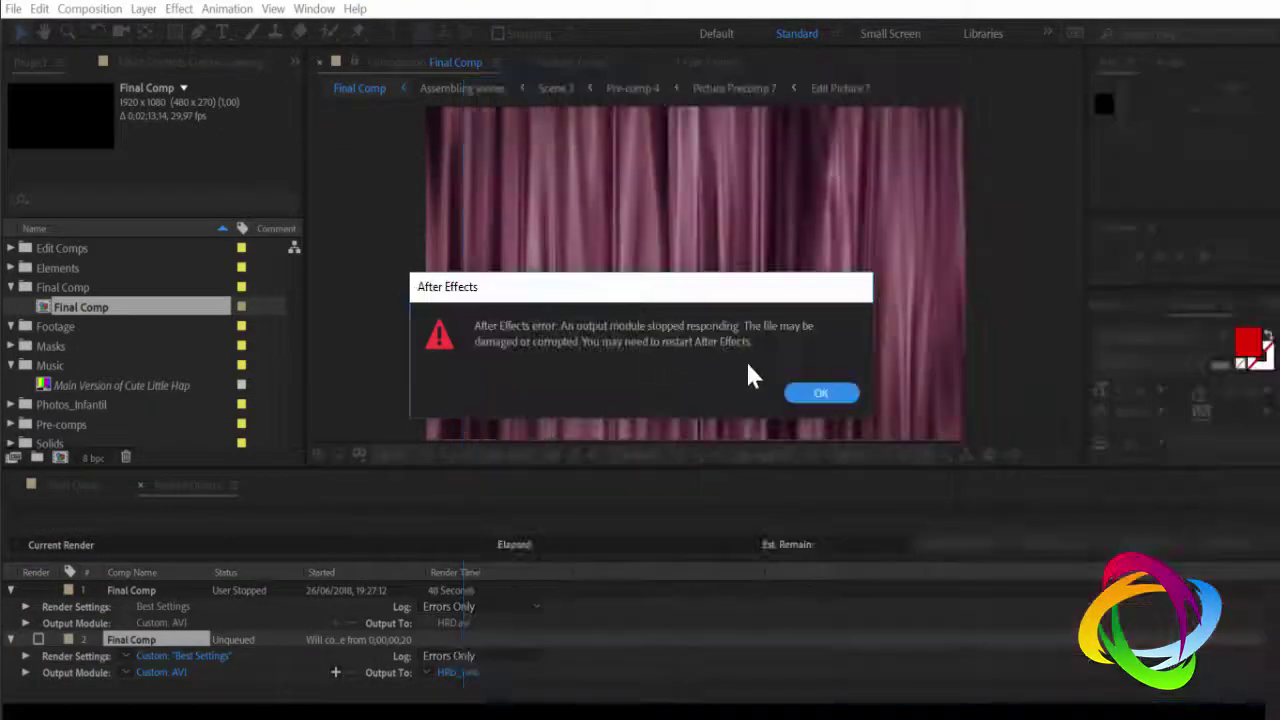
{"action": "left_click", "coordinate": [820, 395]}
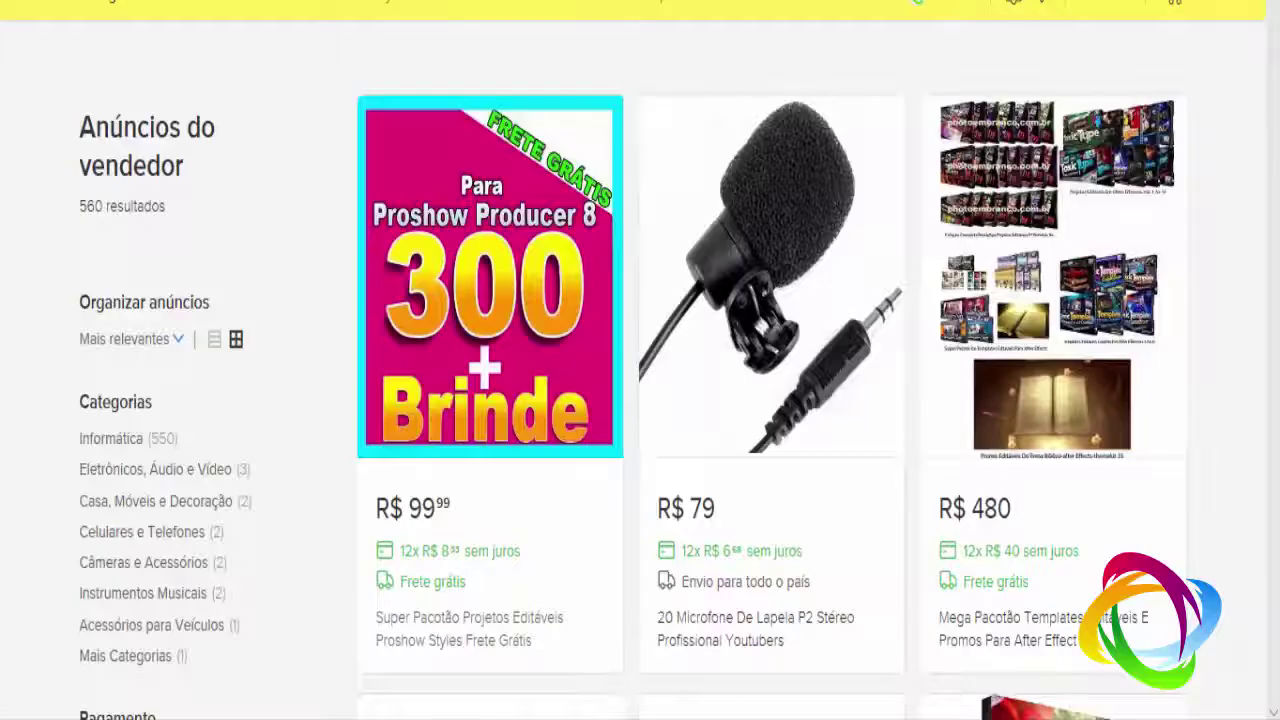
Browse the seller's Mercado Livre listings, past the 1.000 Motion titles at R$ 9,99 and Lightroom presets.
{"action": "scroll", "coordinate": [770, 290], "scroll_direction": "down", "scroll_amount": 5}
{"action": "scroll", "coordinate": [531, 290], "scroll_direction": "down", "scroll_amount": 3}
{"action": "scroll", "coordinate": [531, 290], "scroll_direction": "down", "scroll_amount": 3}
{"action": "scroll", "coordinate": [531, 290], "scroll_direction": "up", "scroll_amount": 6}
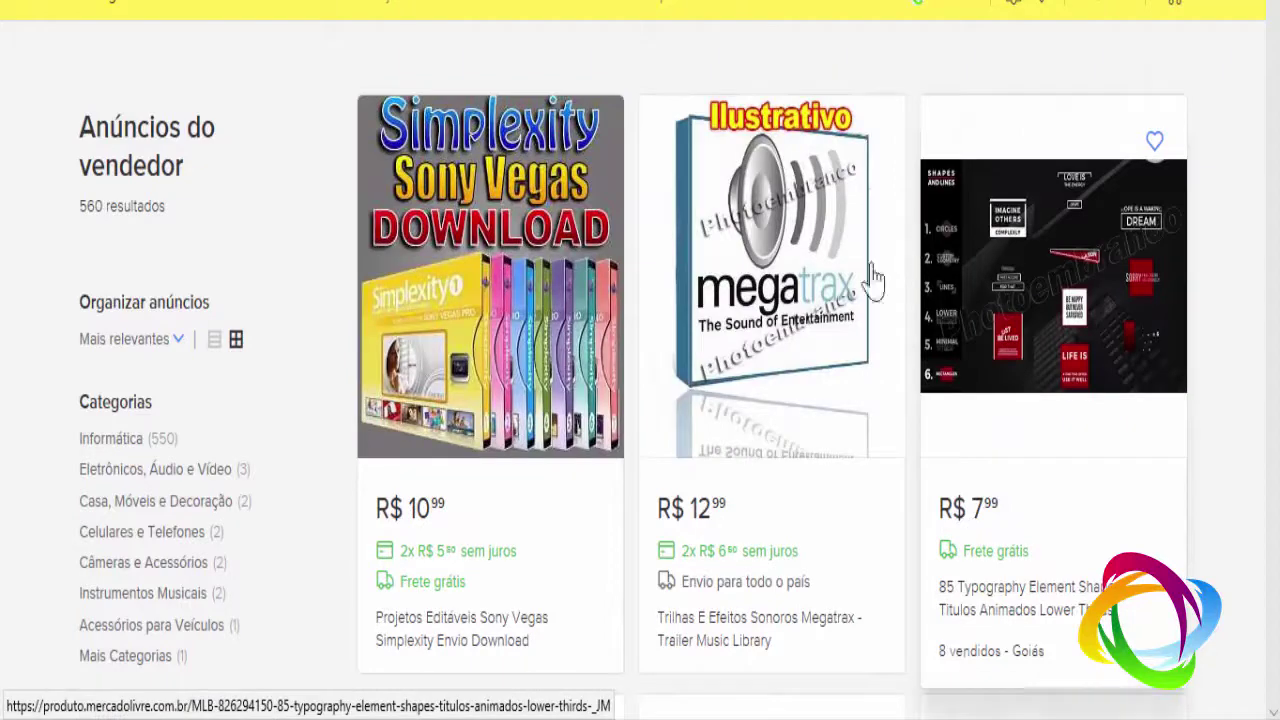
{"action": "scroll", "coordinate": [308, 295], "scroll_direction": "down", "scroll_amount": 10}
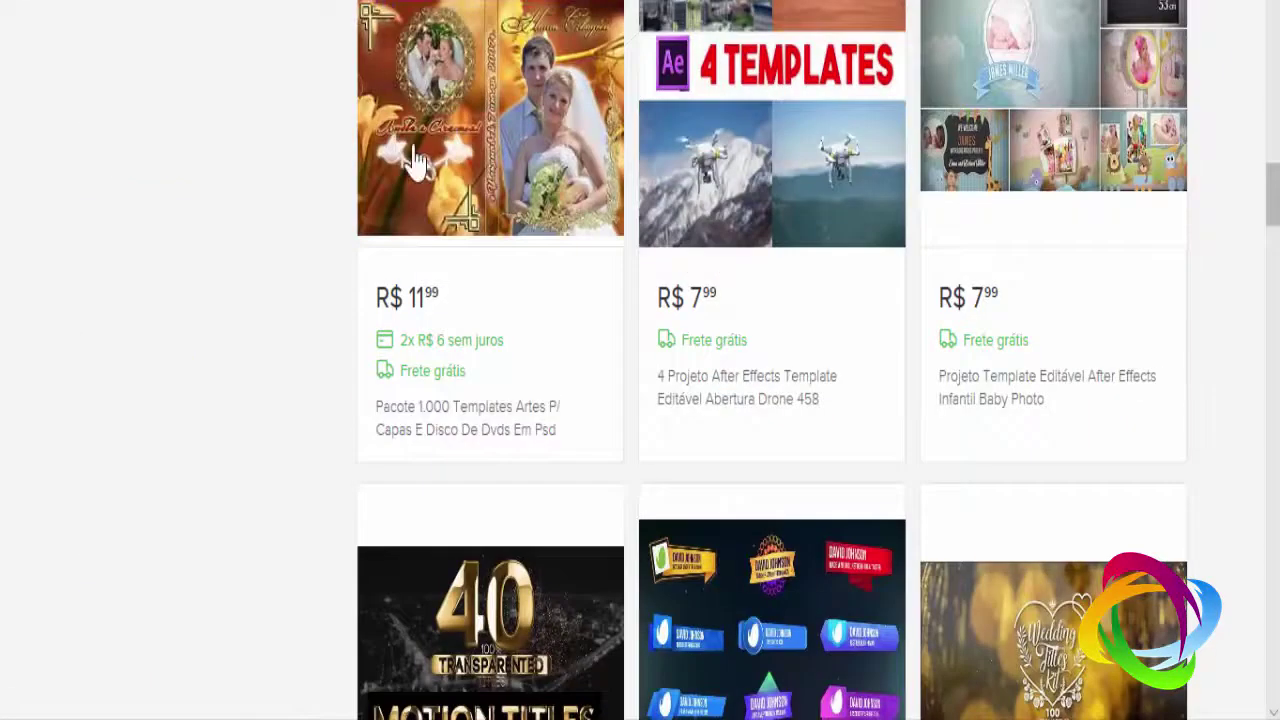
{"action": "scroll", "coordinate": [306, 286], "scroll_direction": "up", "scroll_amount": 5}
{"action": "scroll", "coordinate": [308, 295], "scroll_direction": "up", "scroll_amount": 5}
{"action": "scroll", "coordinate": [308, 295], "scroll_direction": "up", "scroll_amount": 5}
{"action": "scroll", "coordinate": [306, 294], "scroll_direction": "up", "scroll_amount": 3}
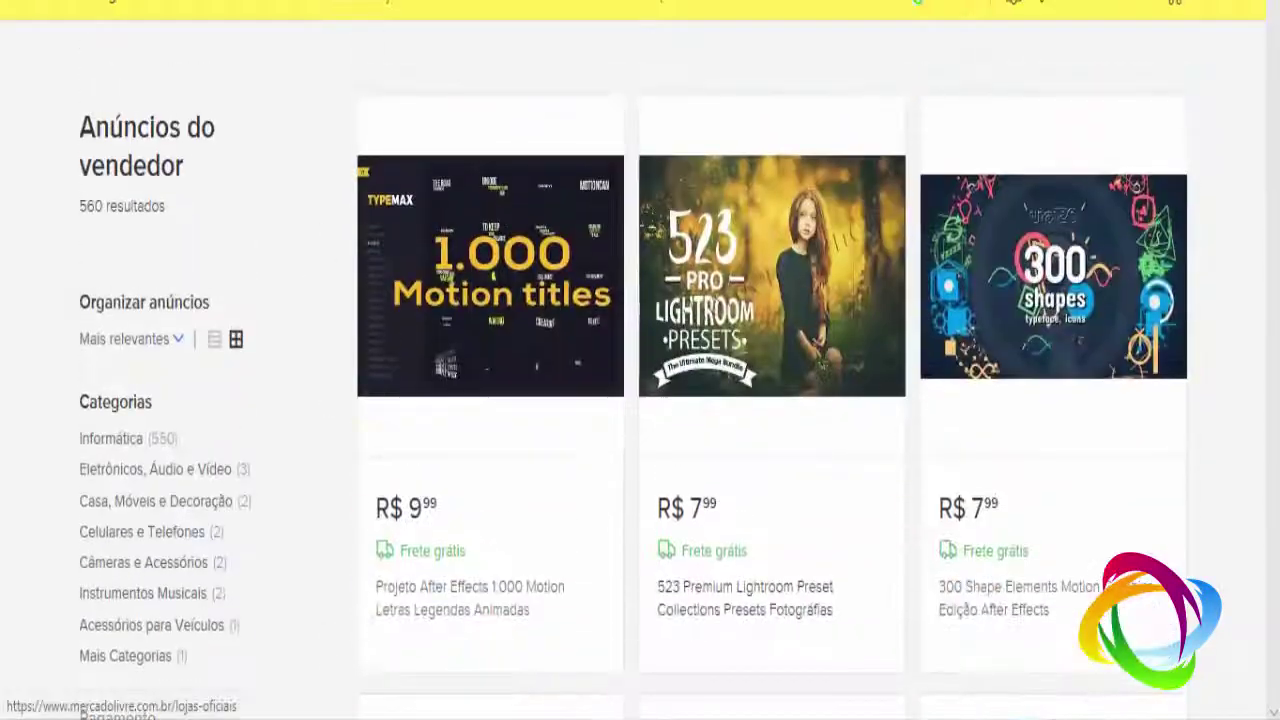